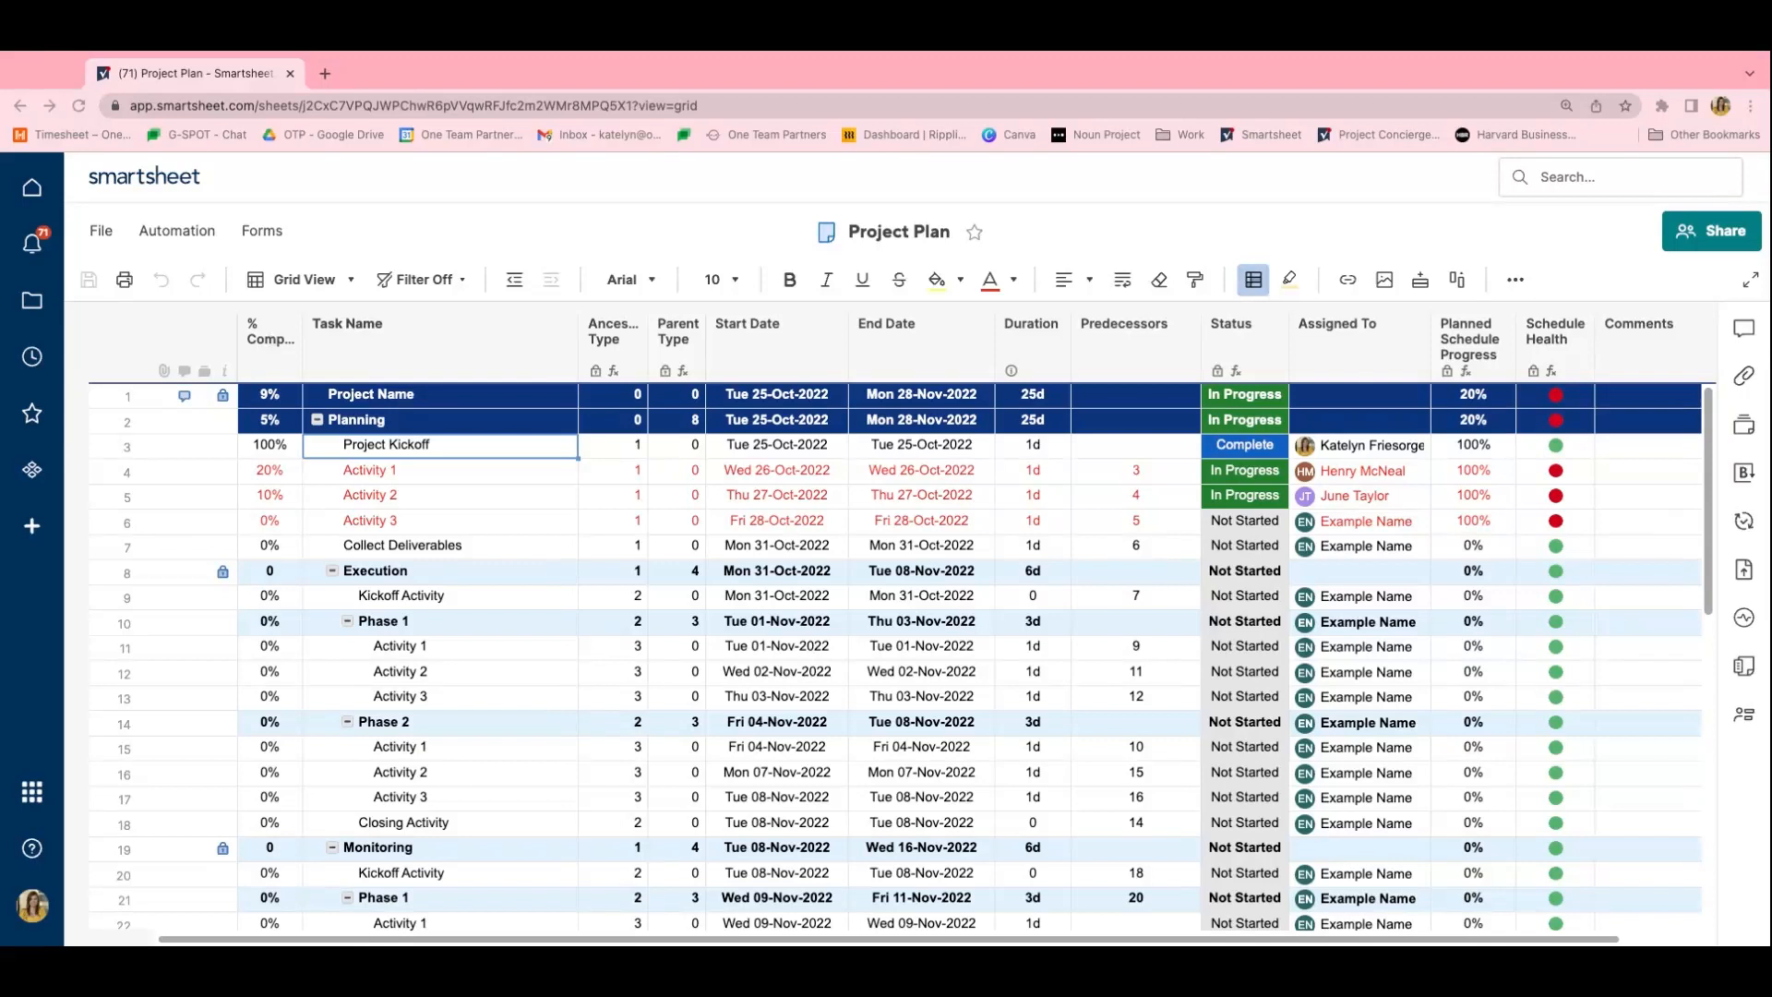
- Examine the % Complete column, including the values for Project Kickoff, Activity 1 and Activity 2 under Planning
click(274, 340)
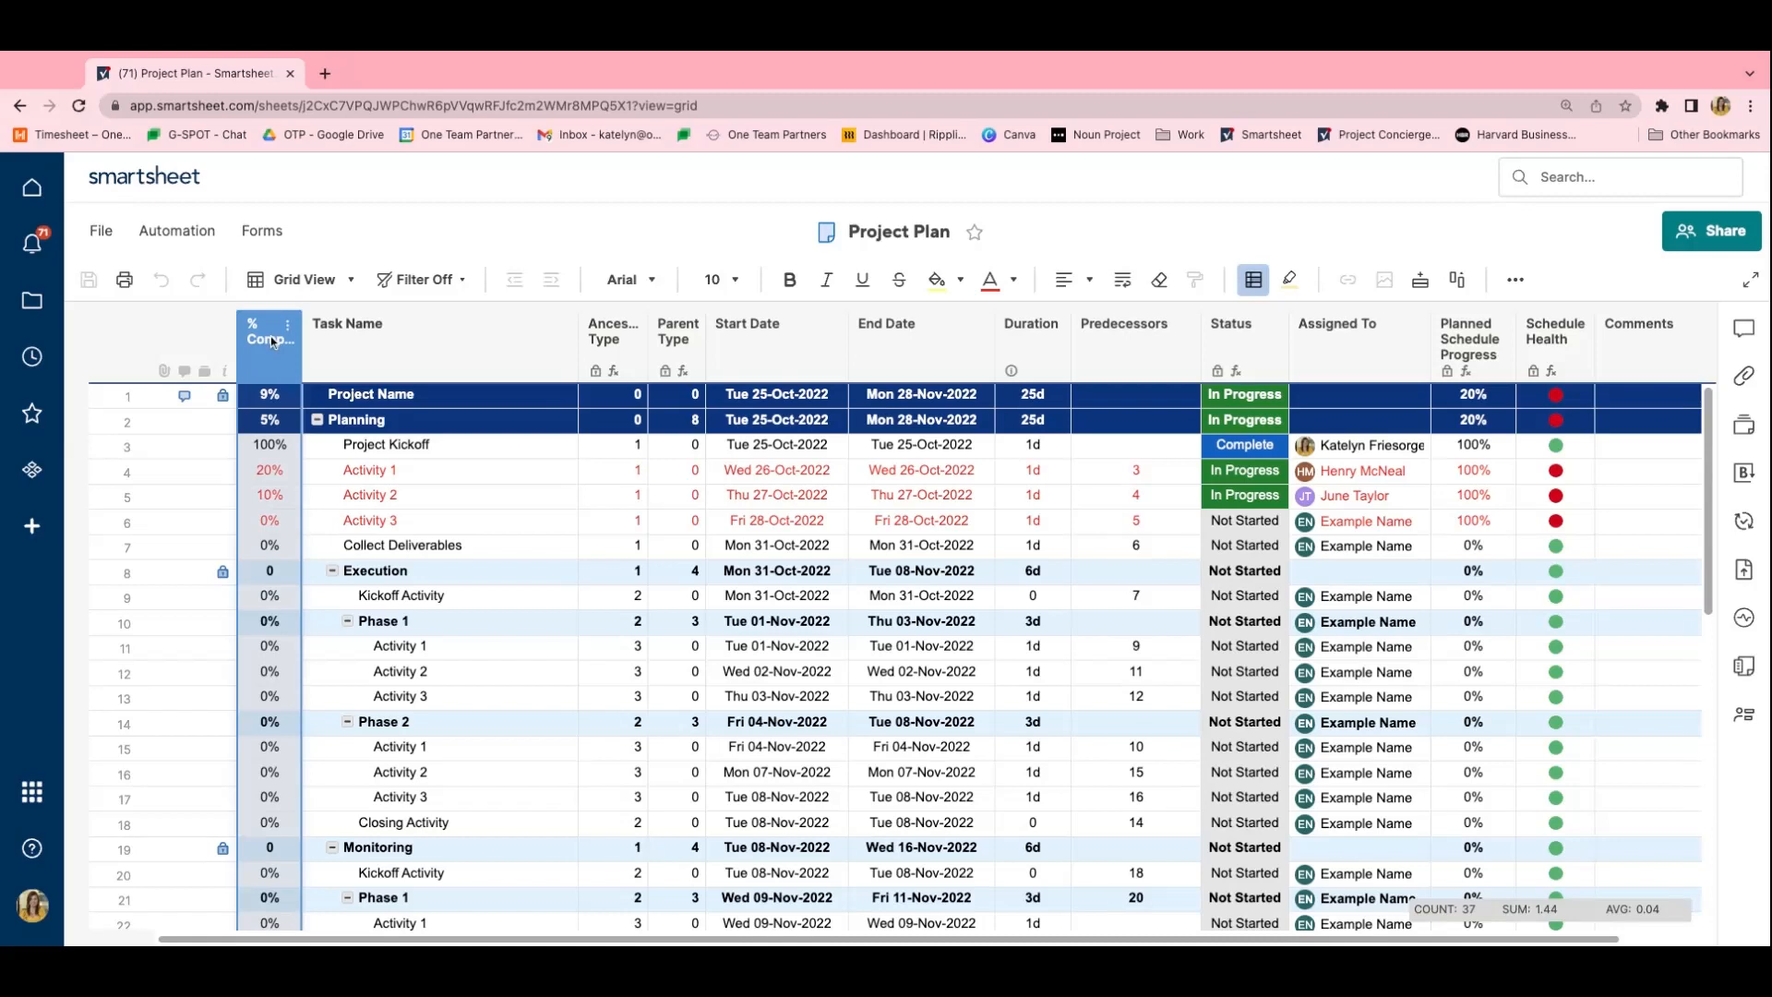
click(281, 447)
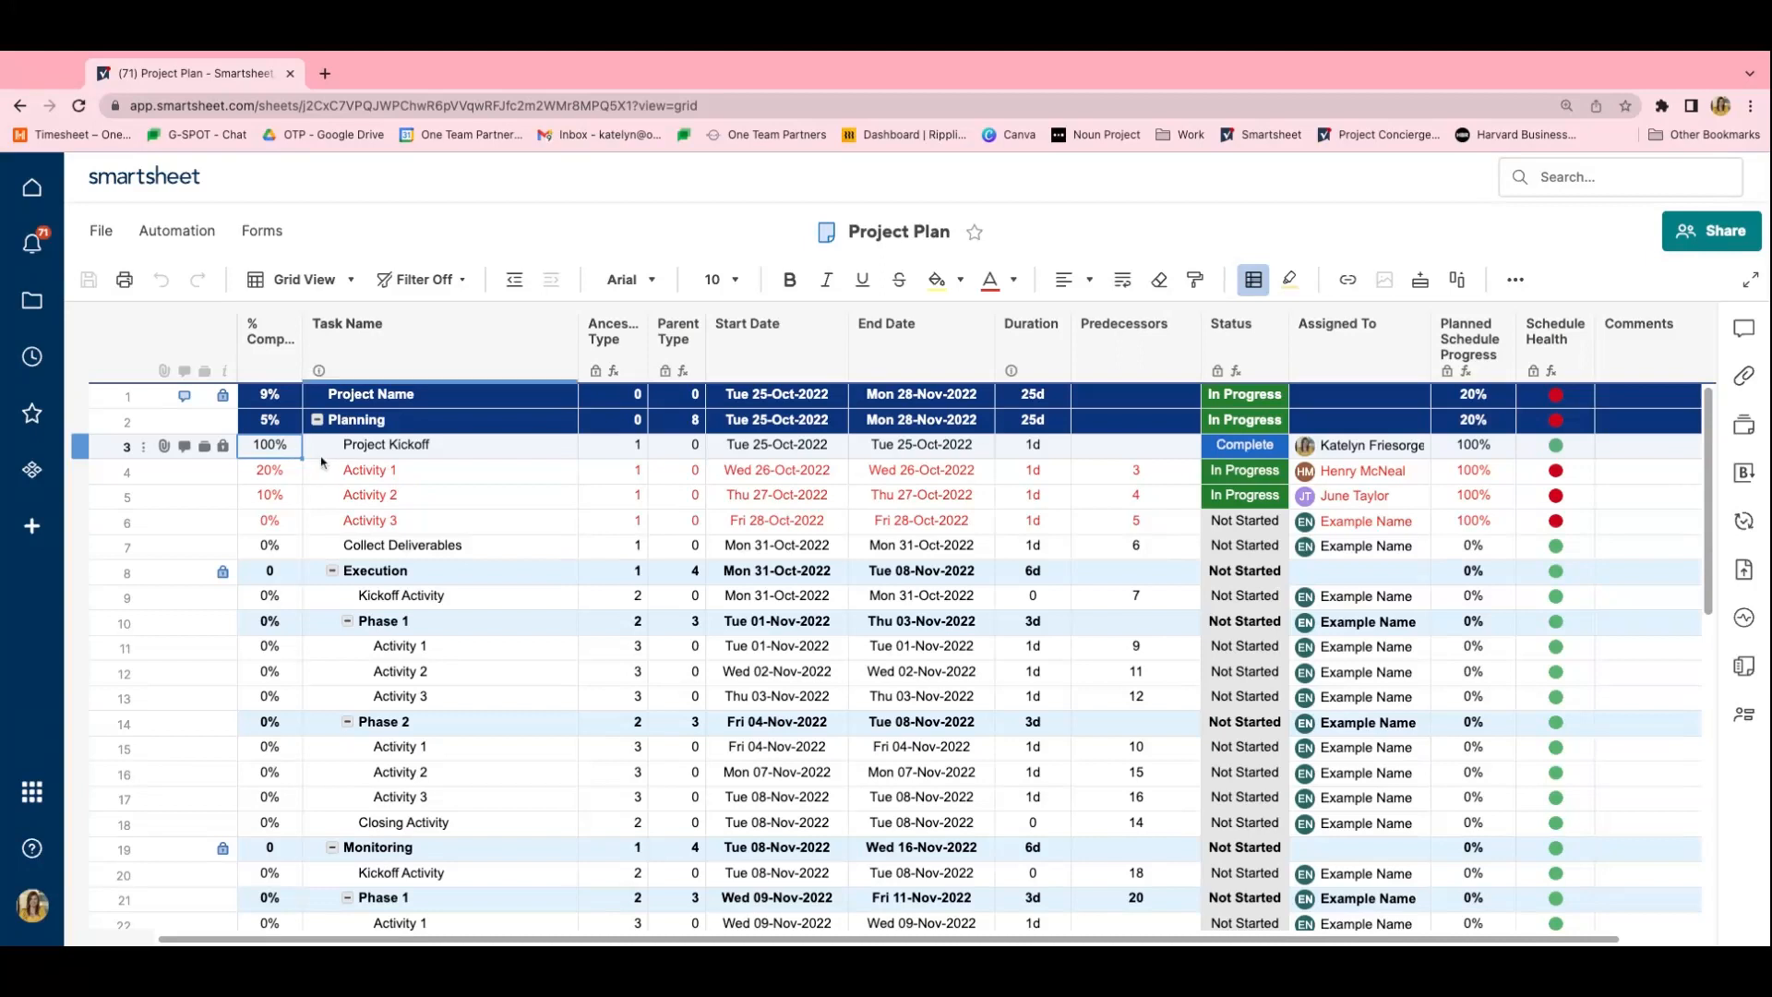
key(Right)
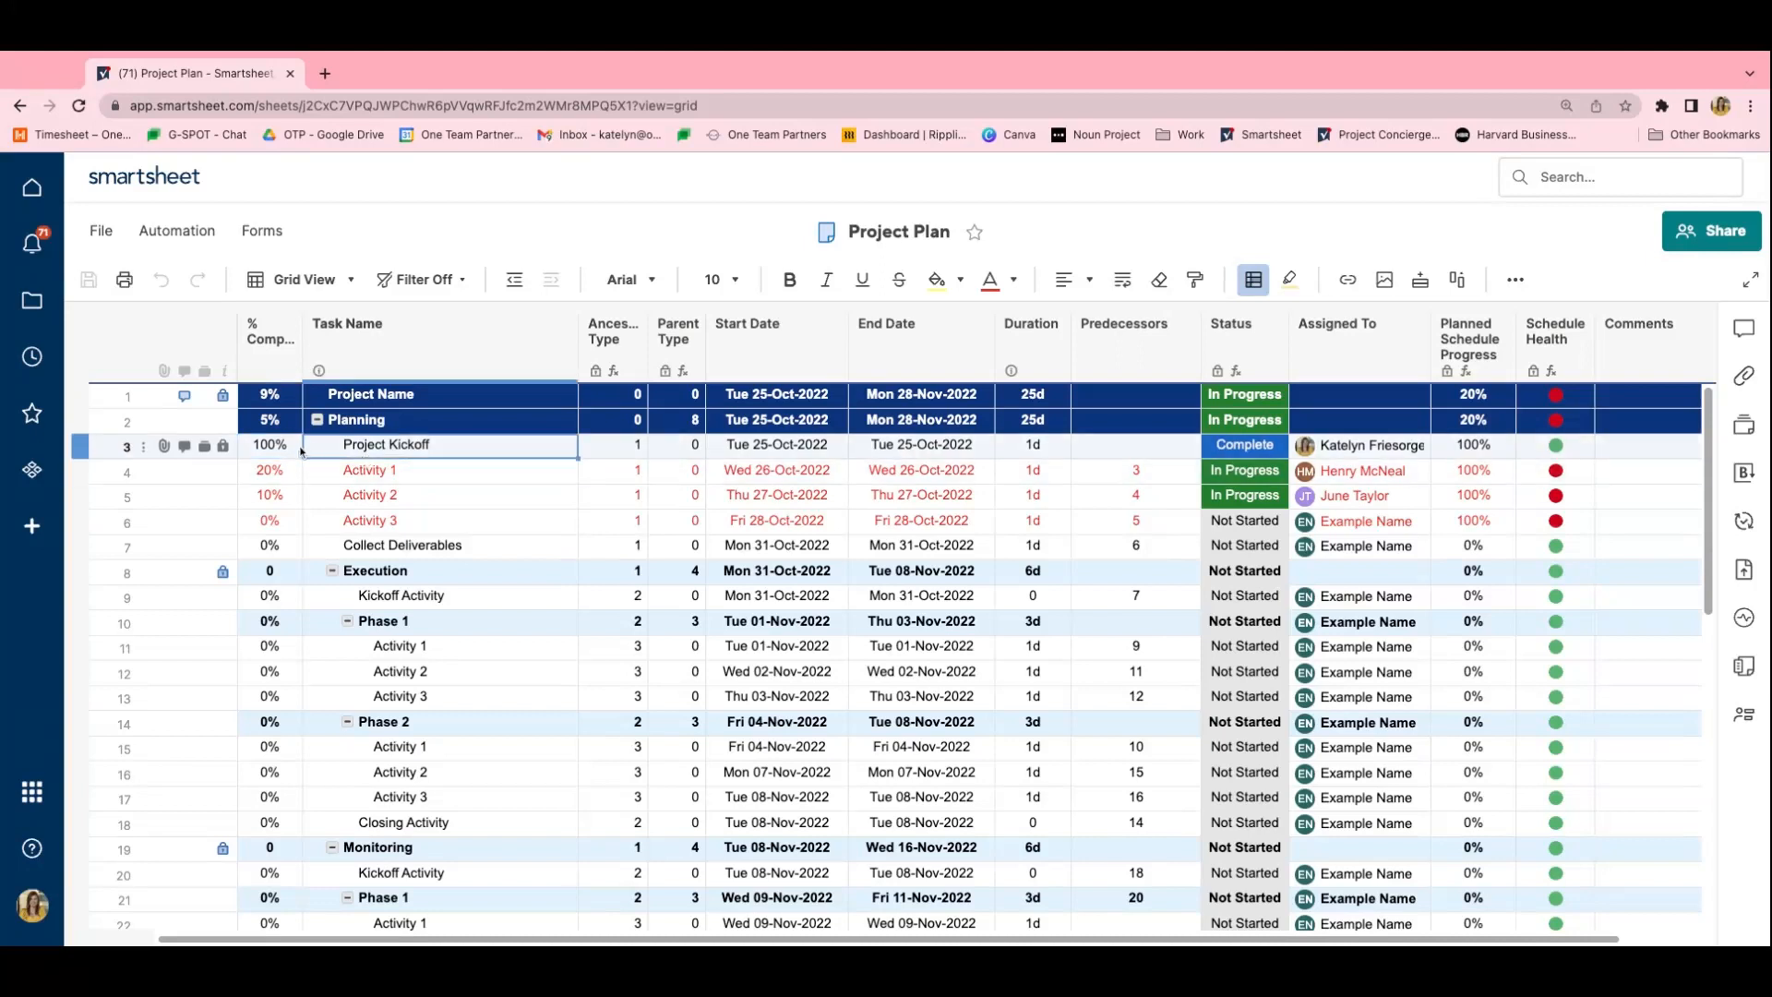
click(284, 452)
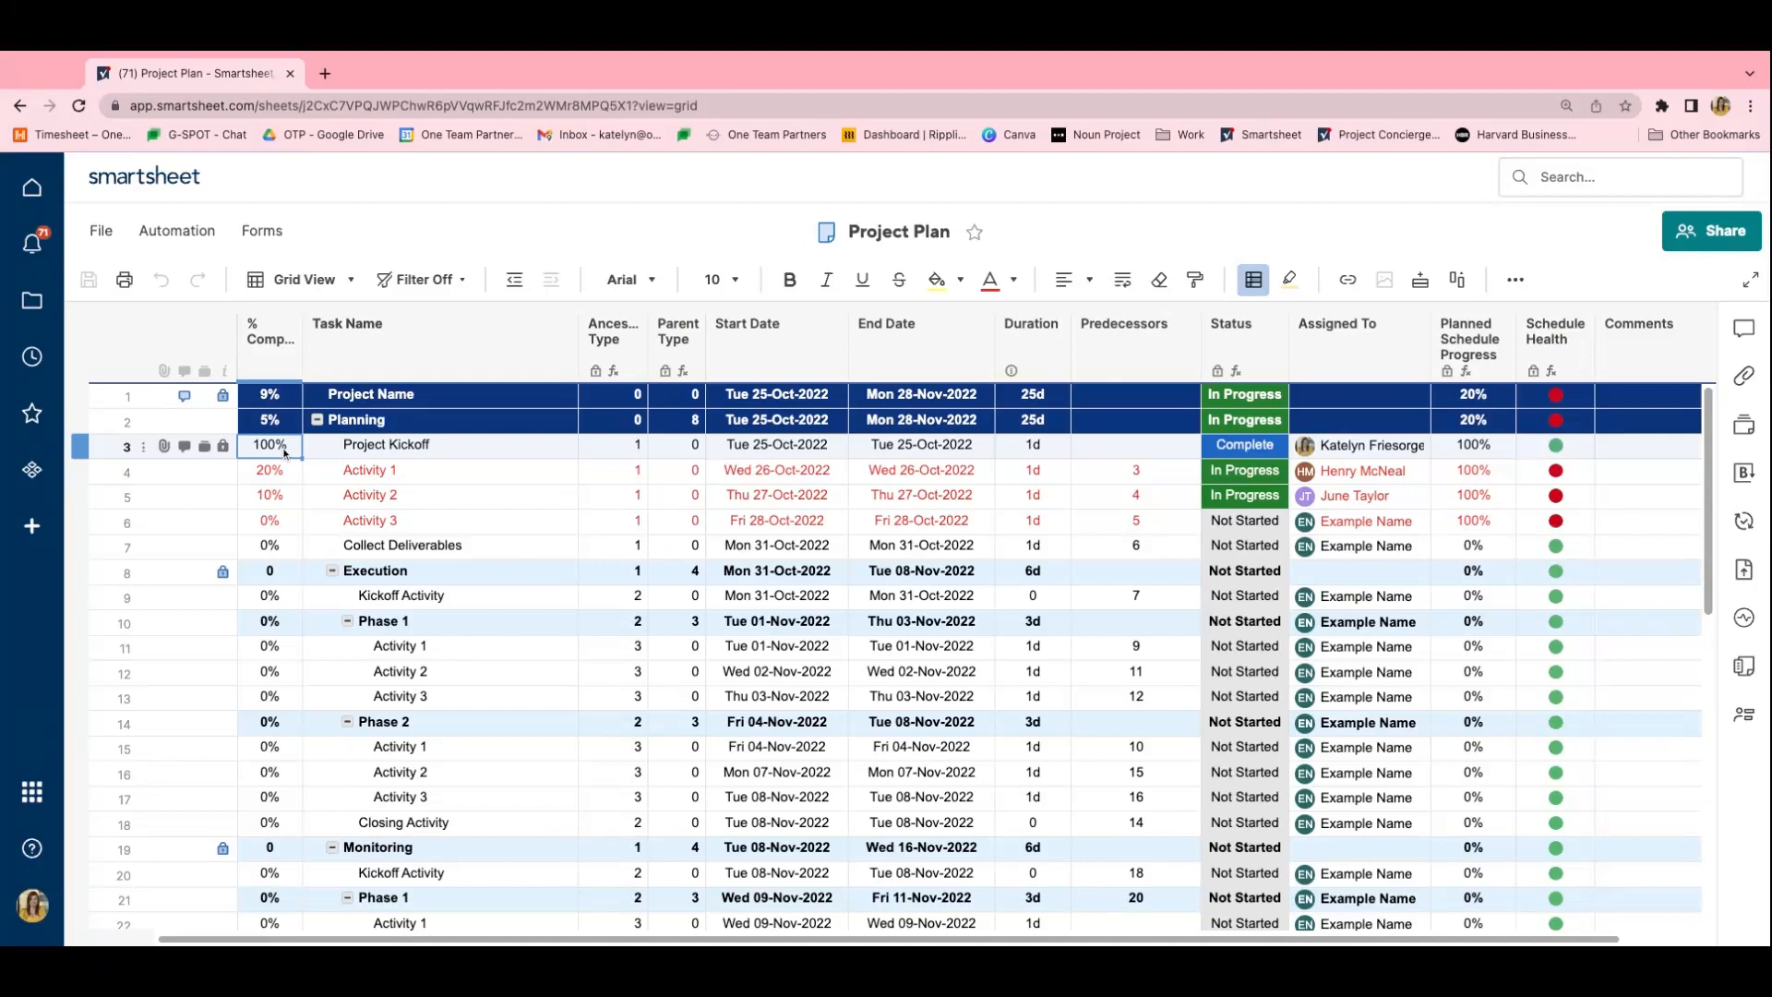
key(Down)
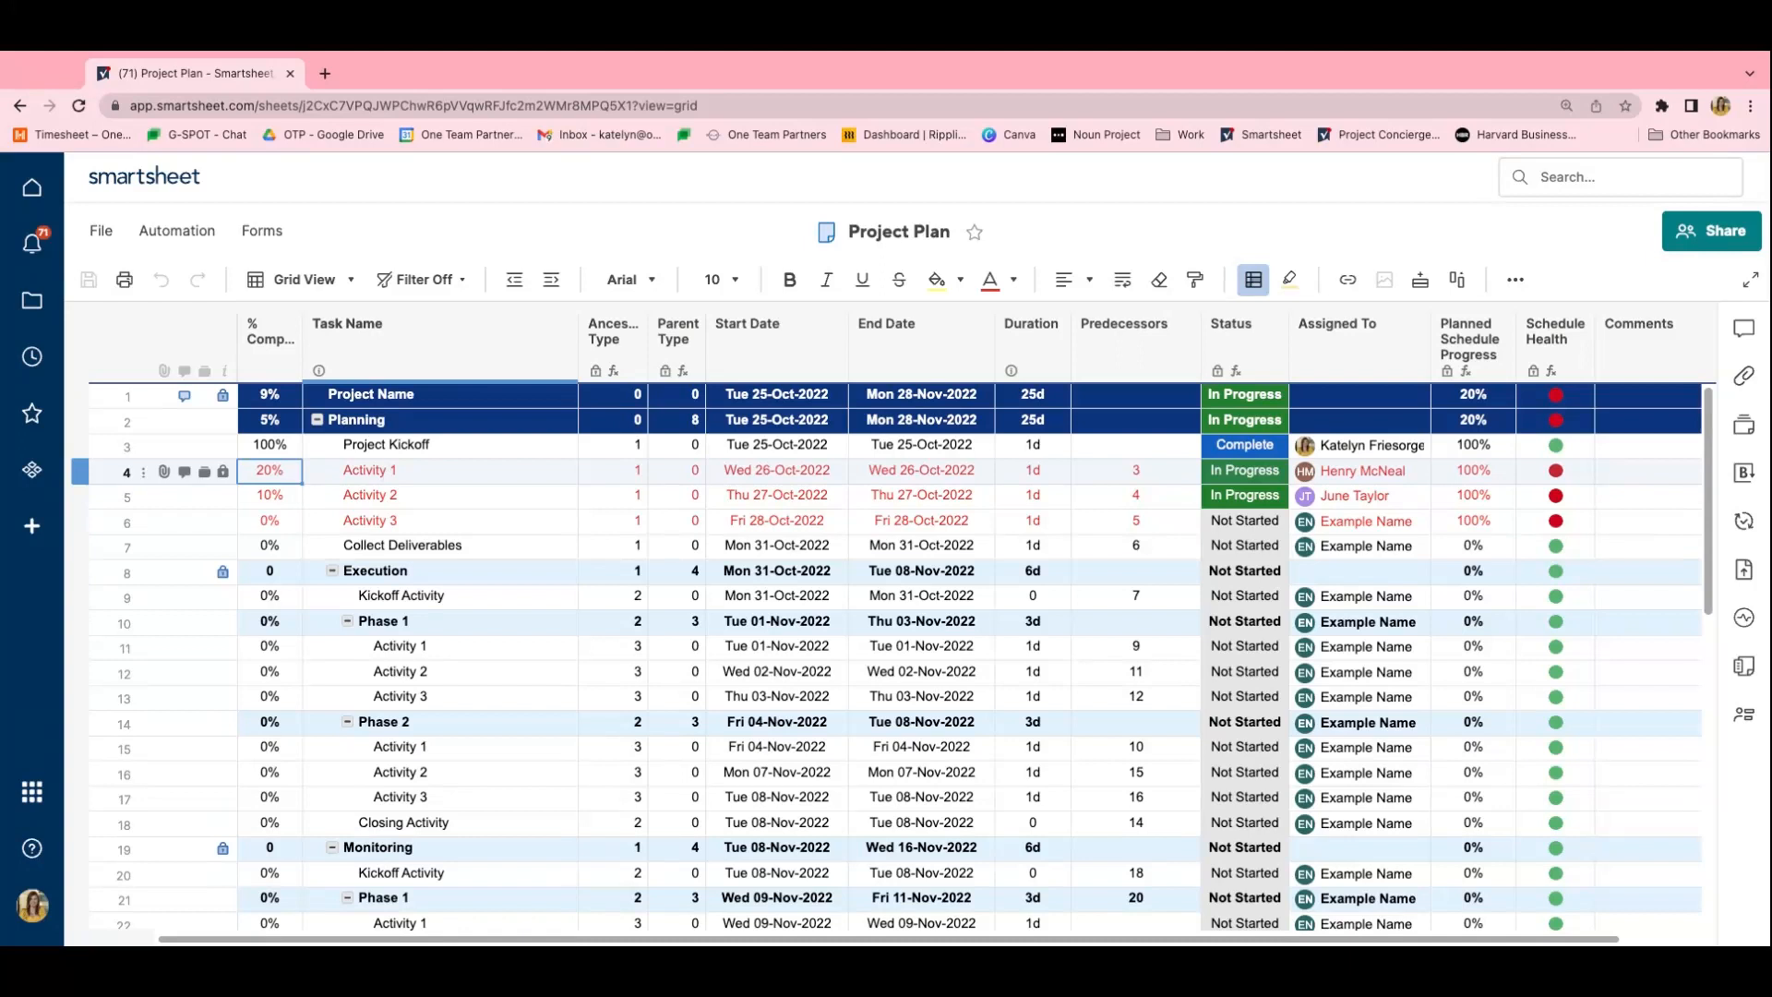
key(Down)
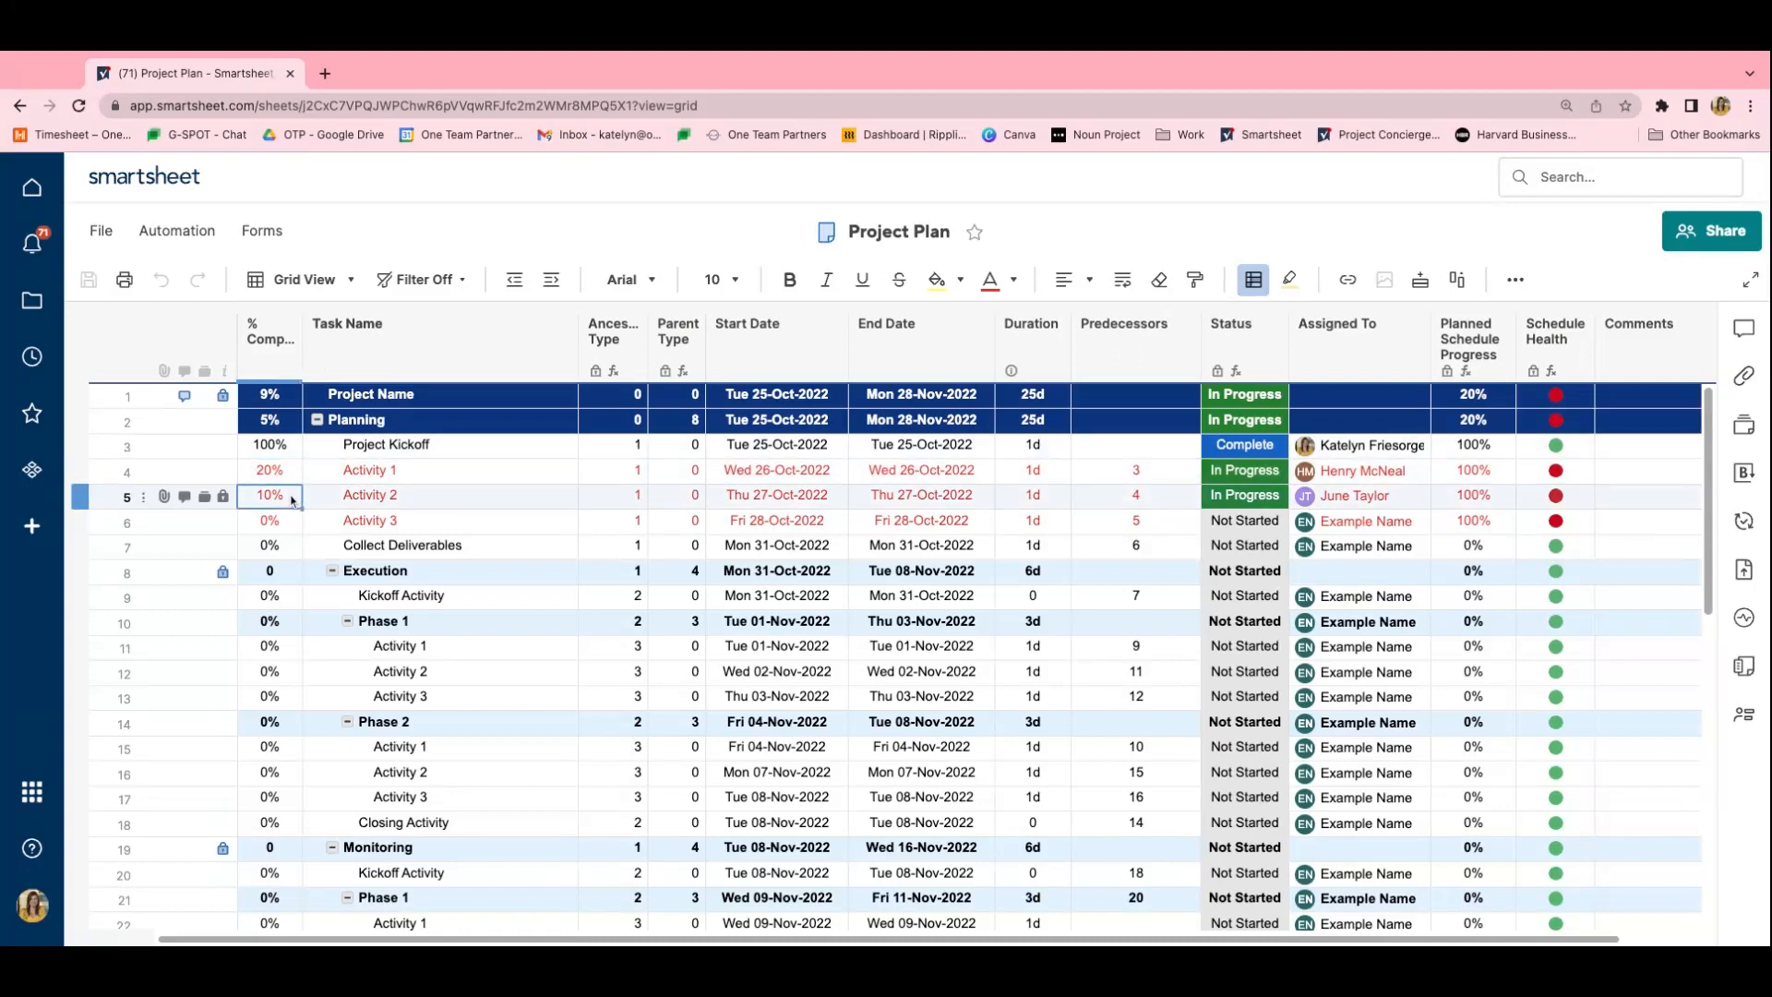
key(Right)
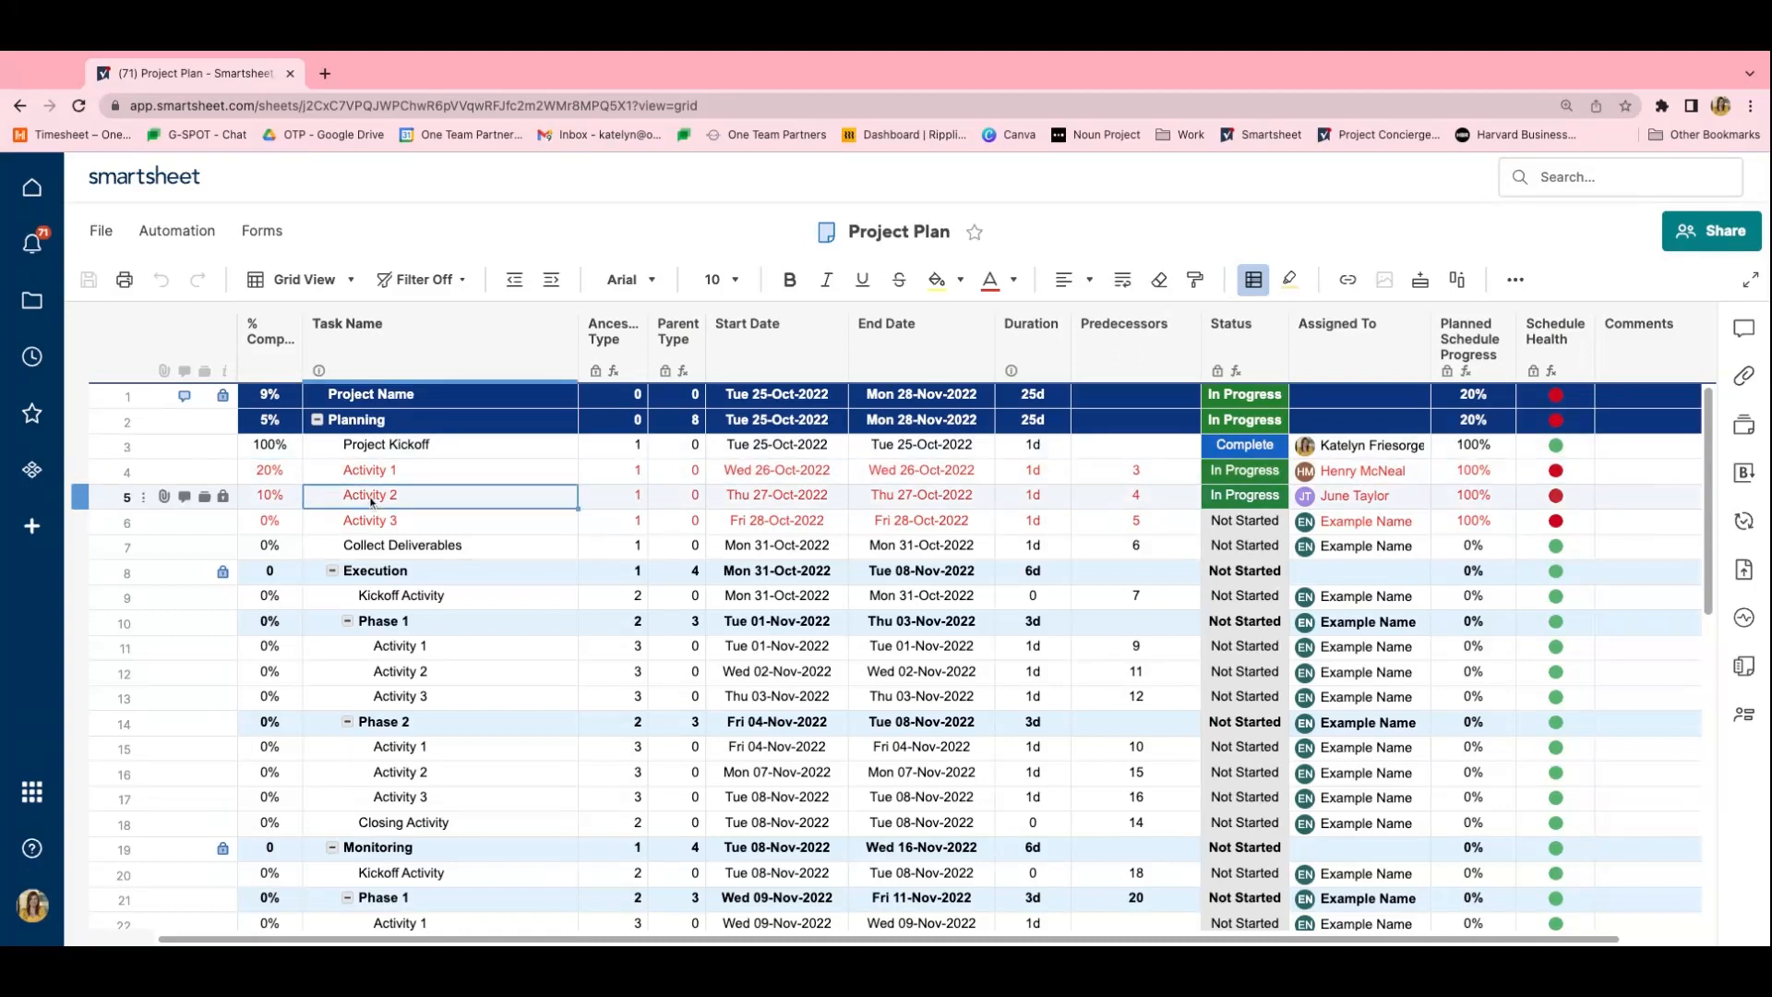
click(266, 502)
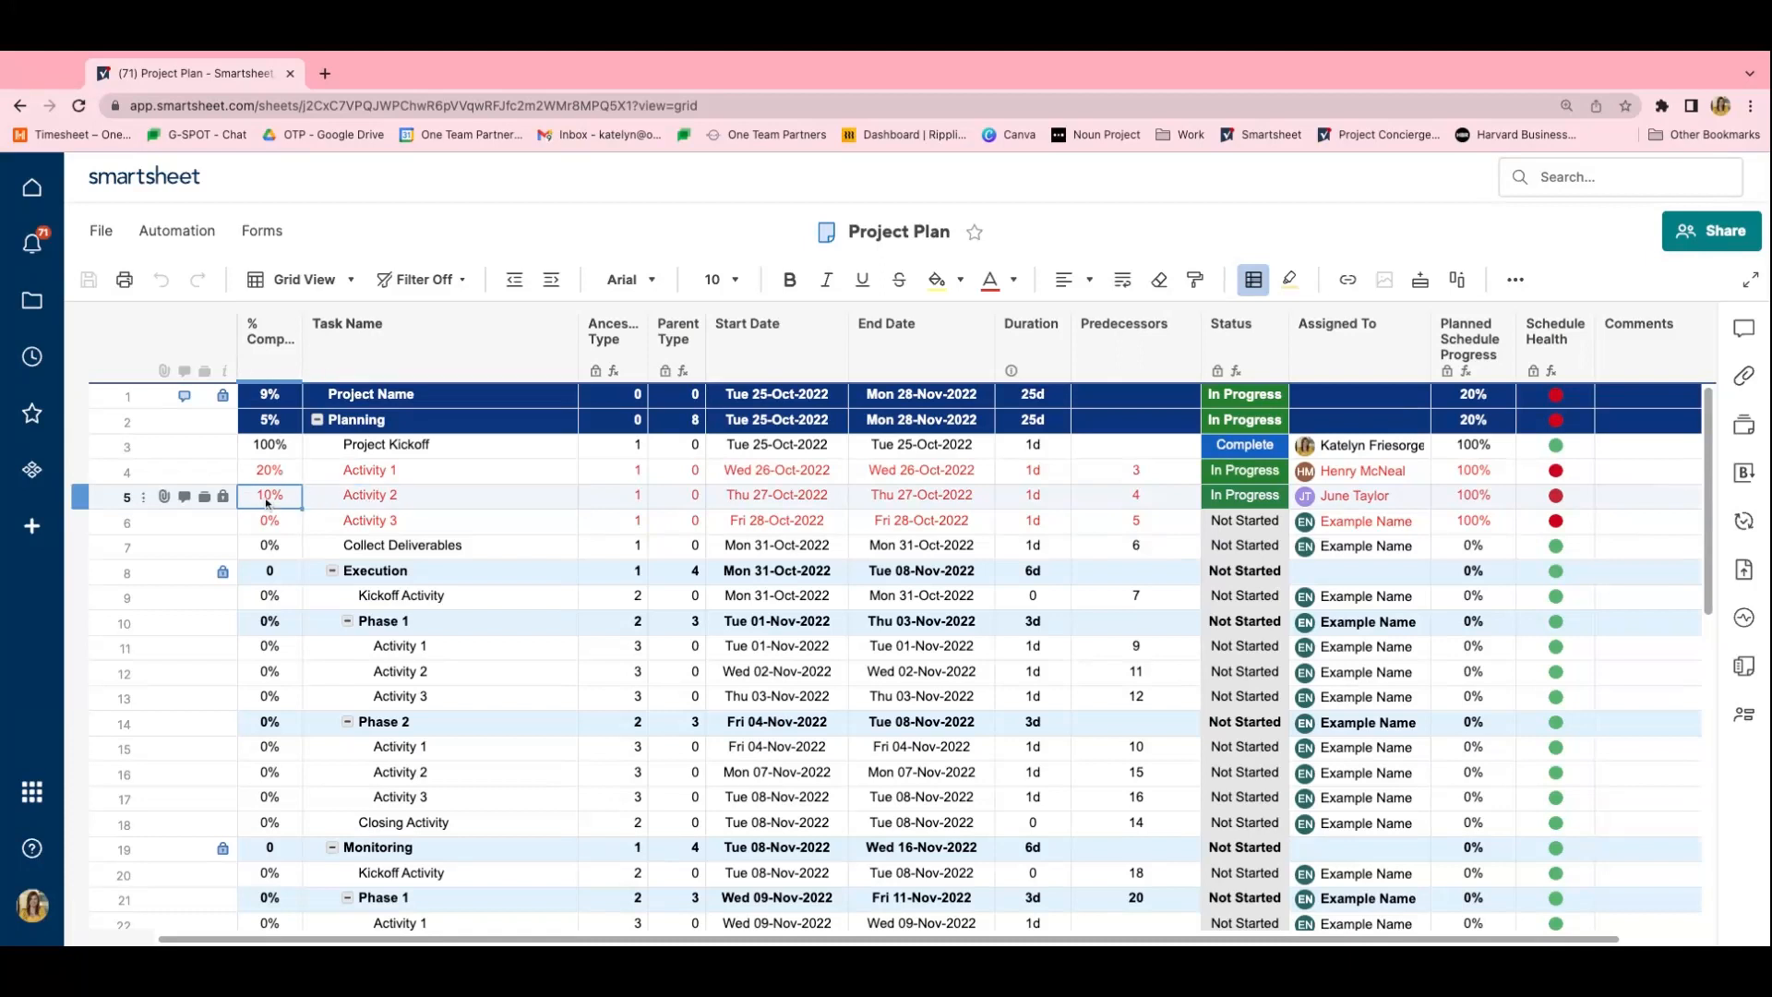
click(277, 341)
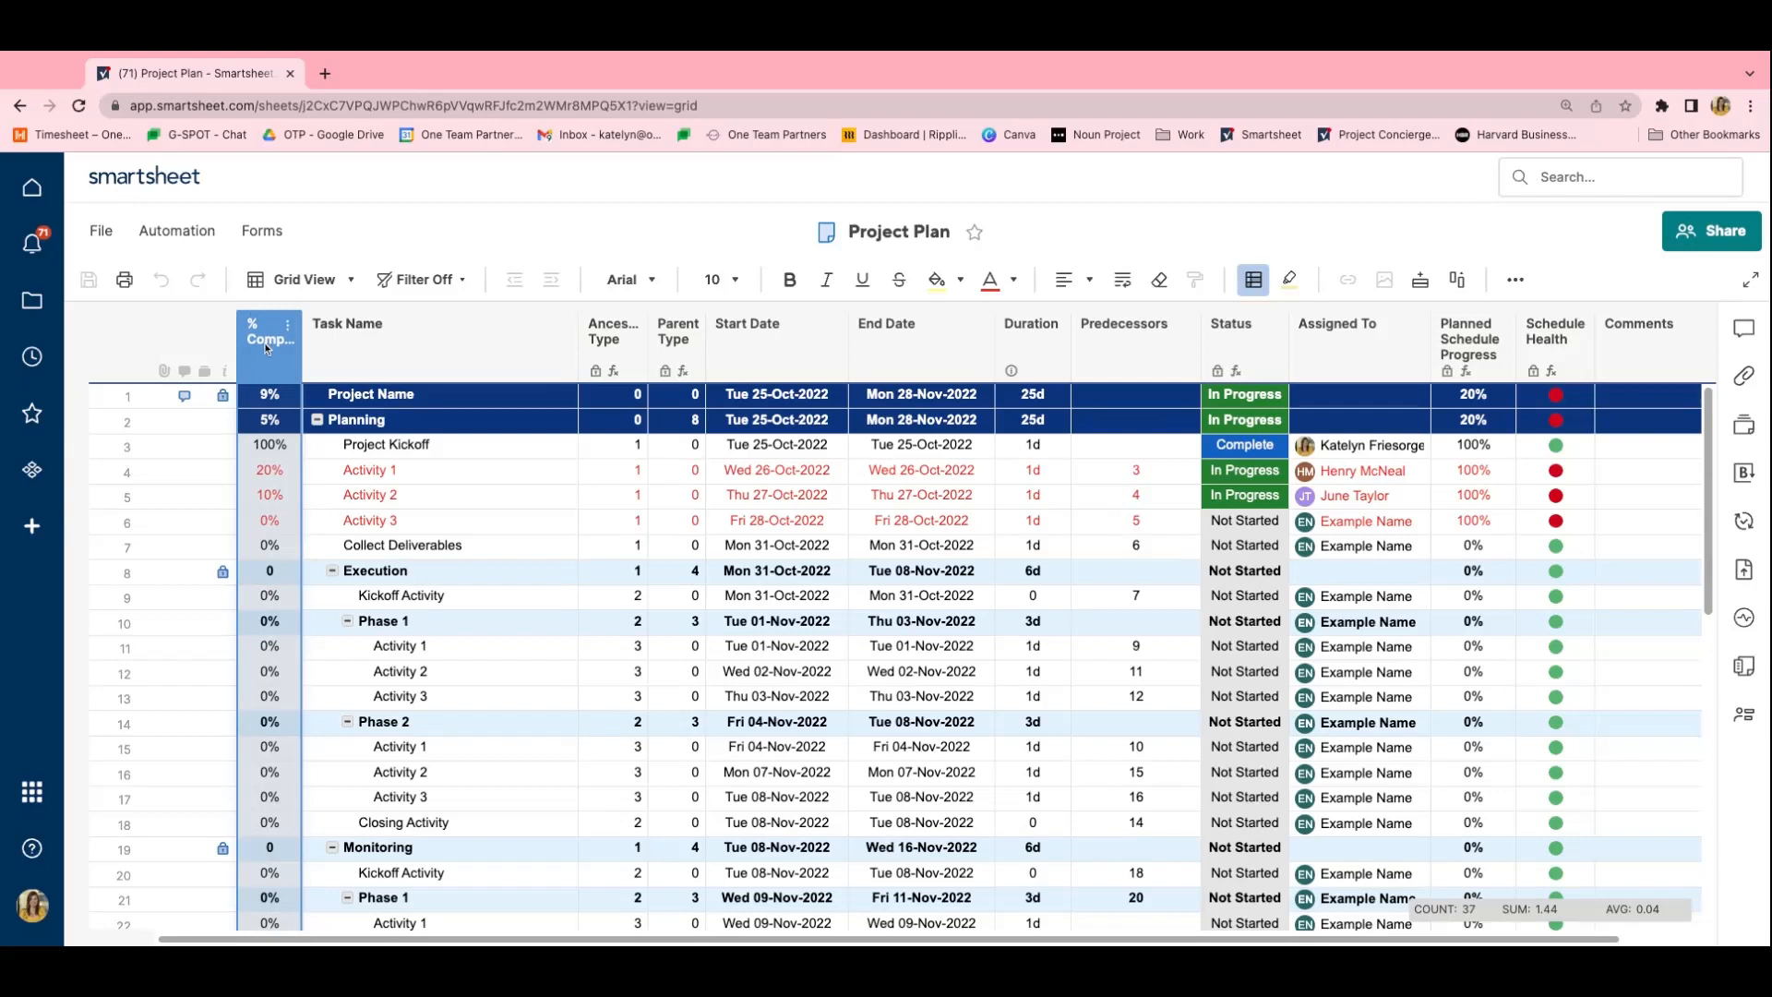
- Examine the Task Name column and the ancestor type and Parent Type helper columns
click(424, 335)
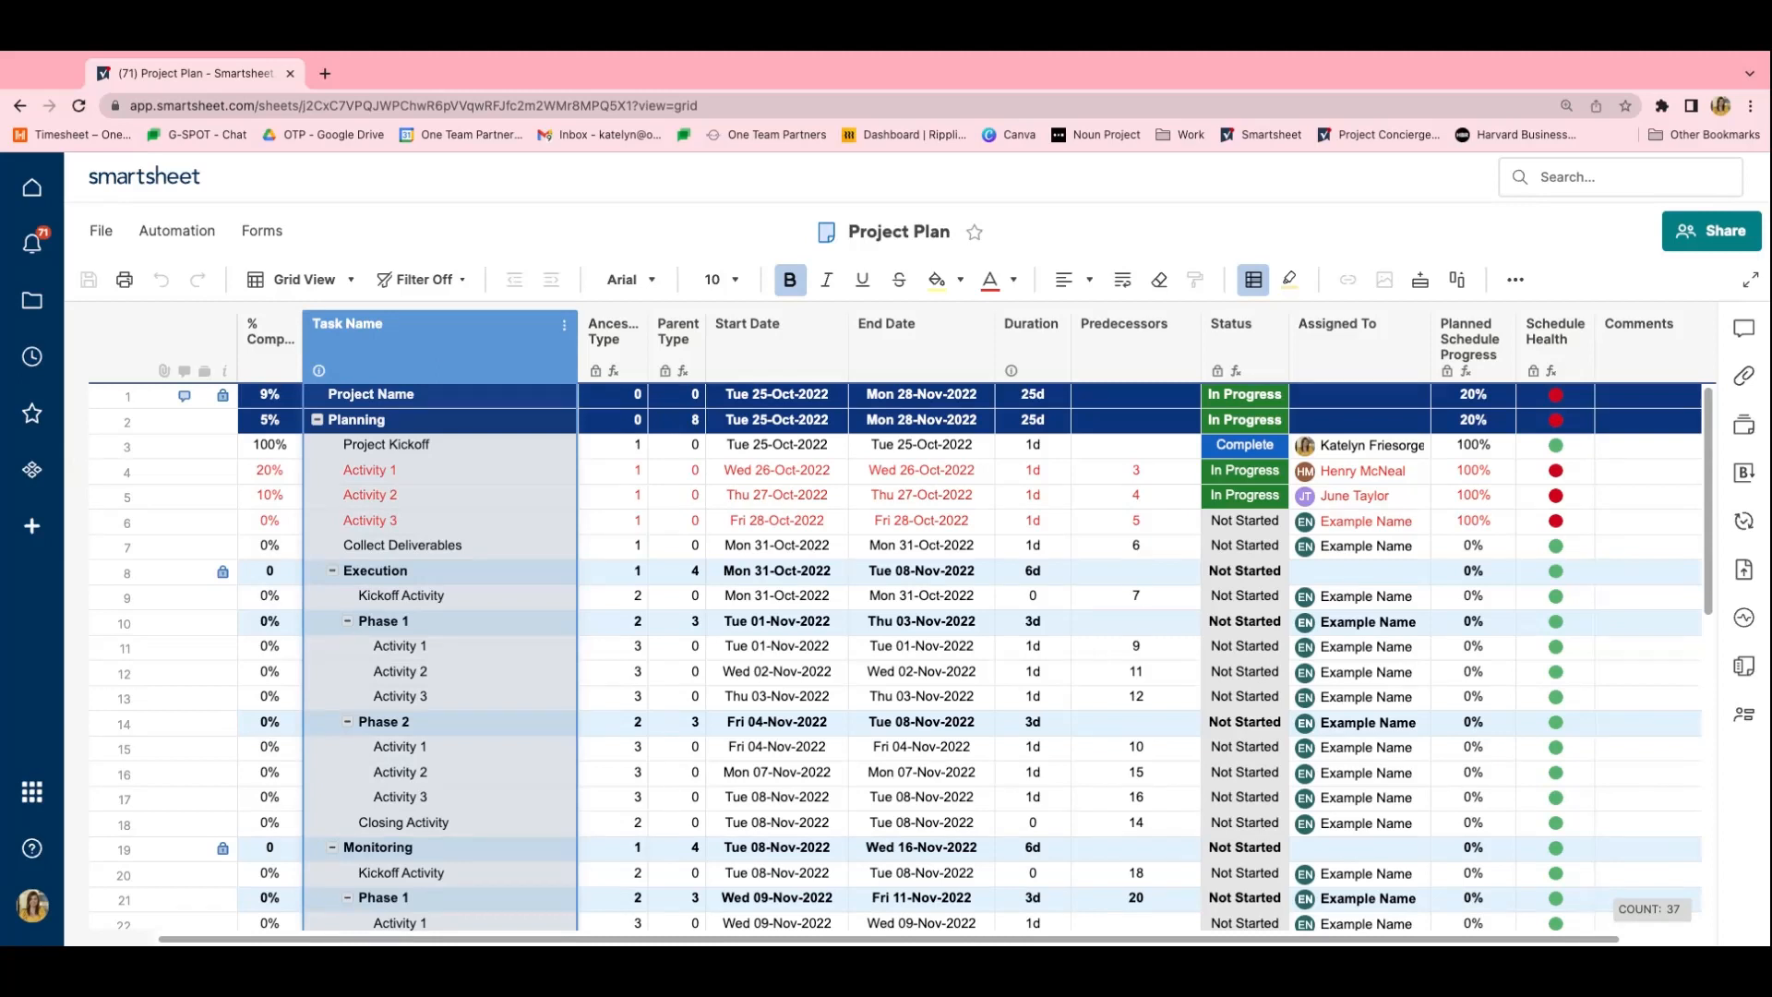
click(591, 373)
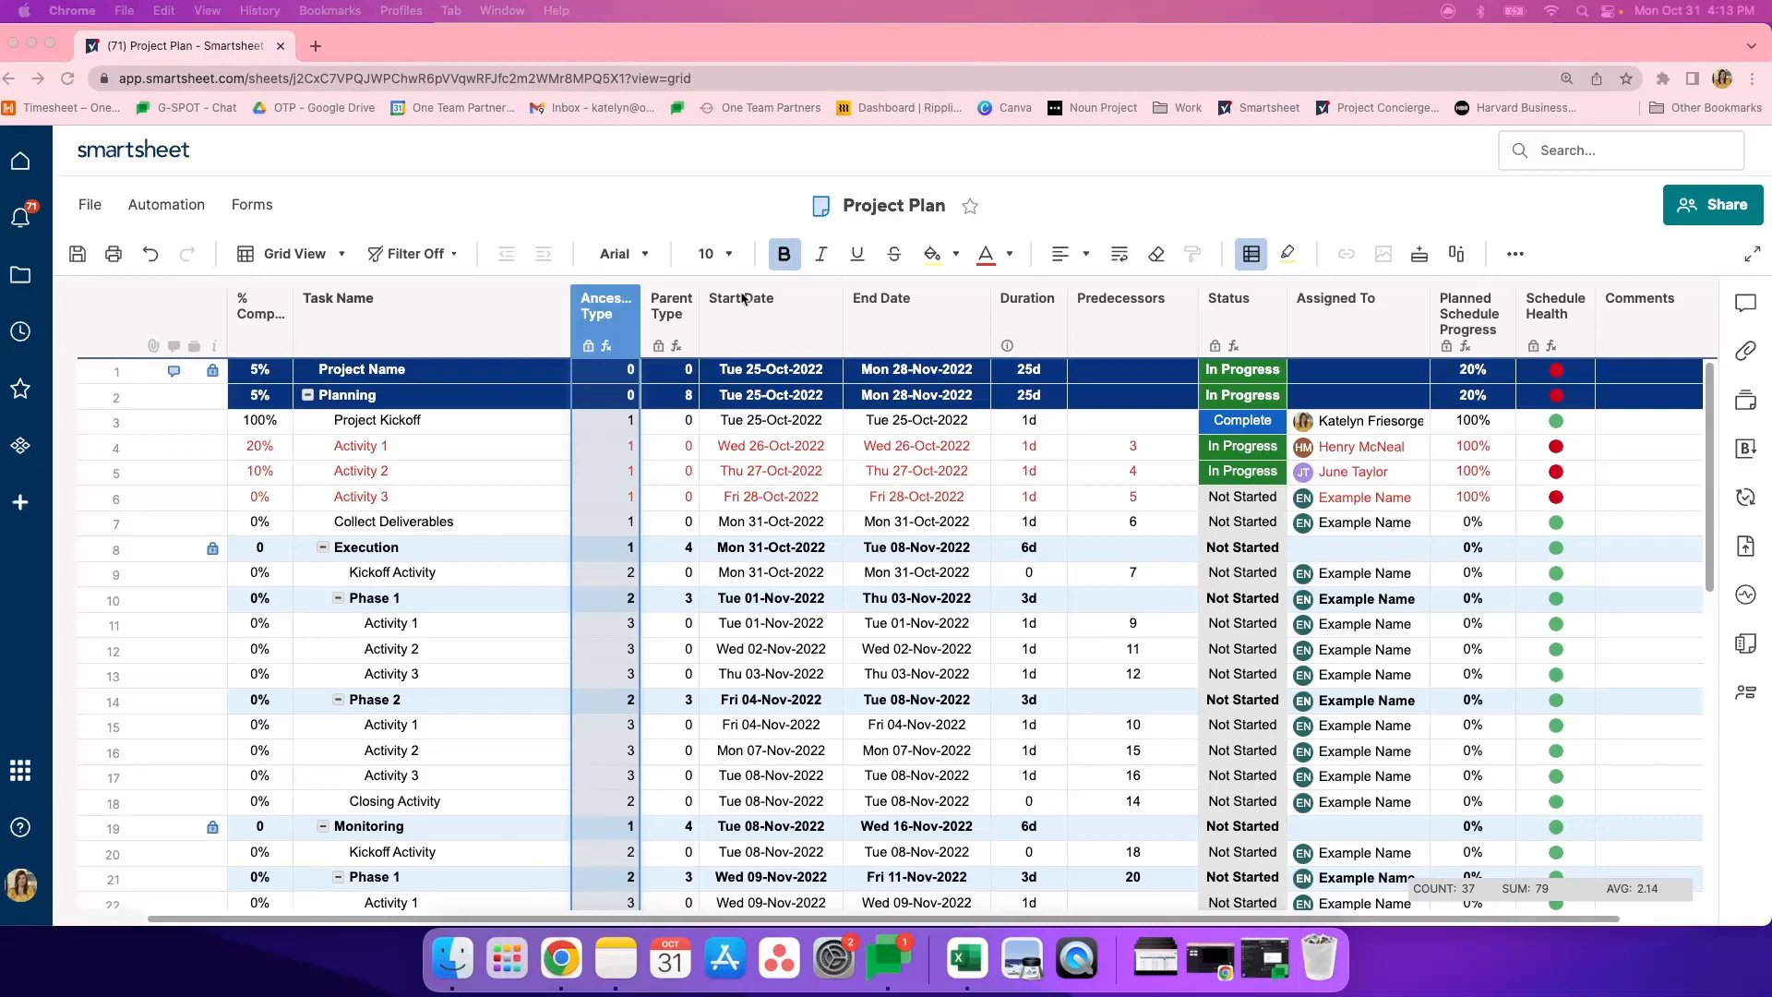
right_click(673, 312)
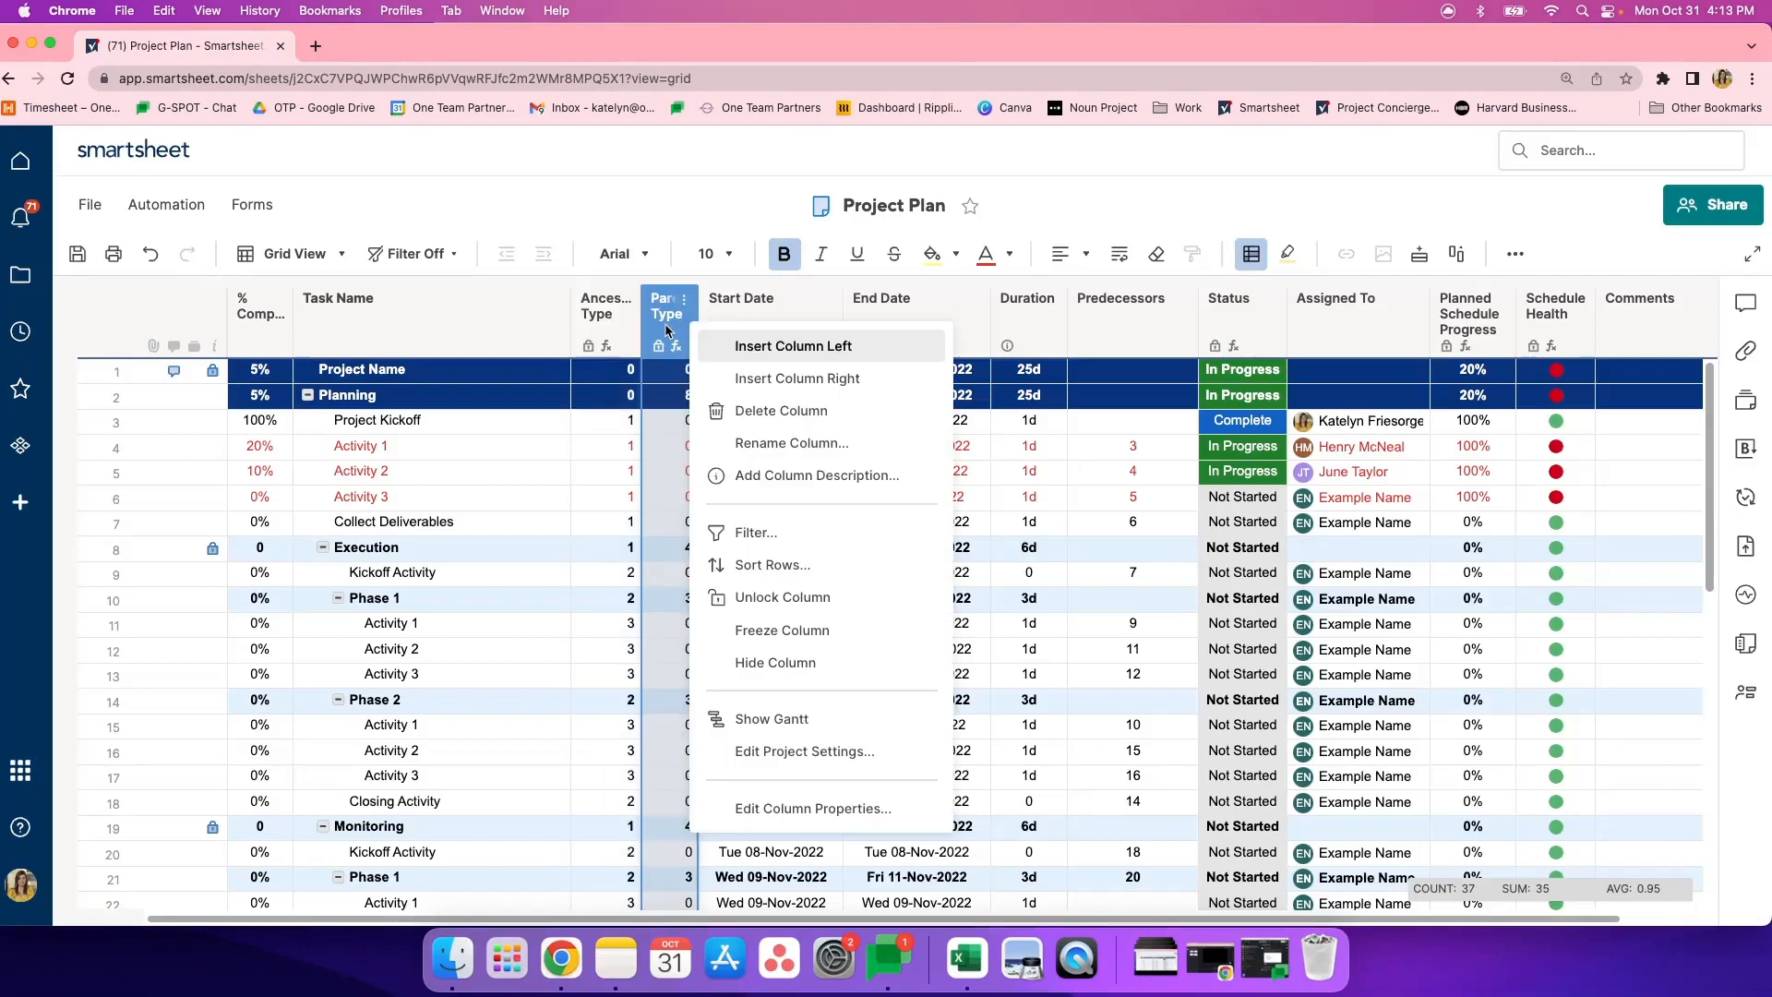
click(673, 325)
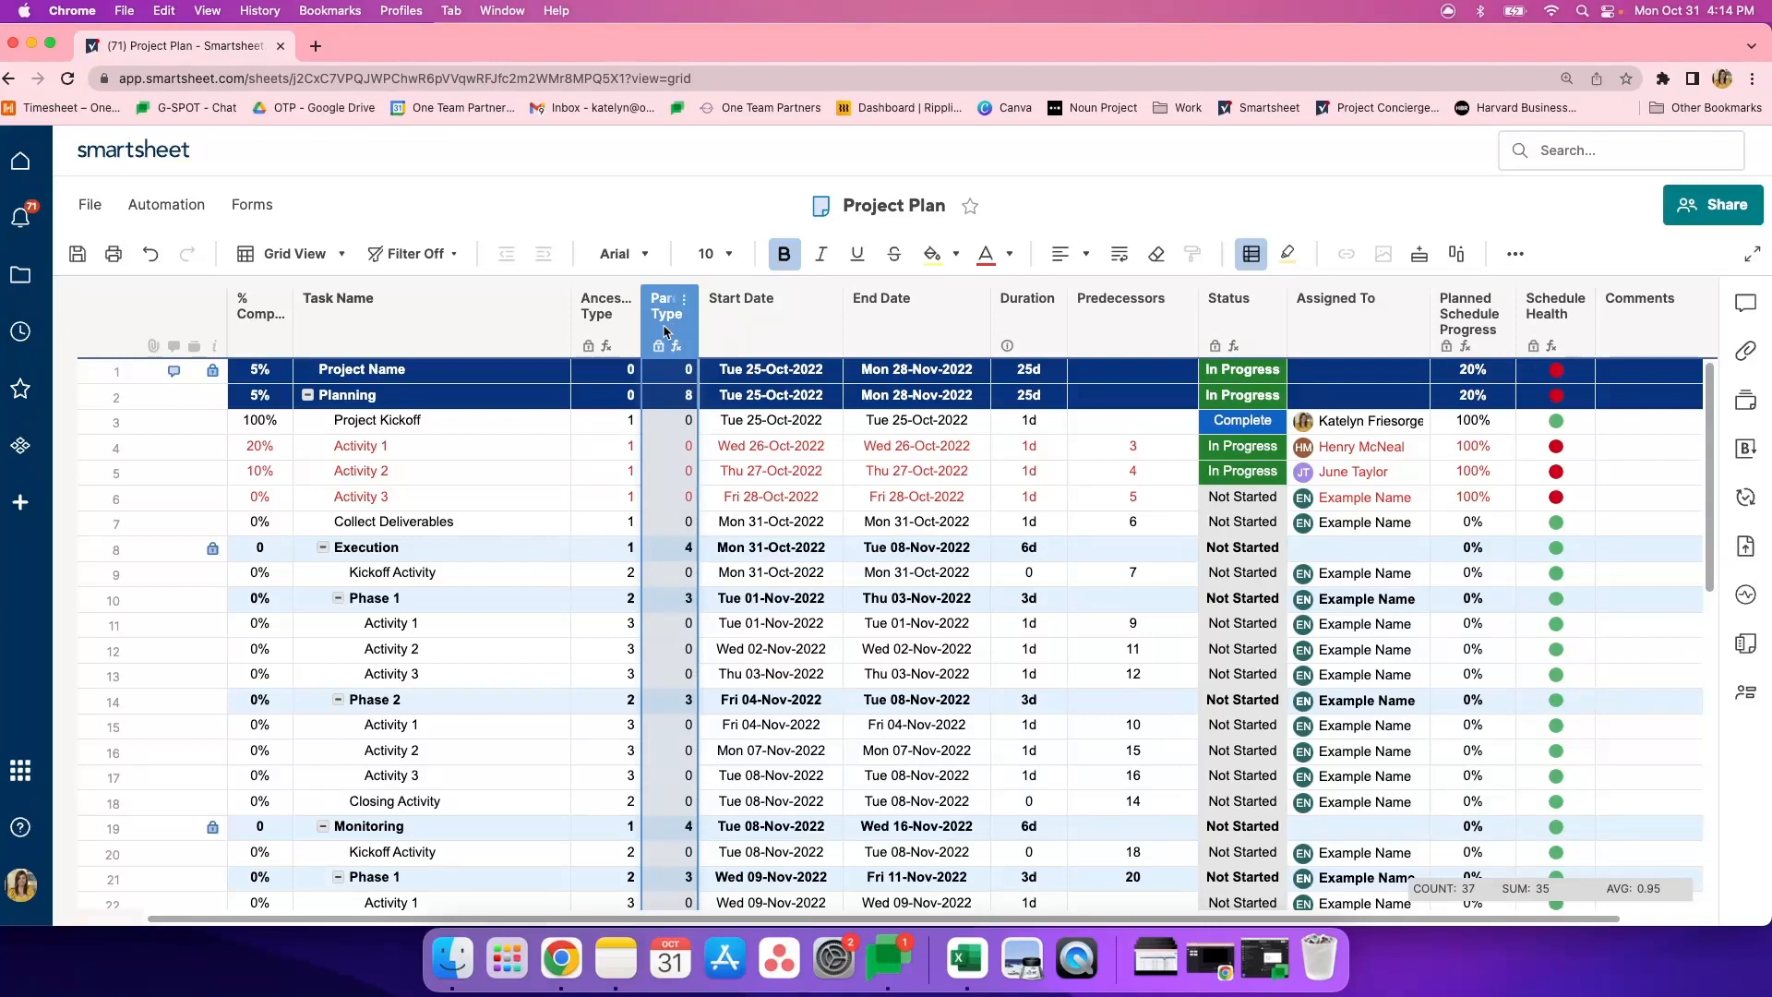
- Indent the Planning row so it becomes a sub-item of the Project Name row
click(399, 427)
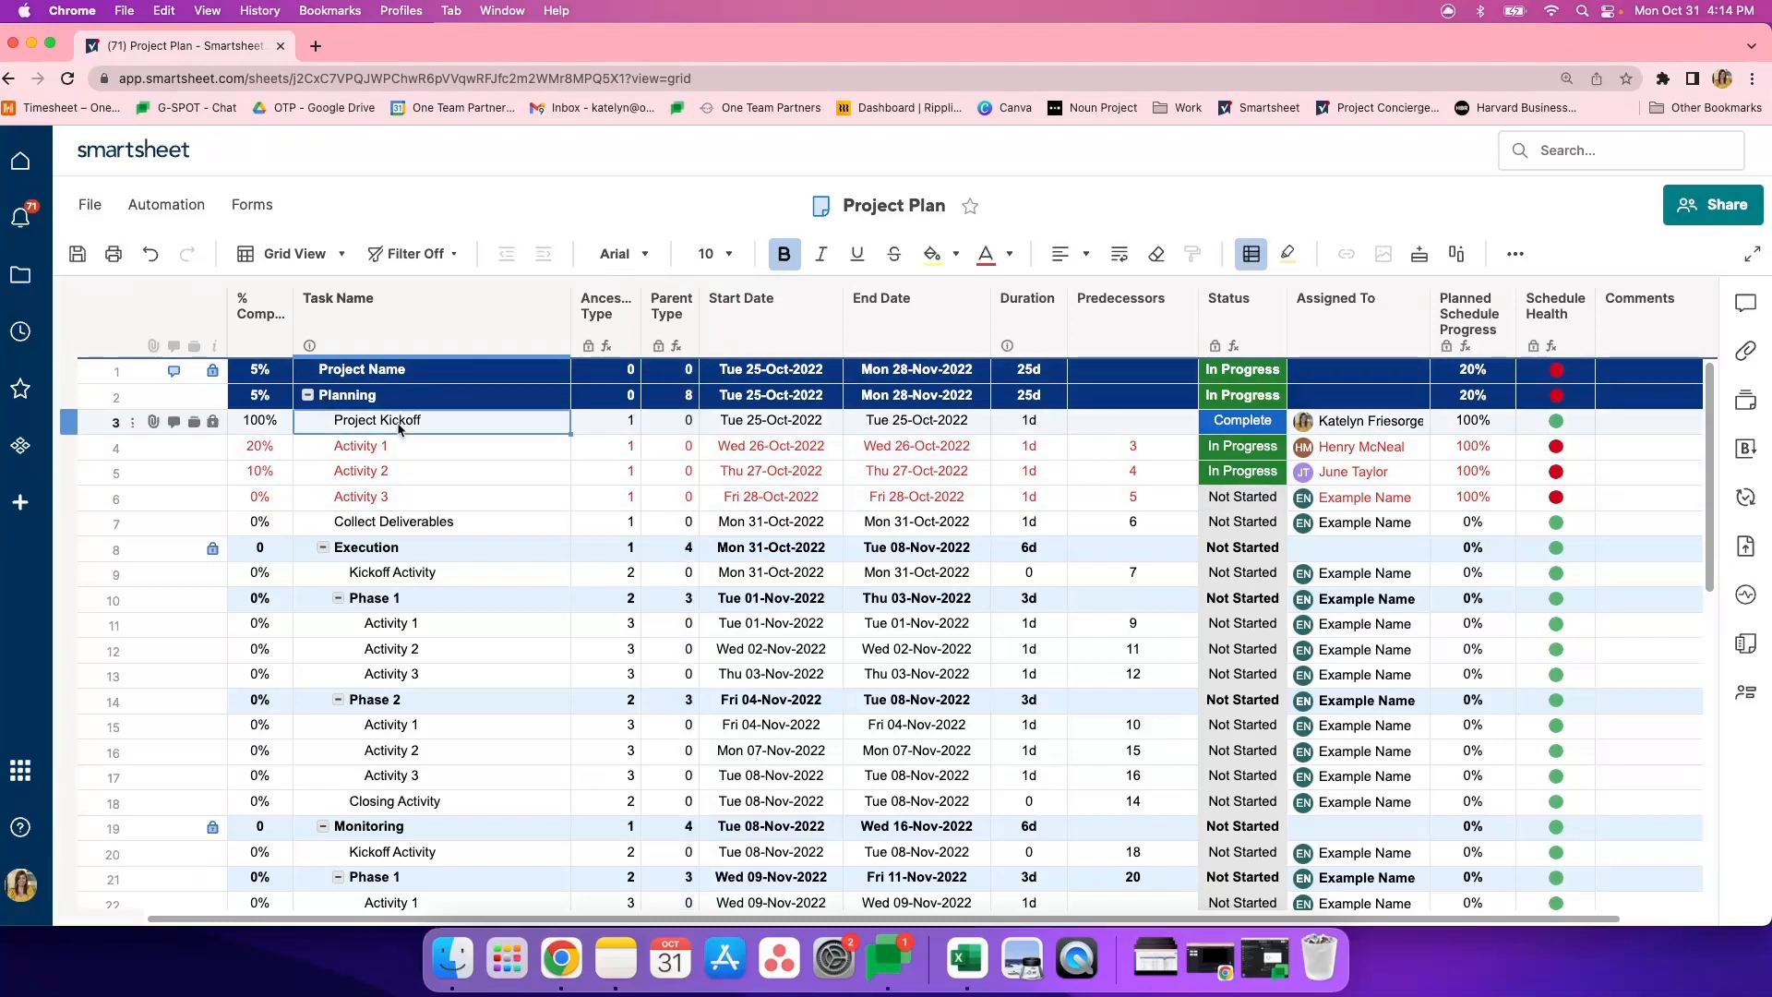
click(378, 398)
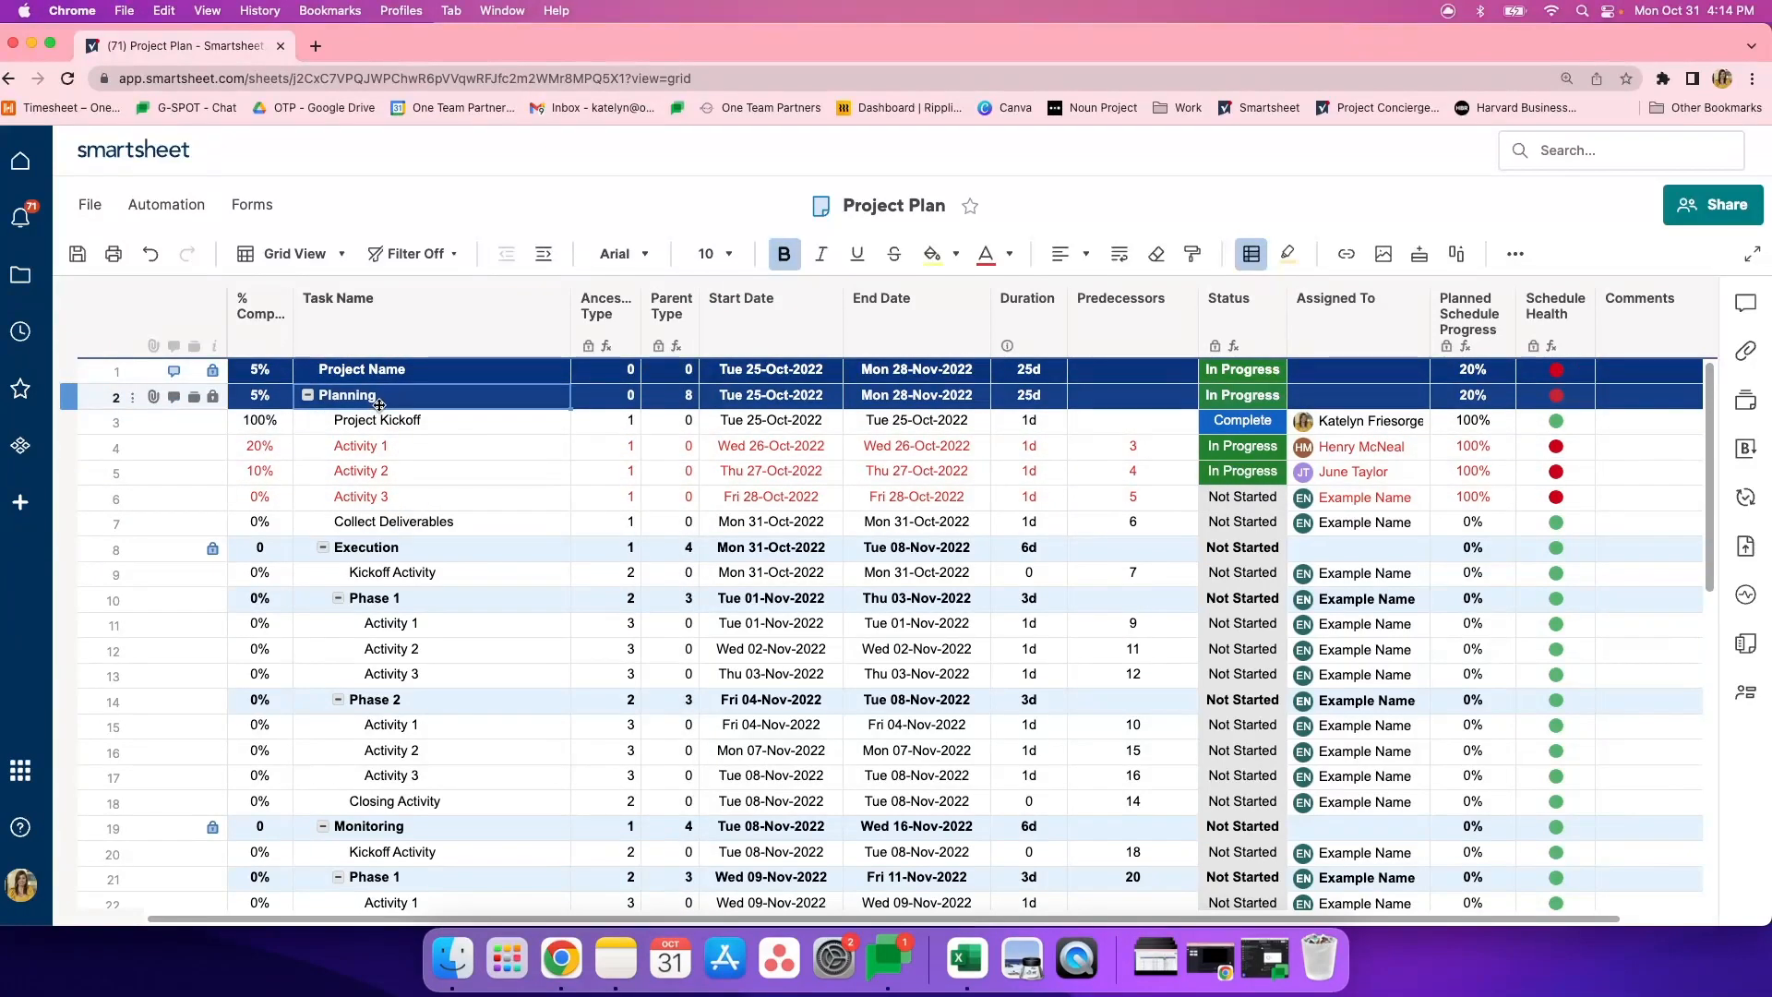
click(395, 373)
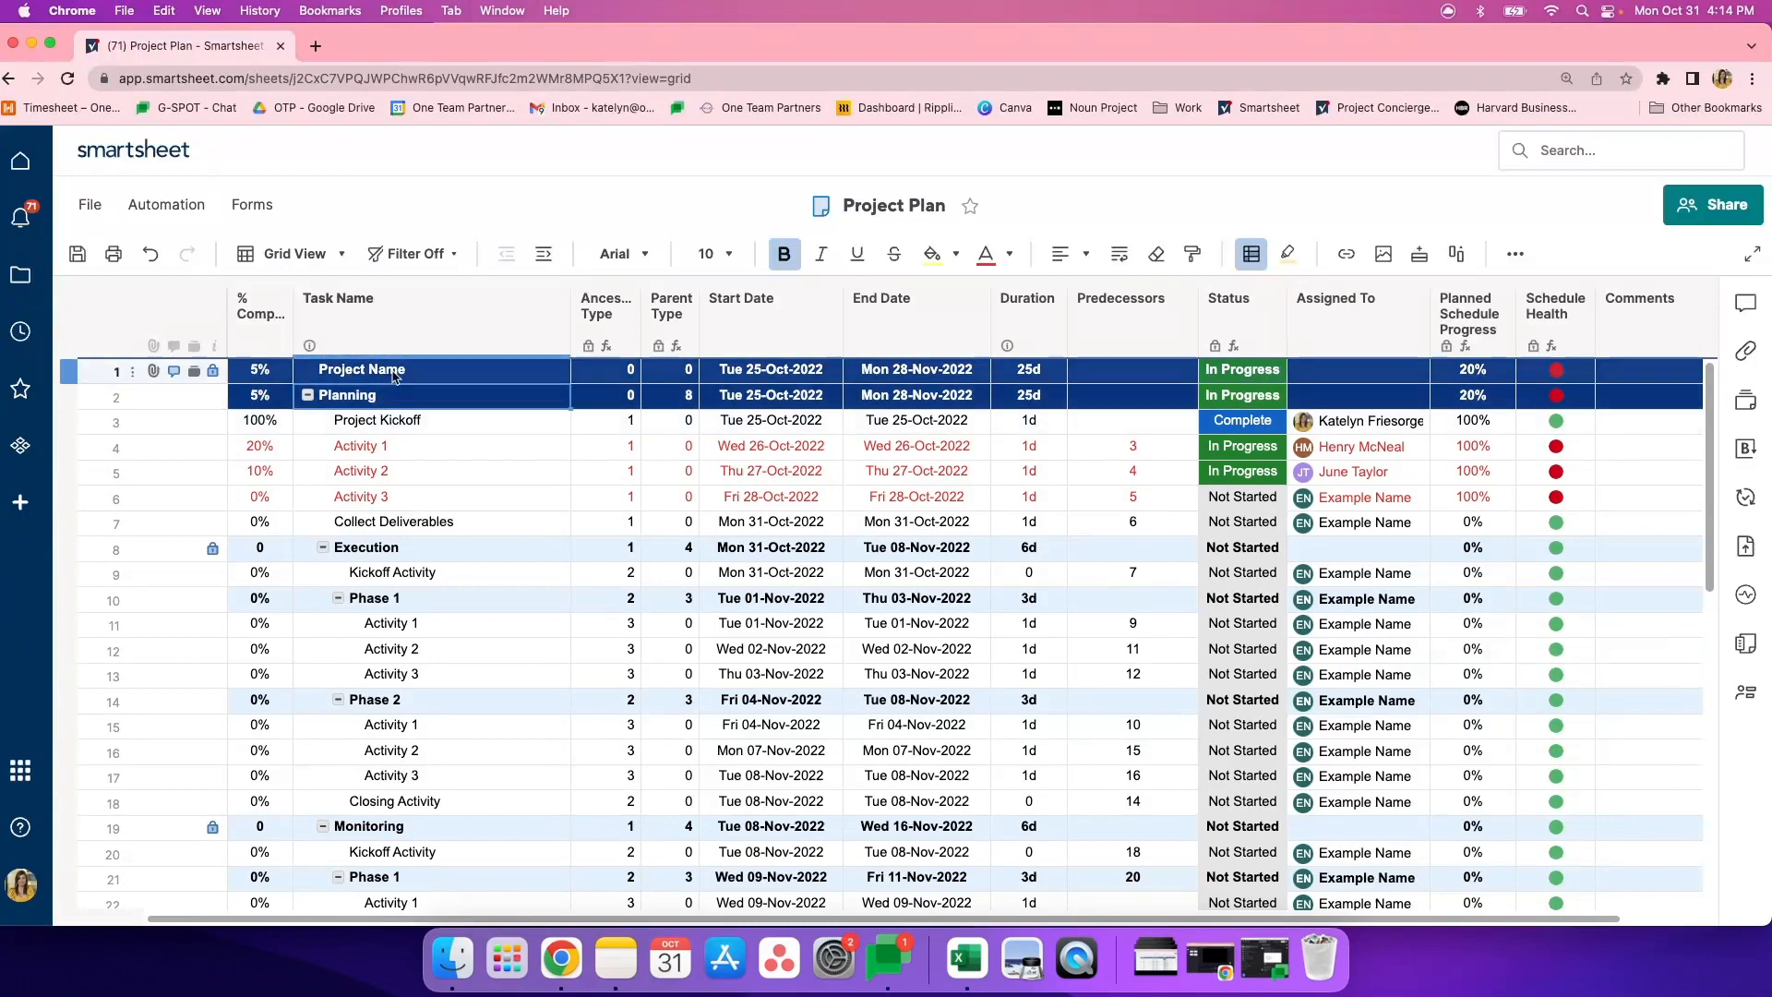
click(396, 397)
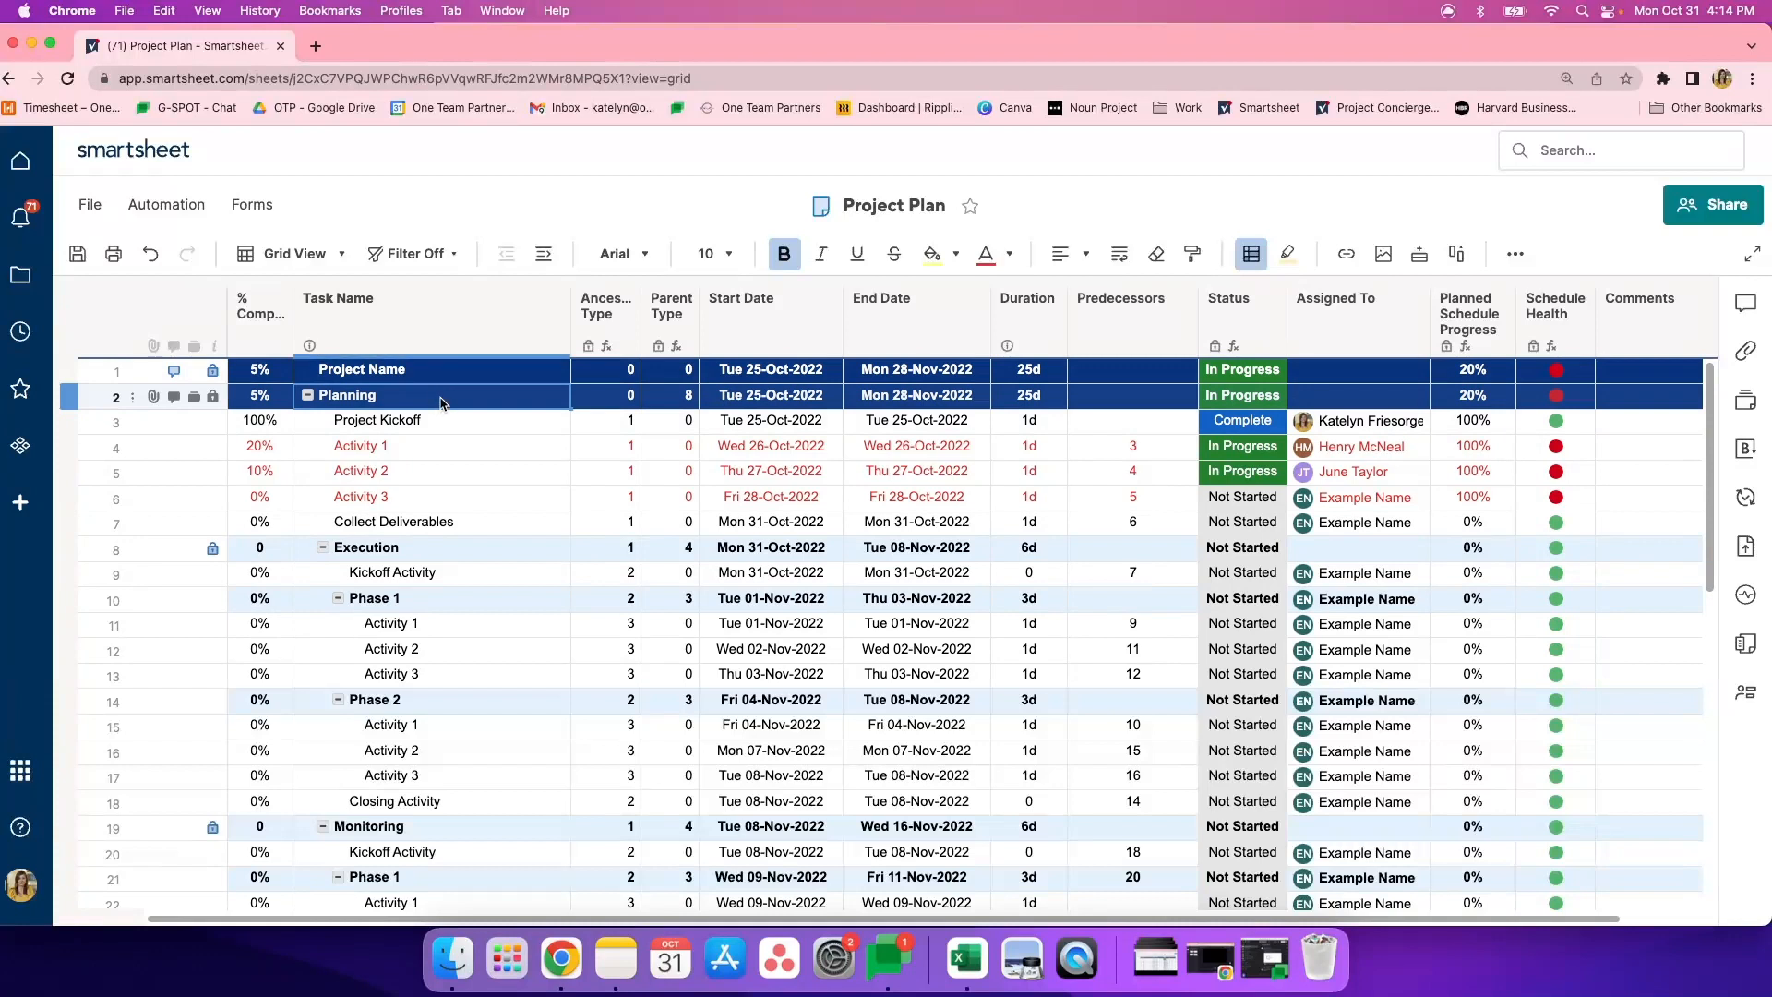
click(433, 374)
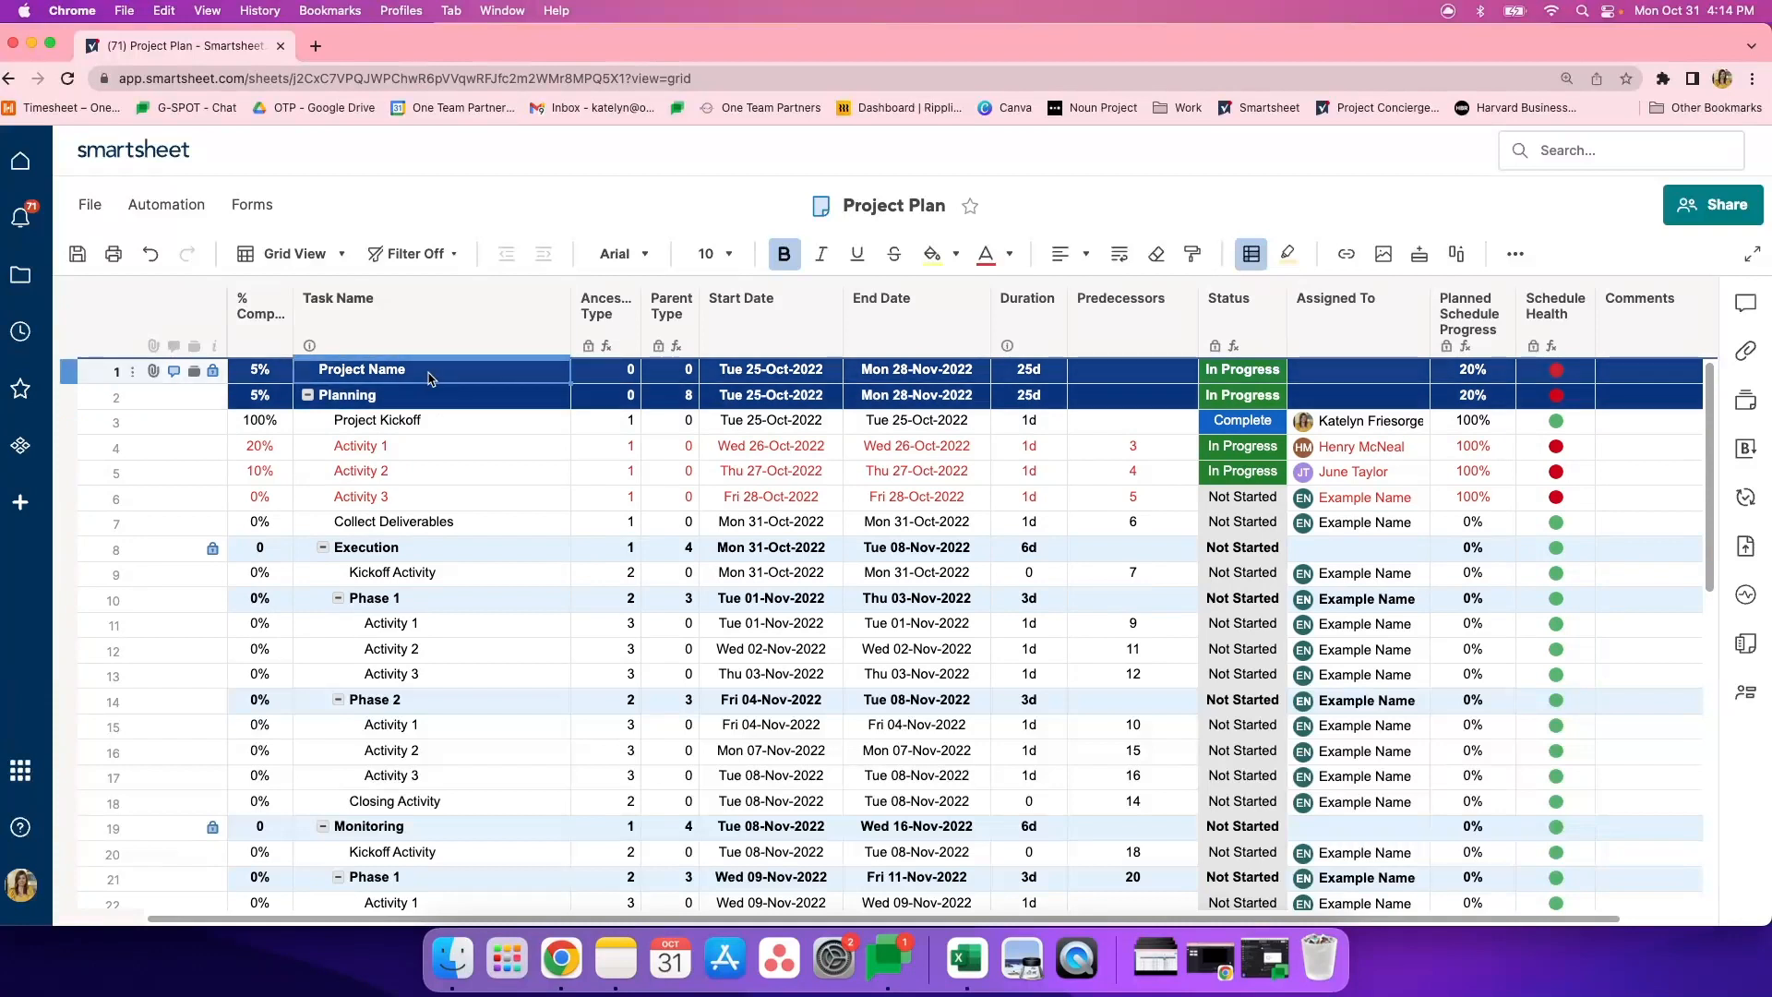
click(436, 396)
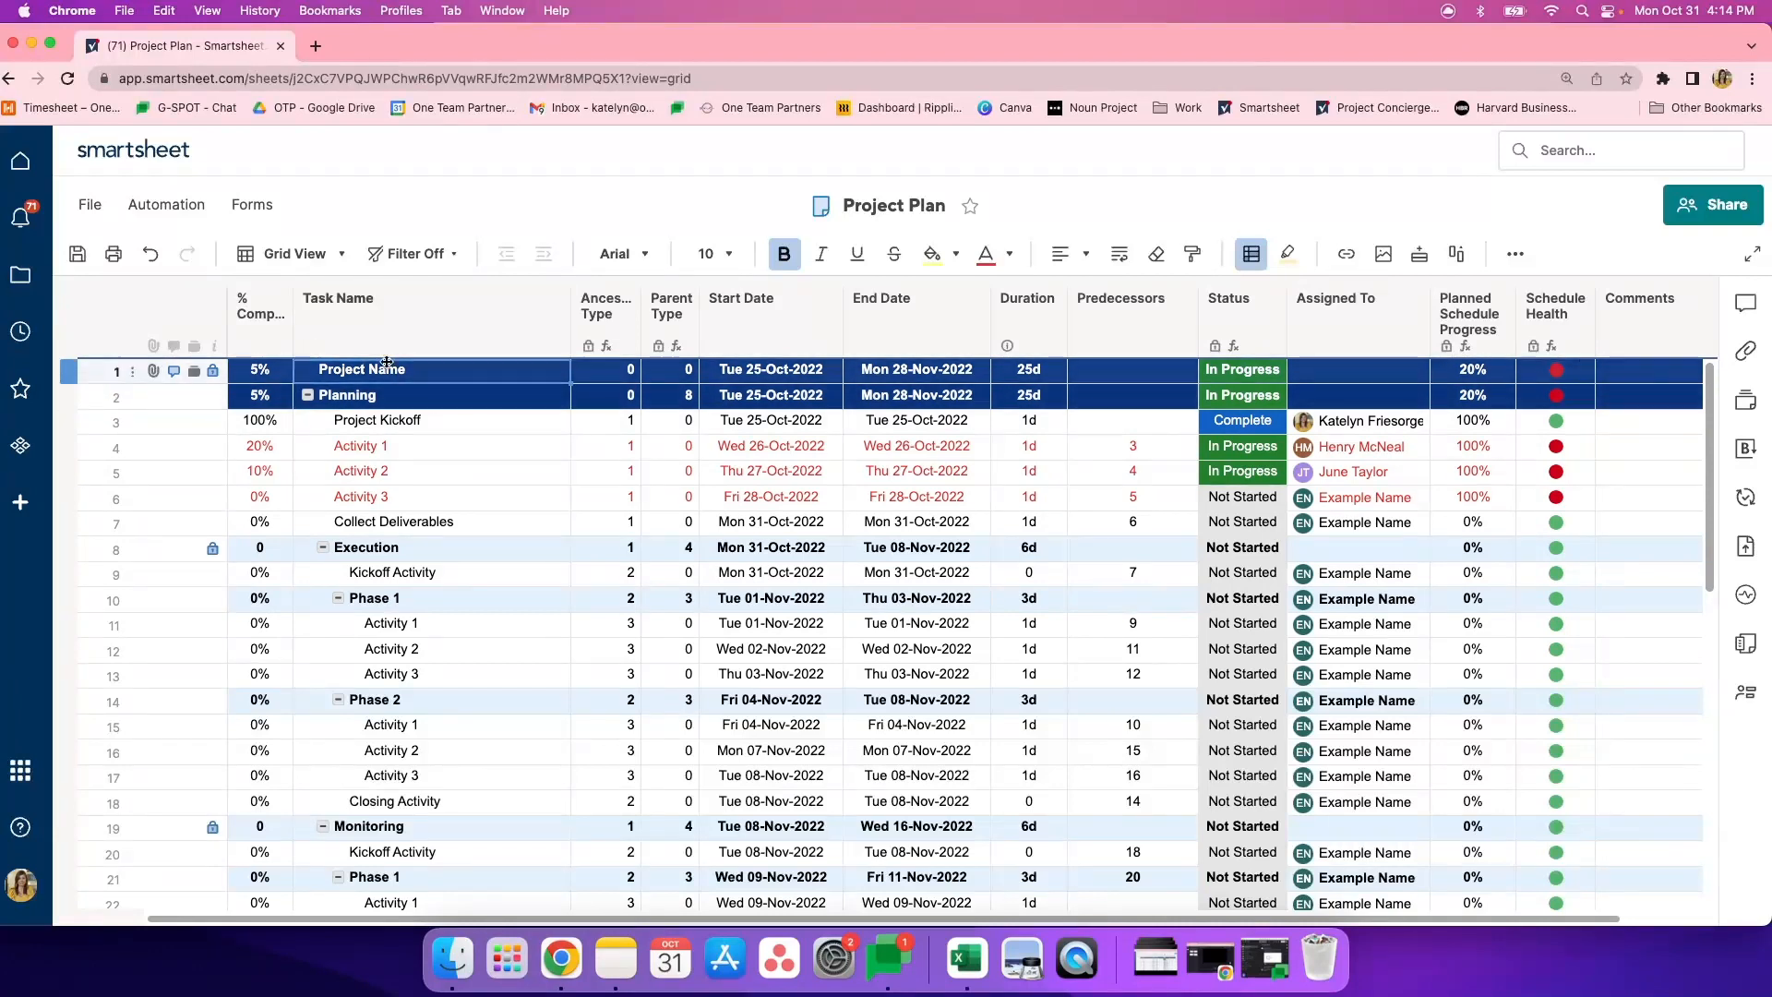
click(386, 398)
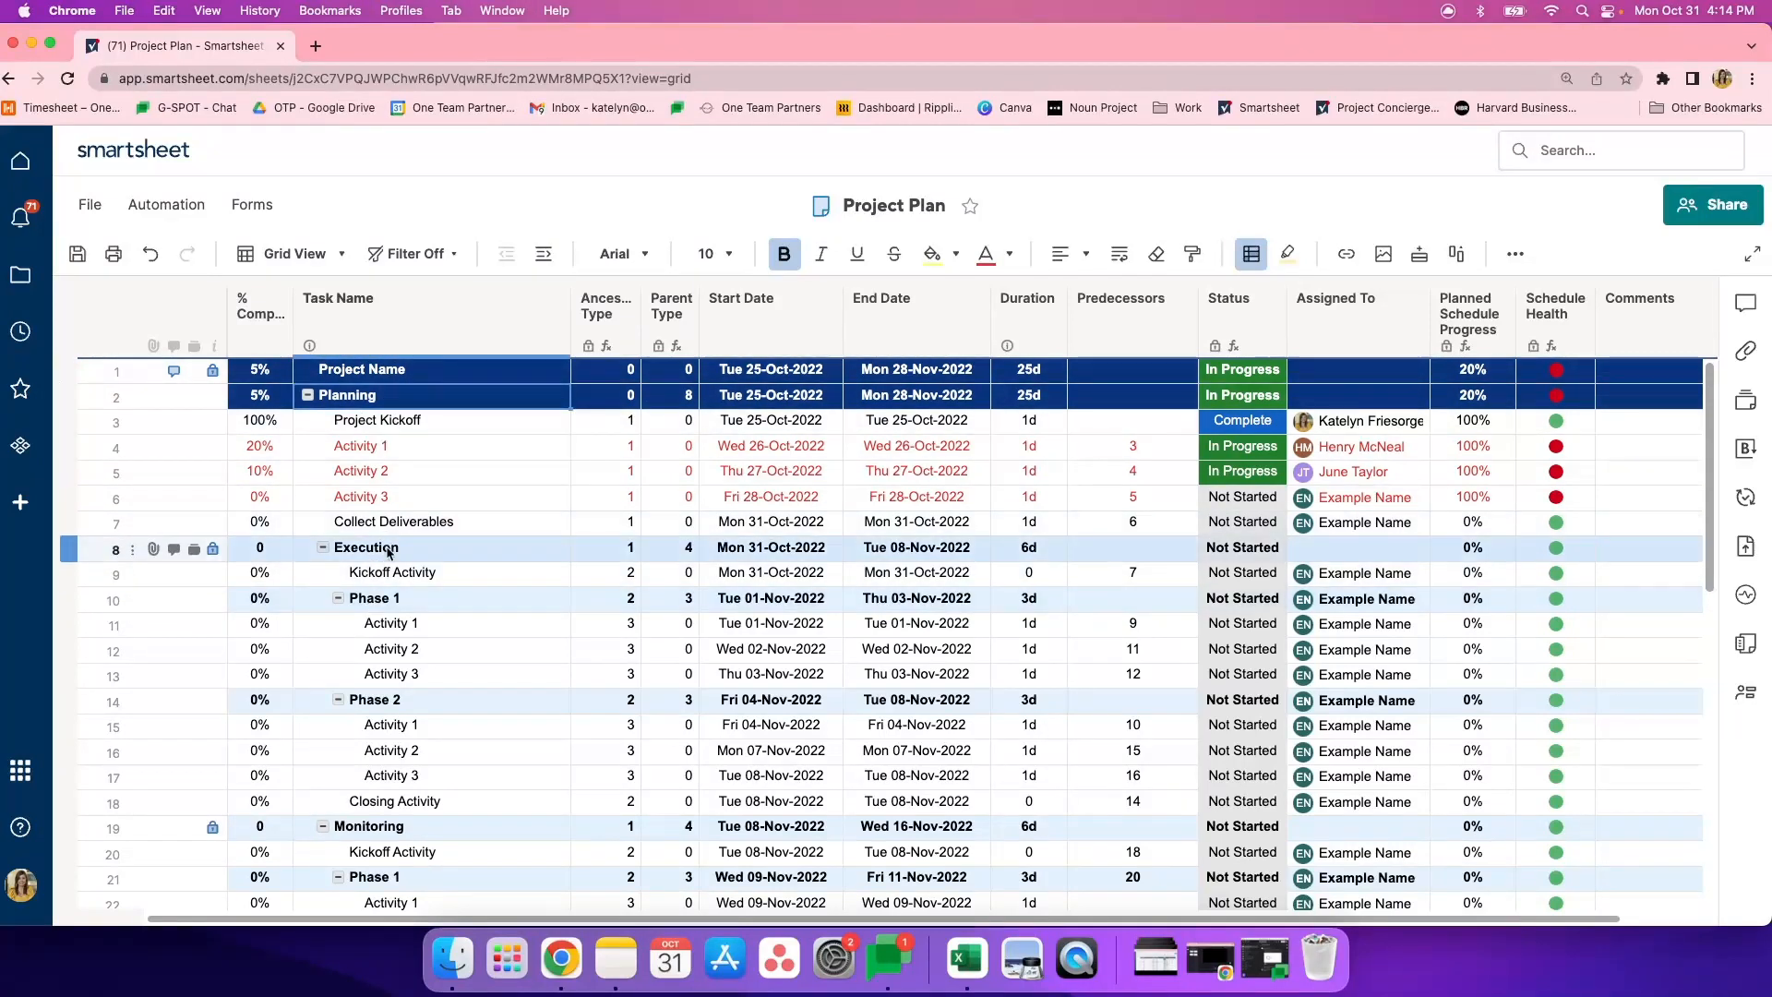
click(545, 255)
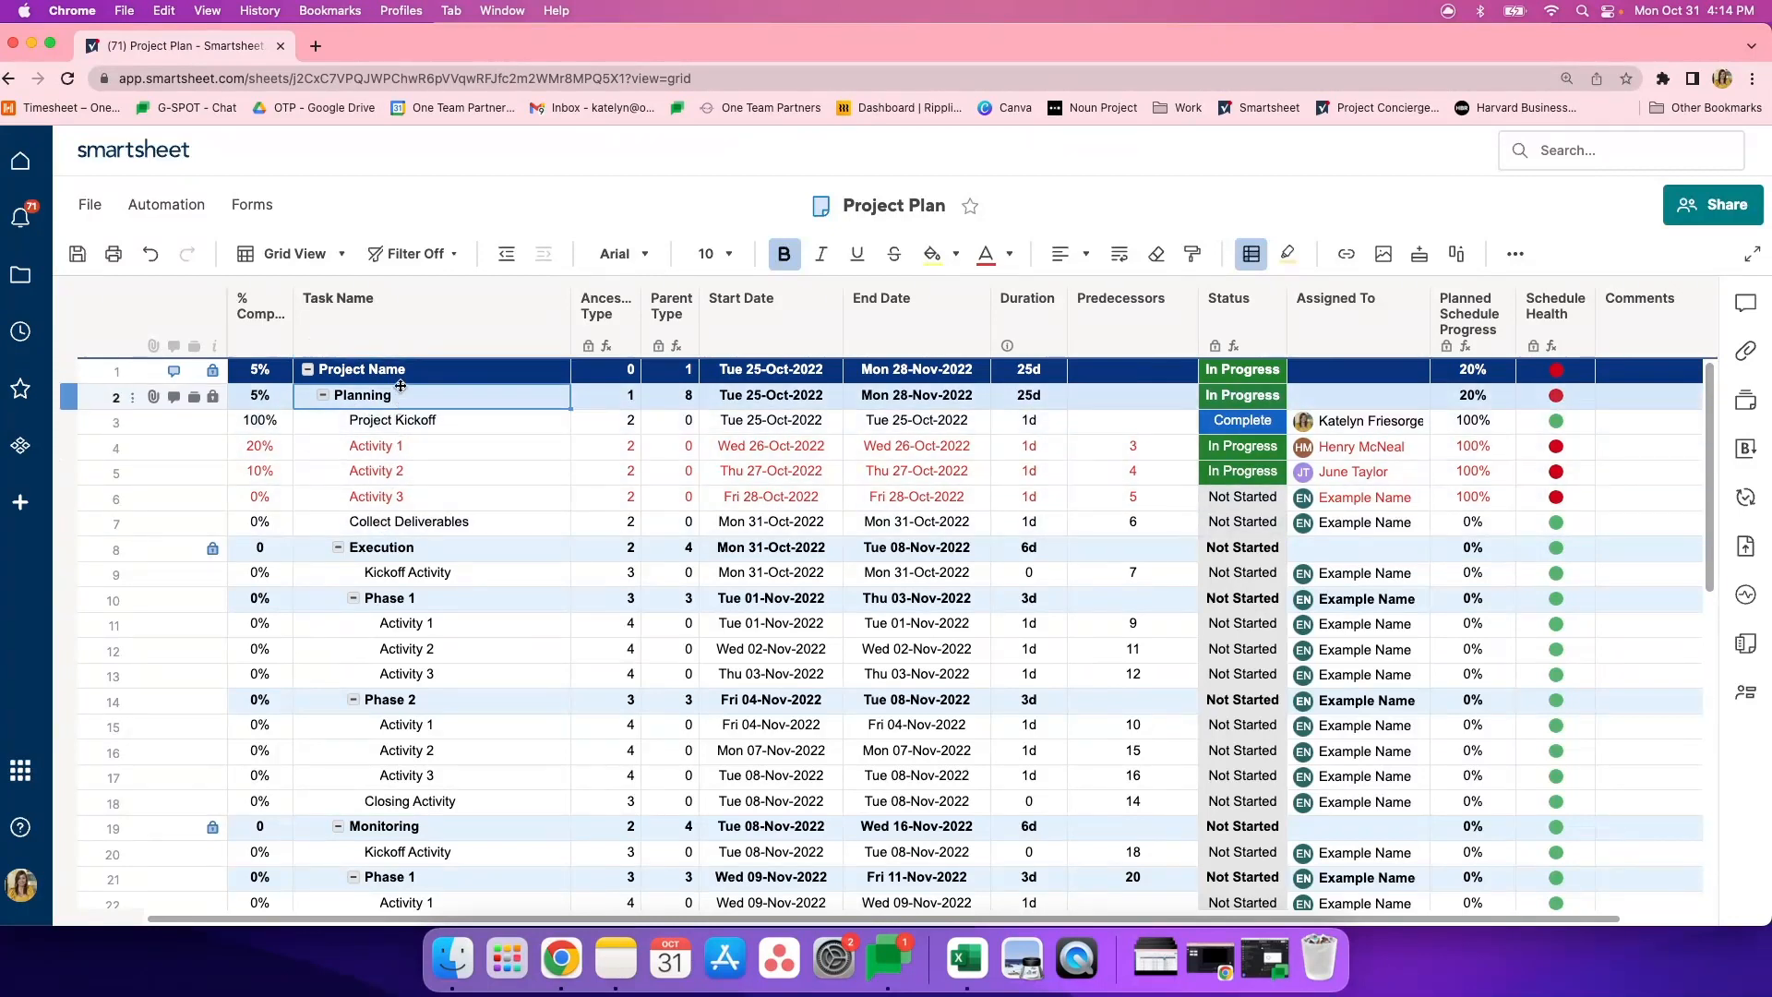
- Outdent the Execution row by two levels, and restore its original indentation
click(369, 544)
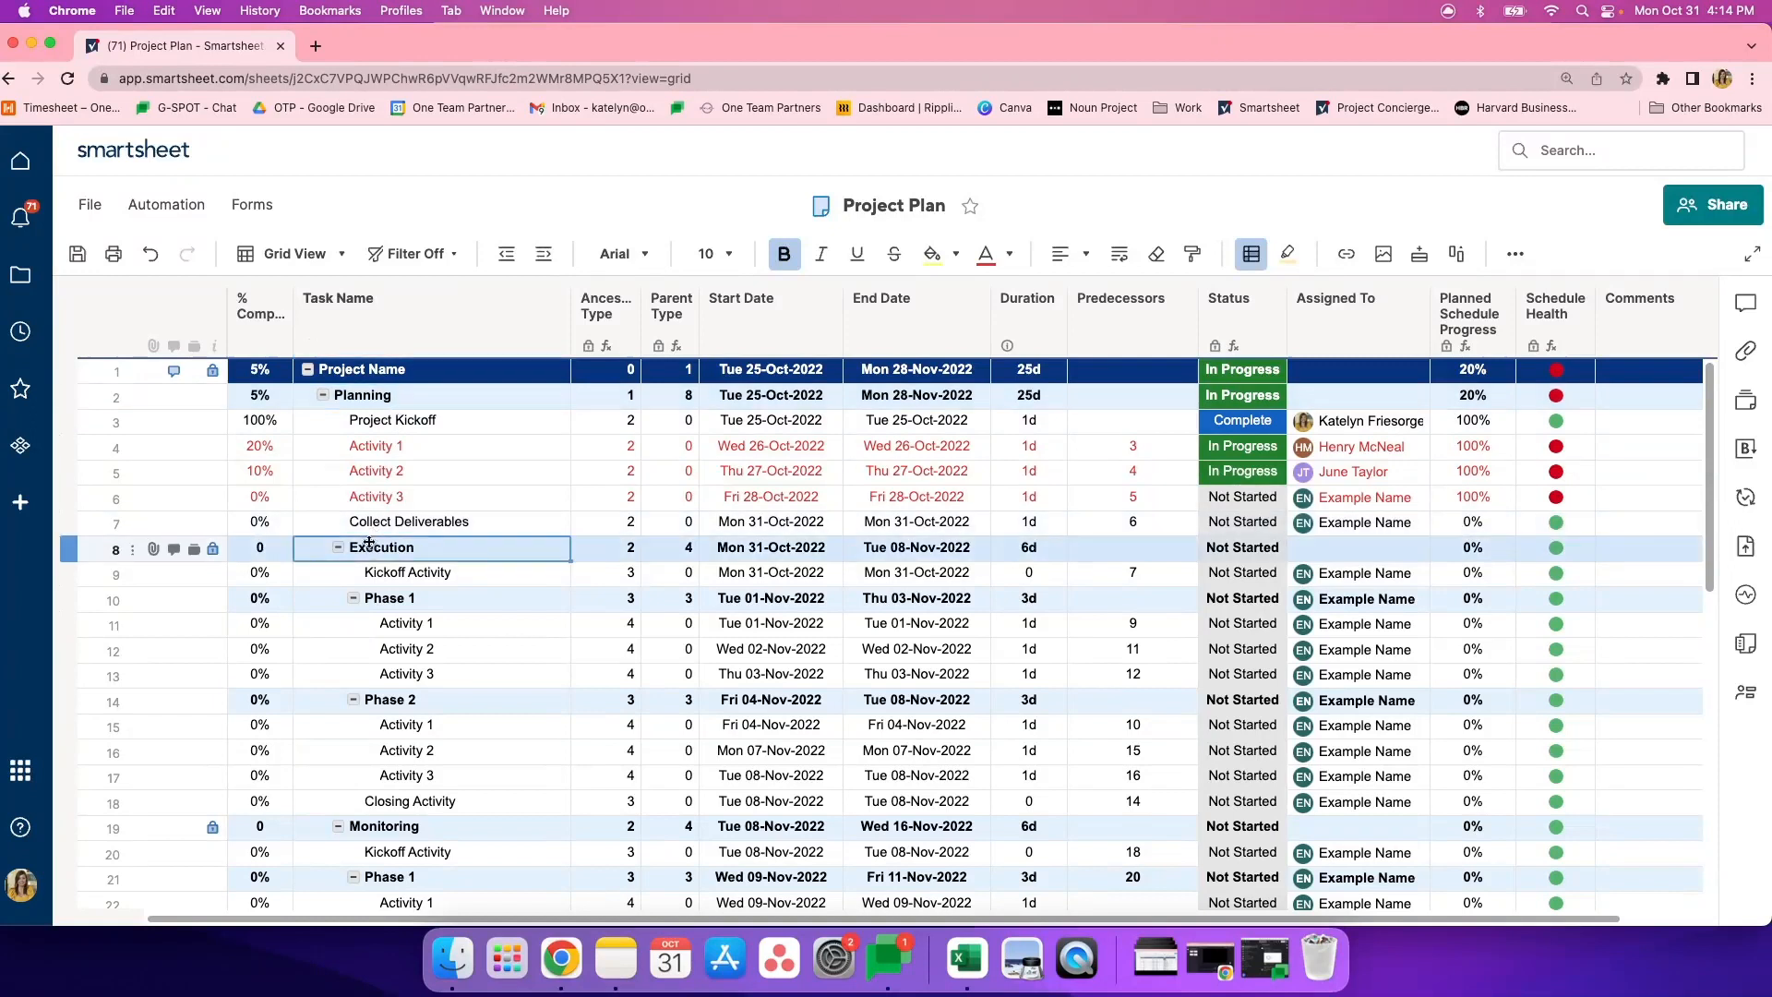
click(506, 255)
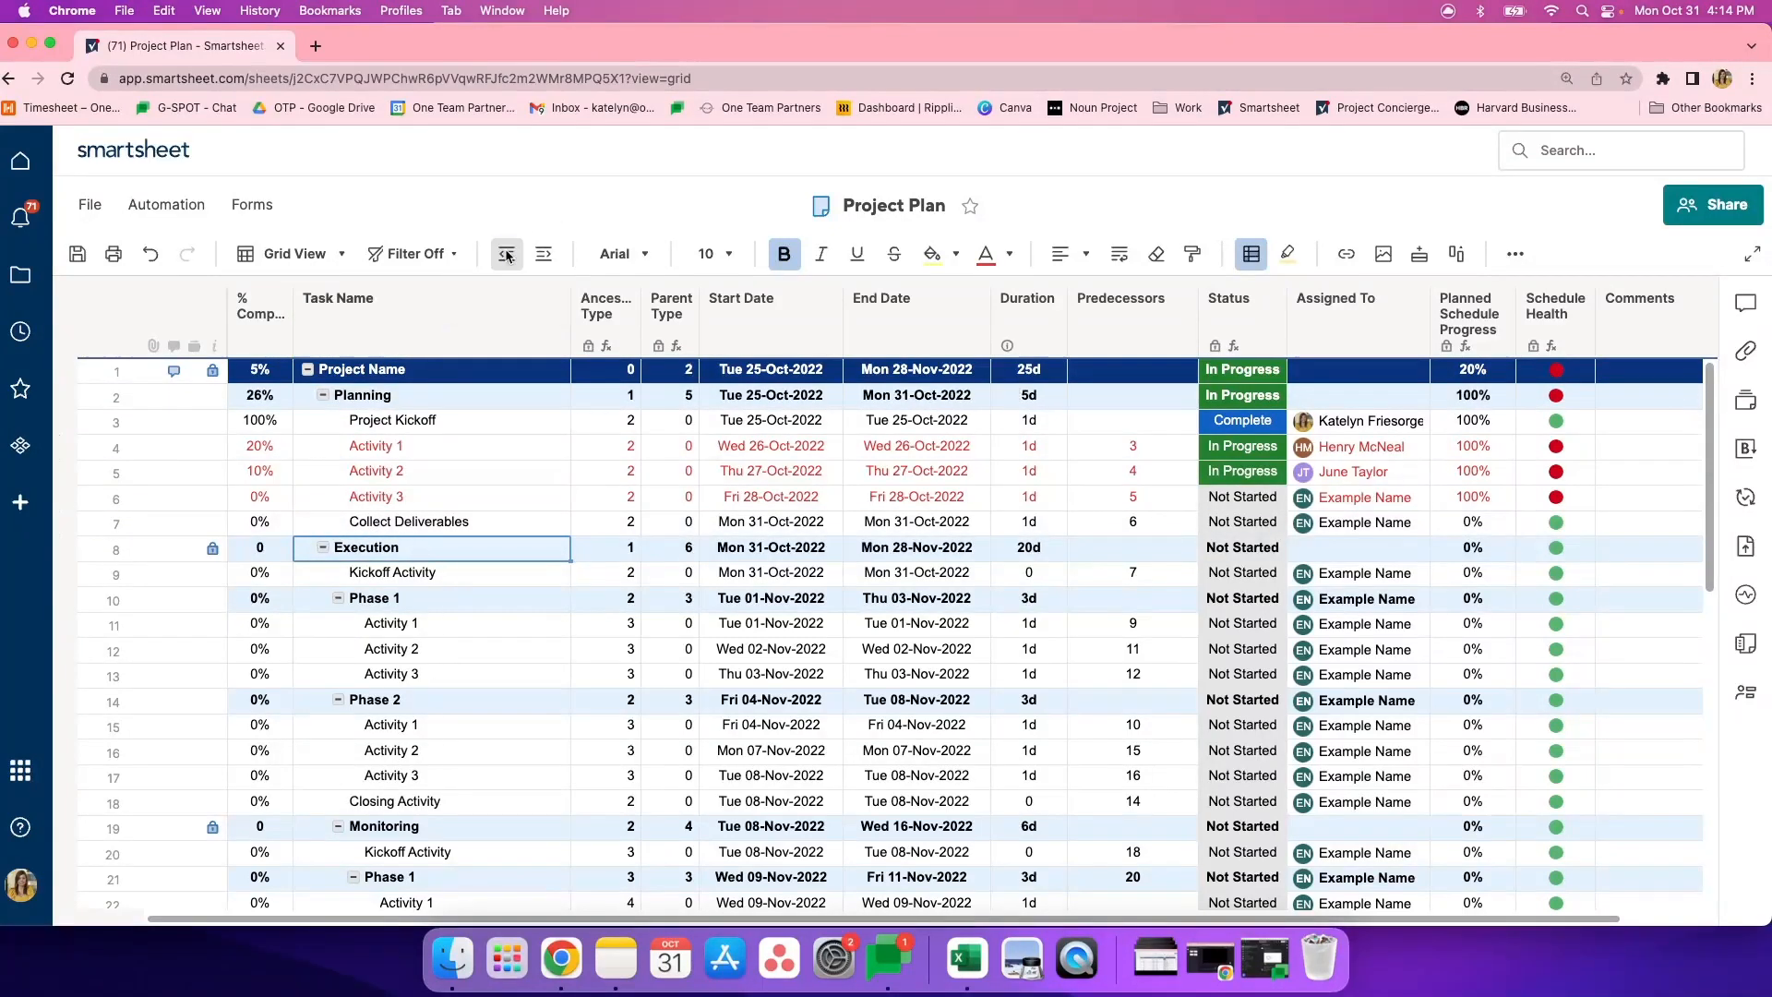
click(507, 255)
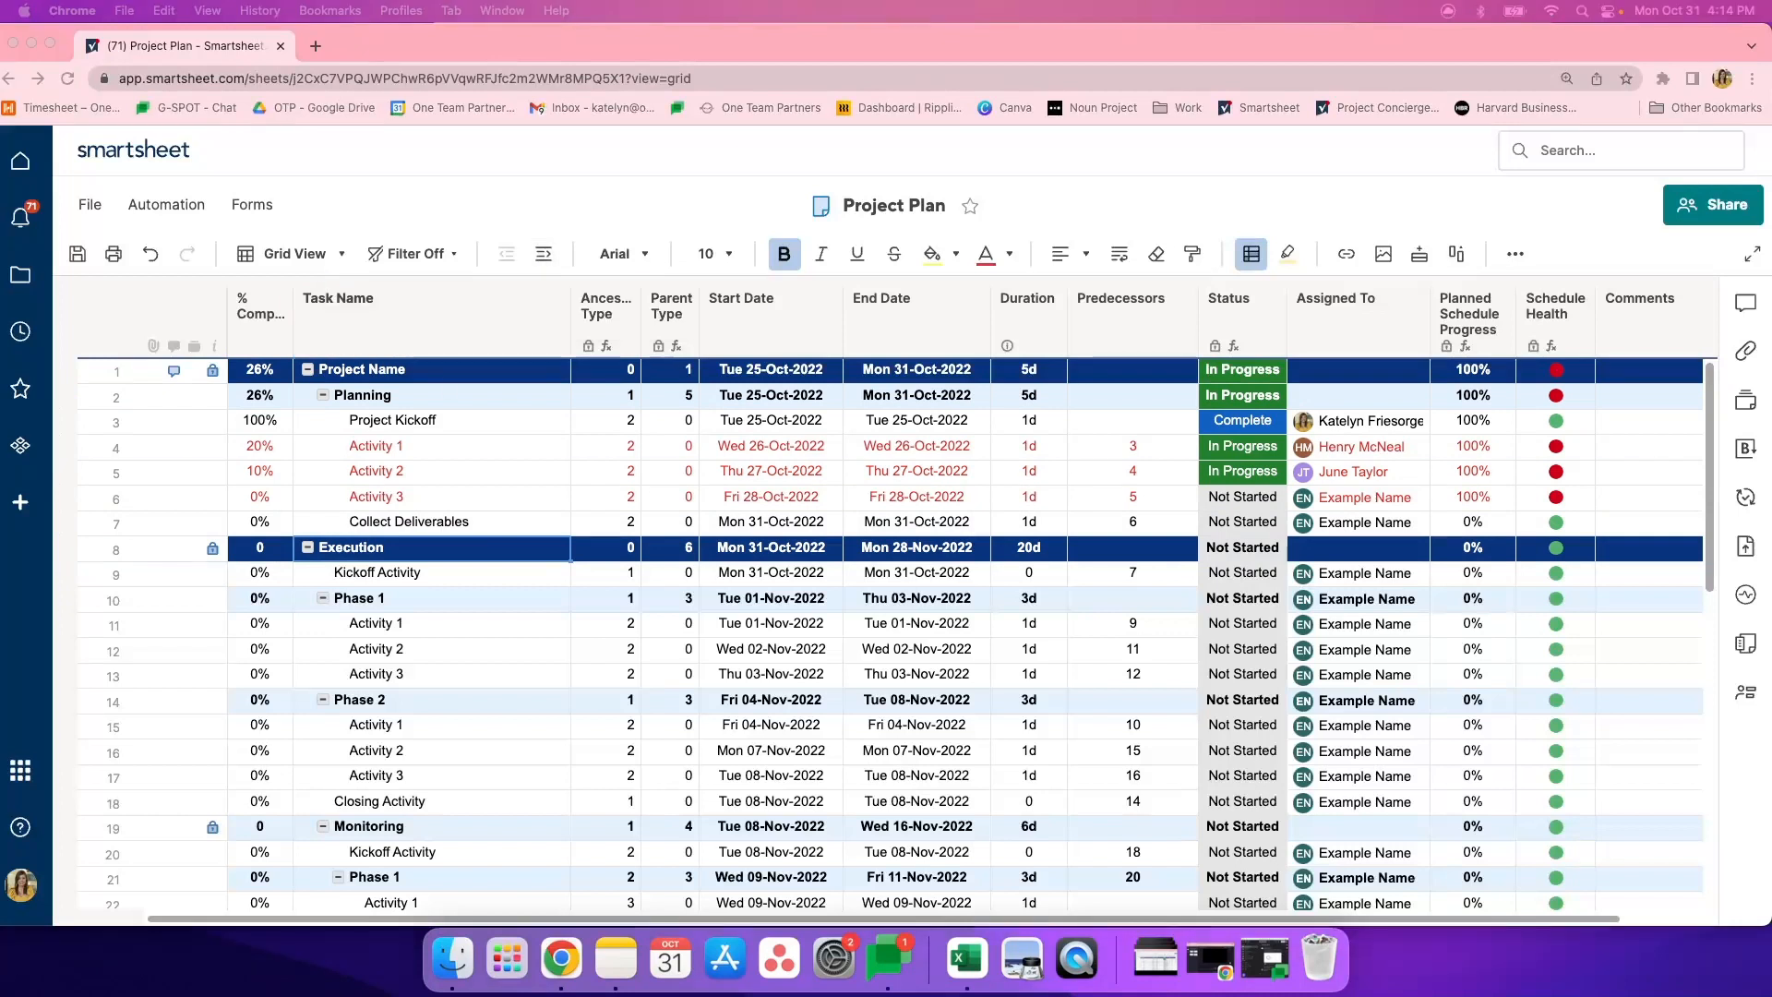
click(543, 253)
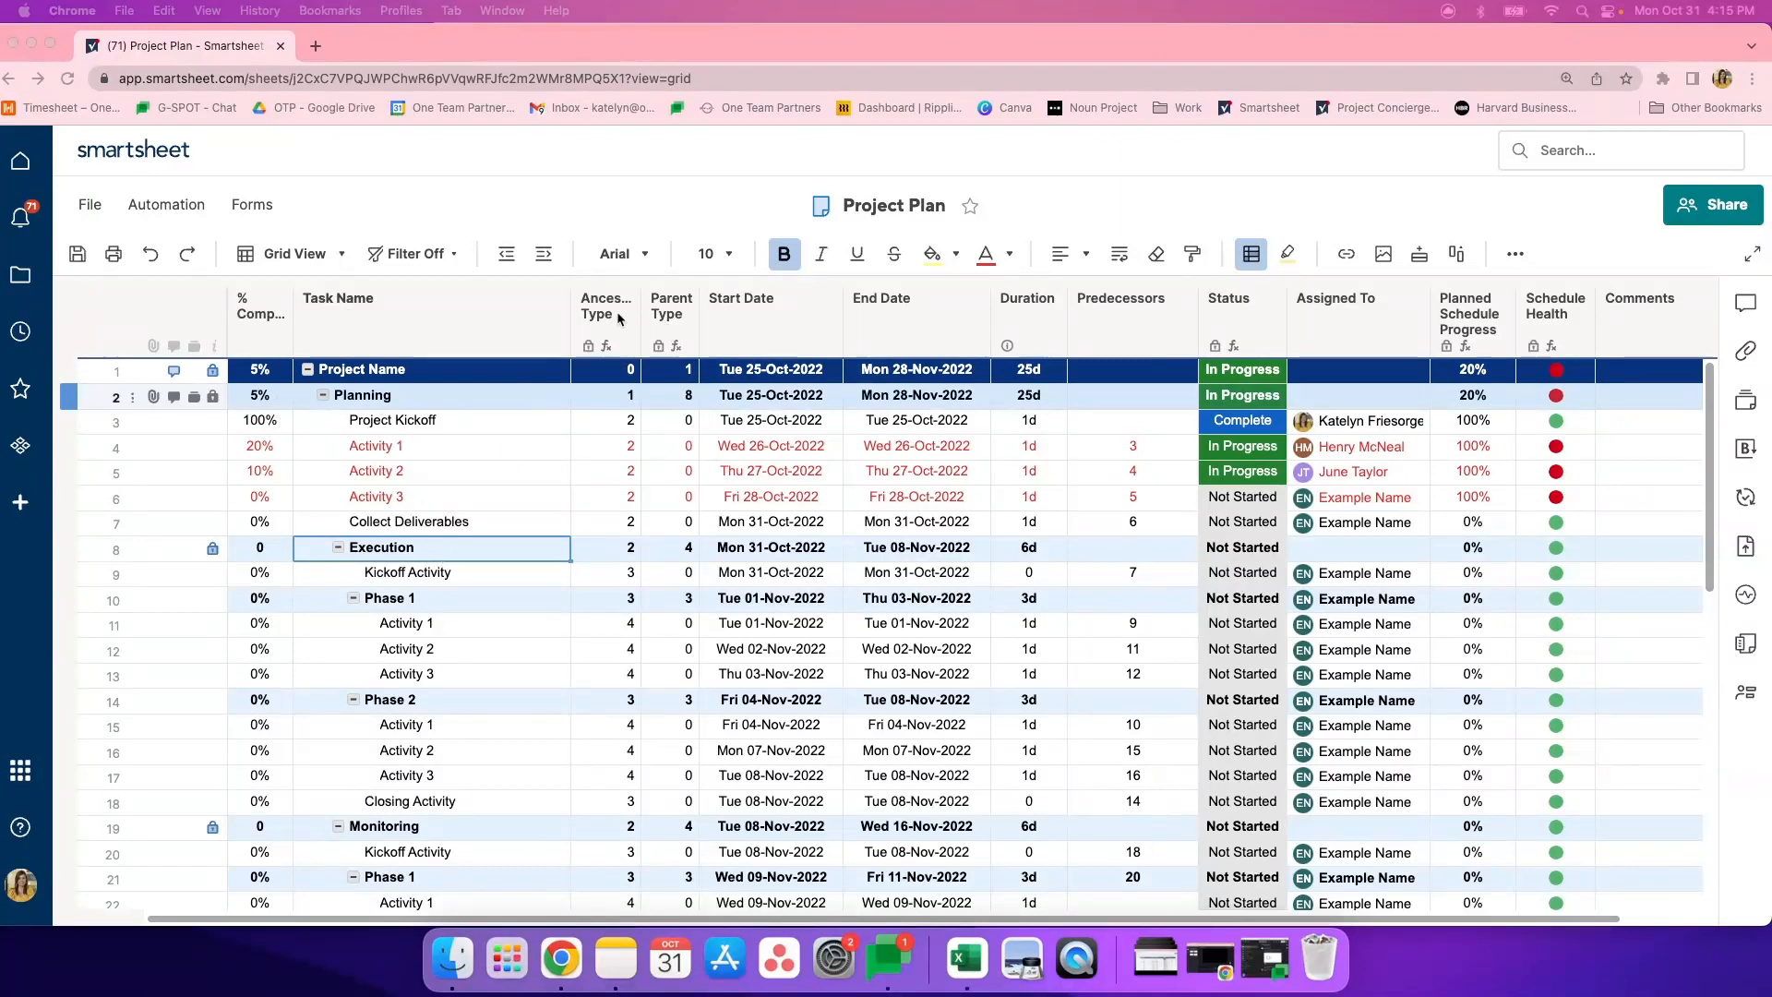
- Examine the Parent Type, Task Name and Start Date columns, including the start date in the Planning row
click(665, 314)
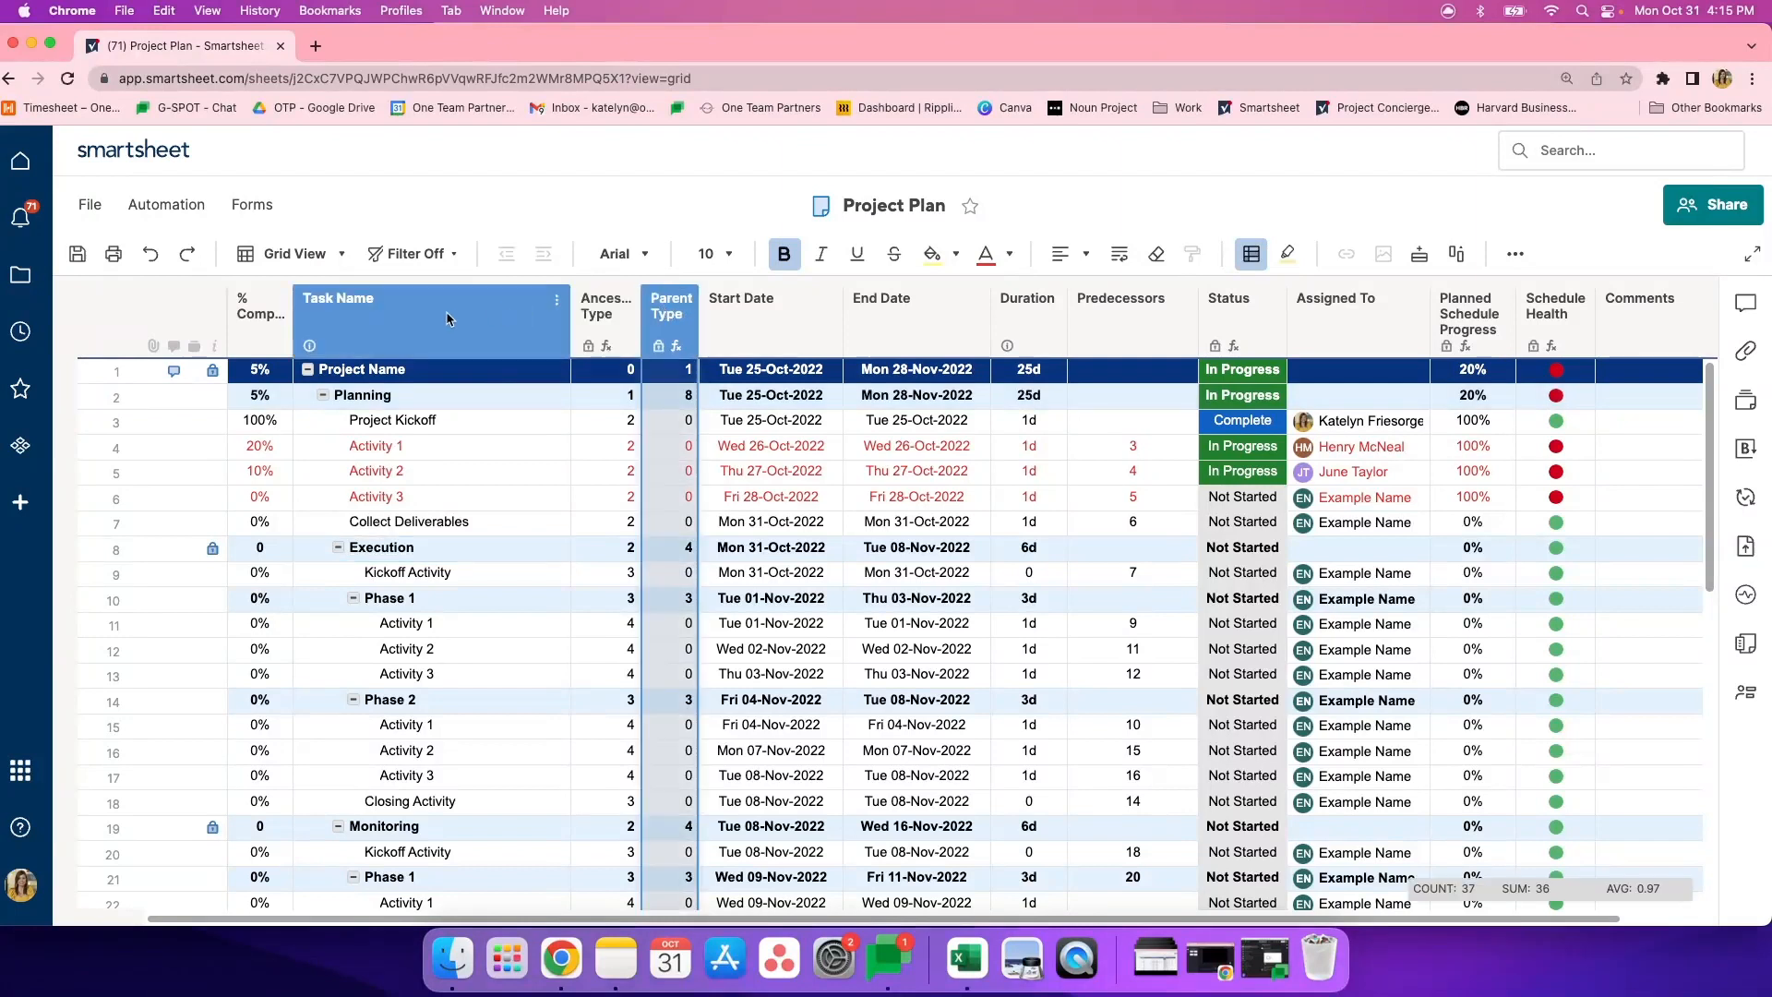
click(447, 318)
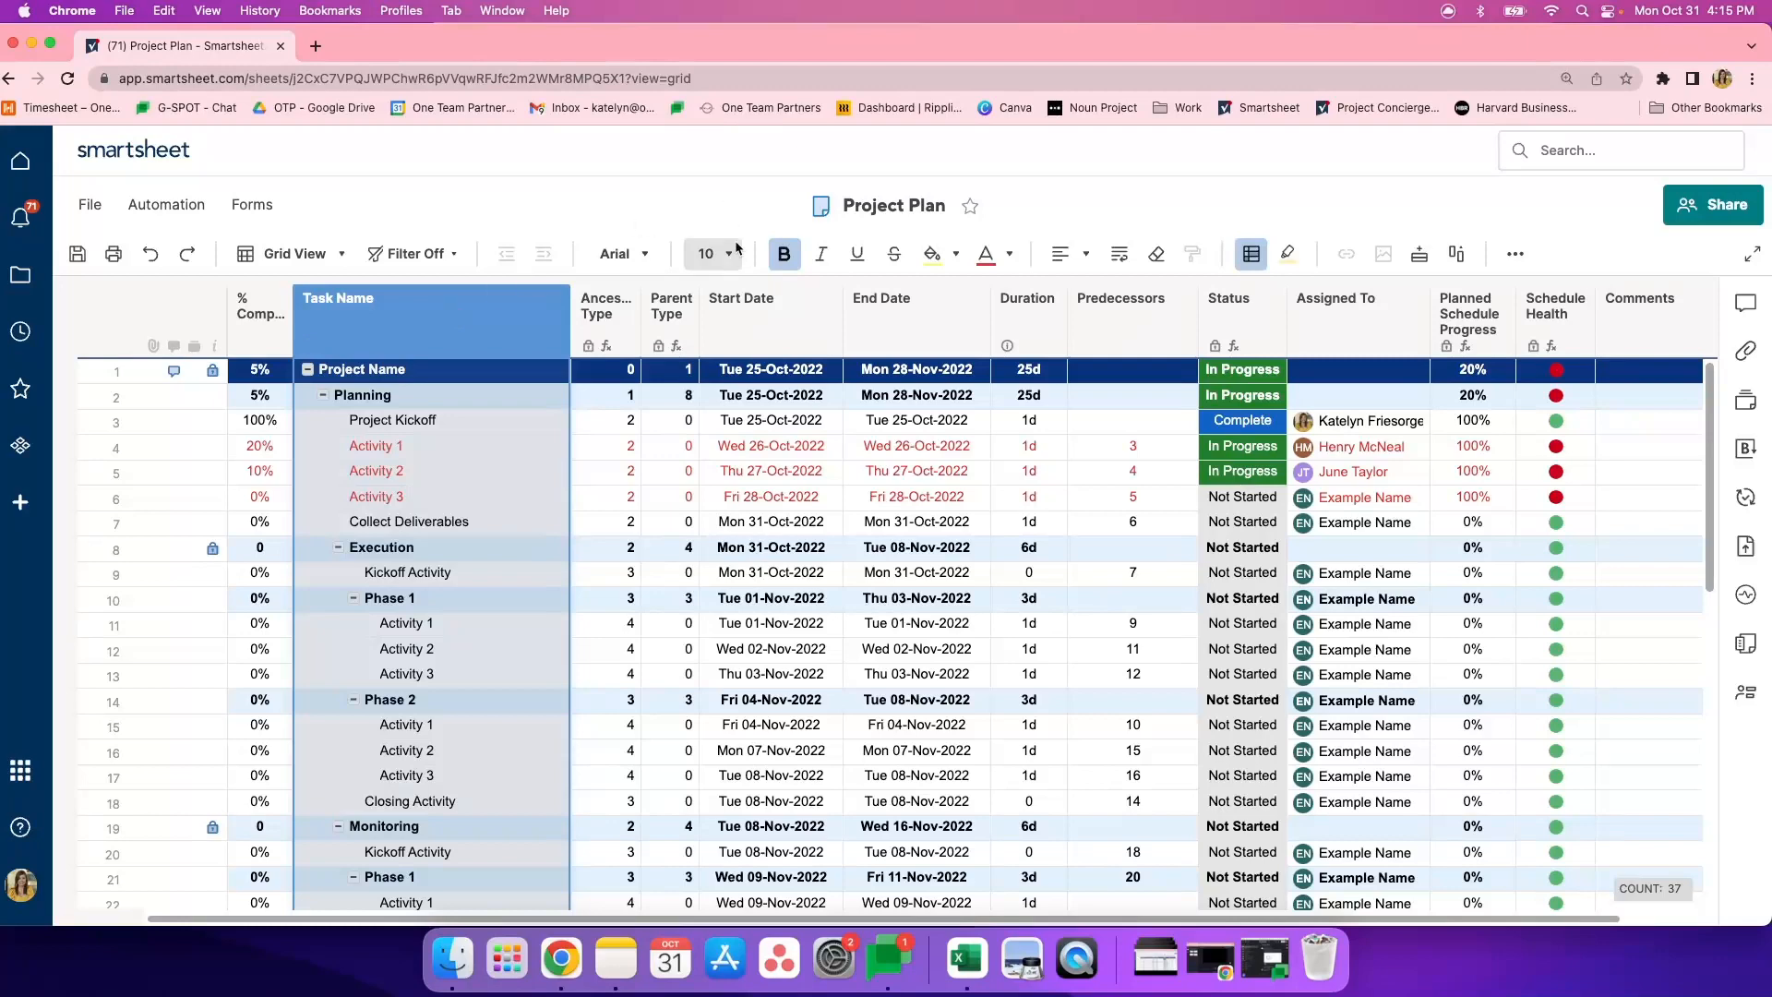
click(773, 304)
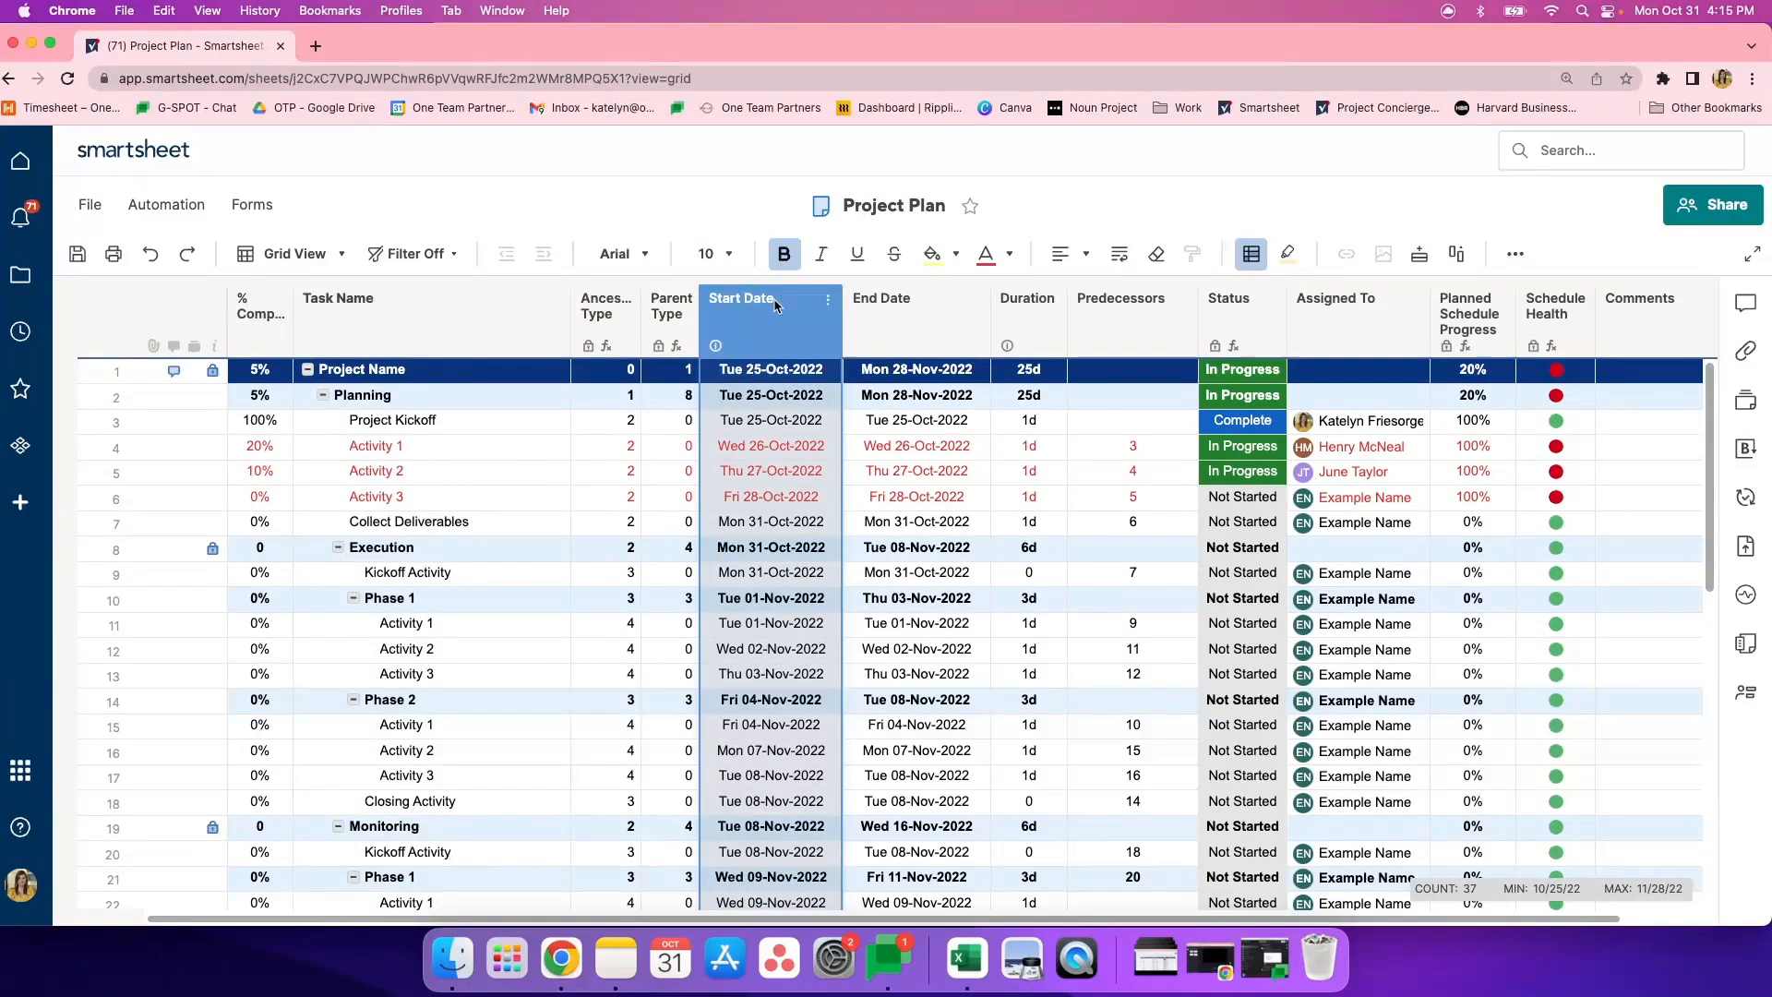
click(785, 397)
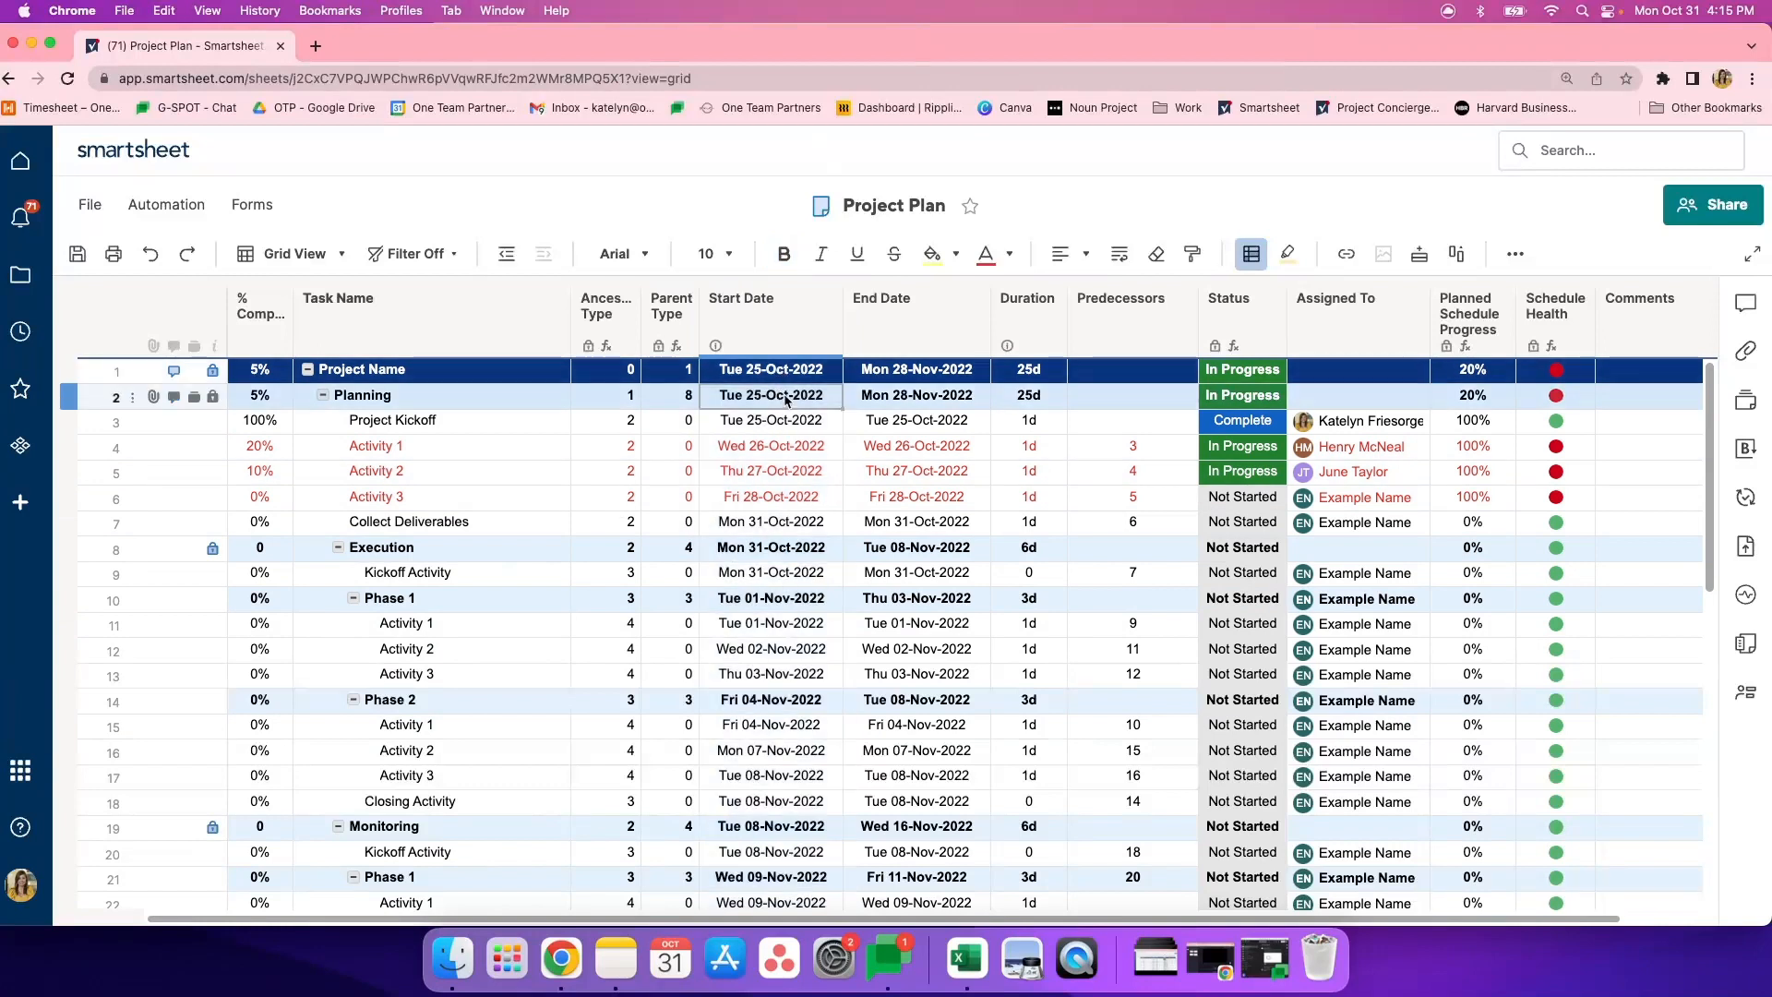
- Pick October 25, 2022 from the calendar as the Project Kickoff start date, and open the date for text editing
click(795, 421)
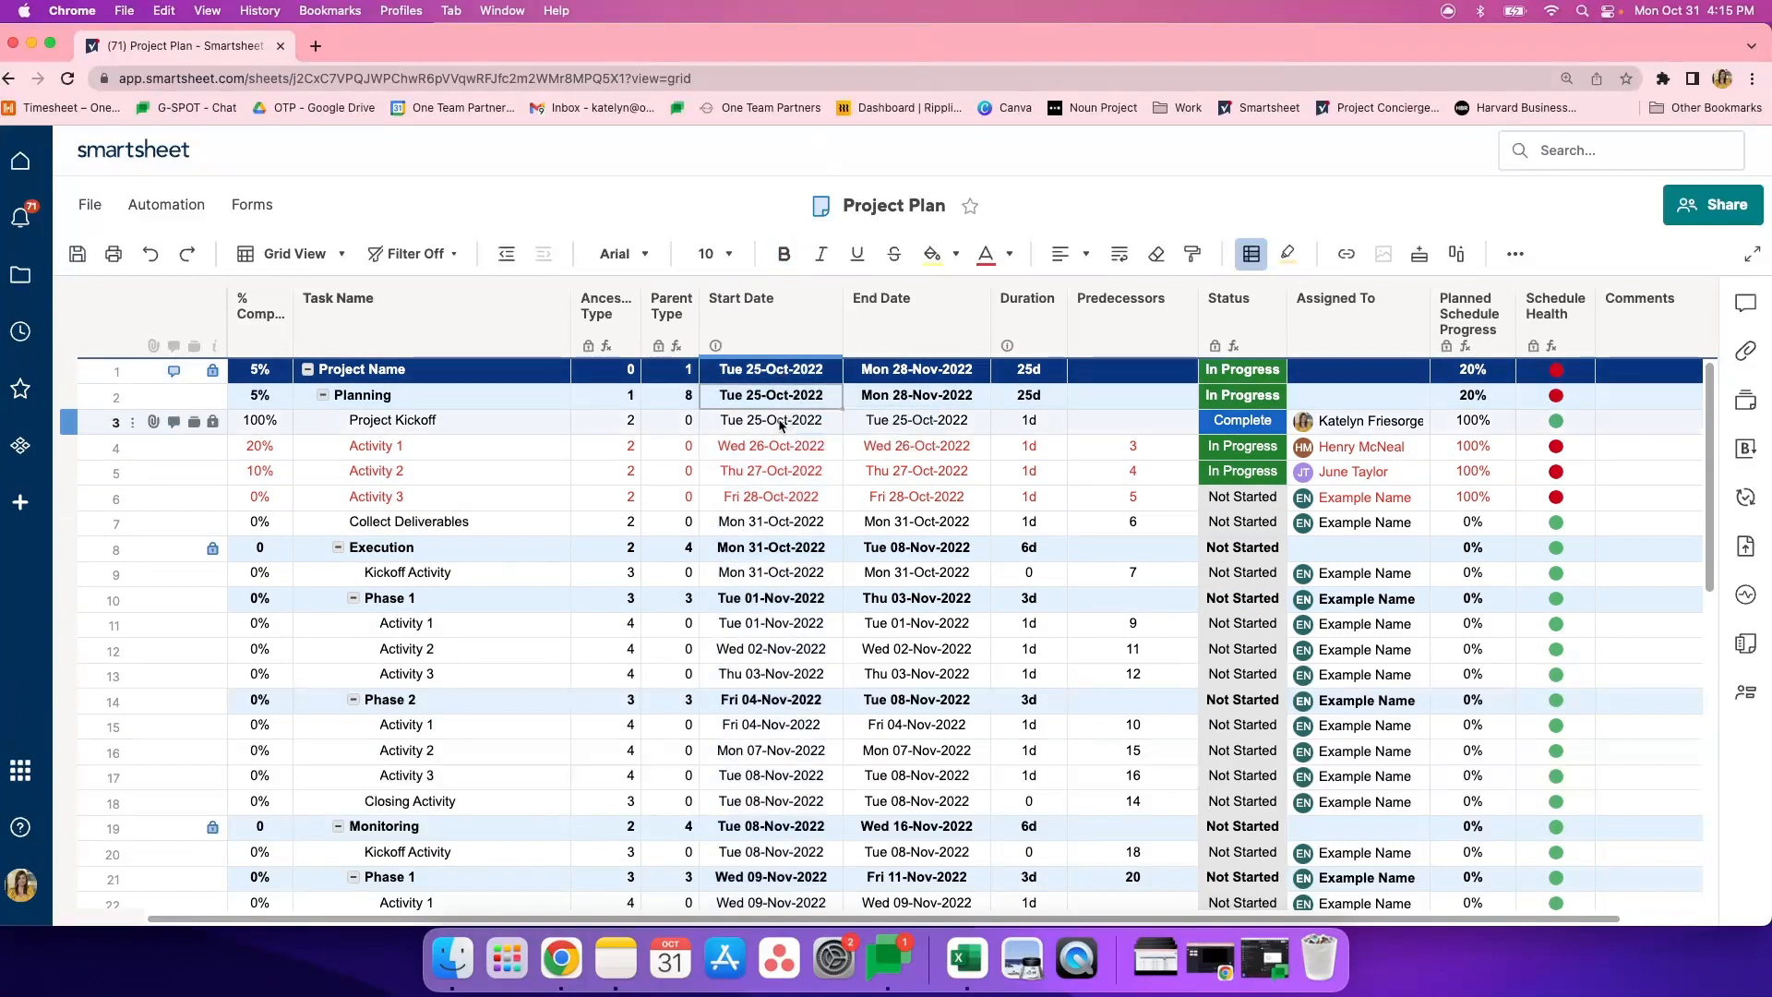
click(830, 423)
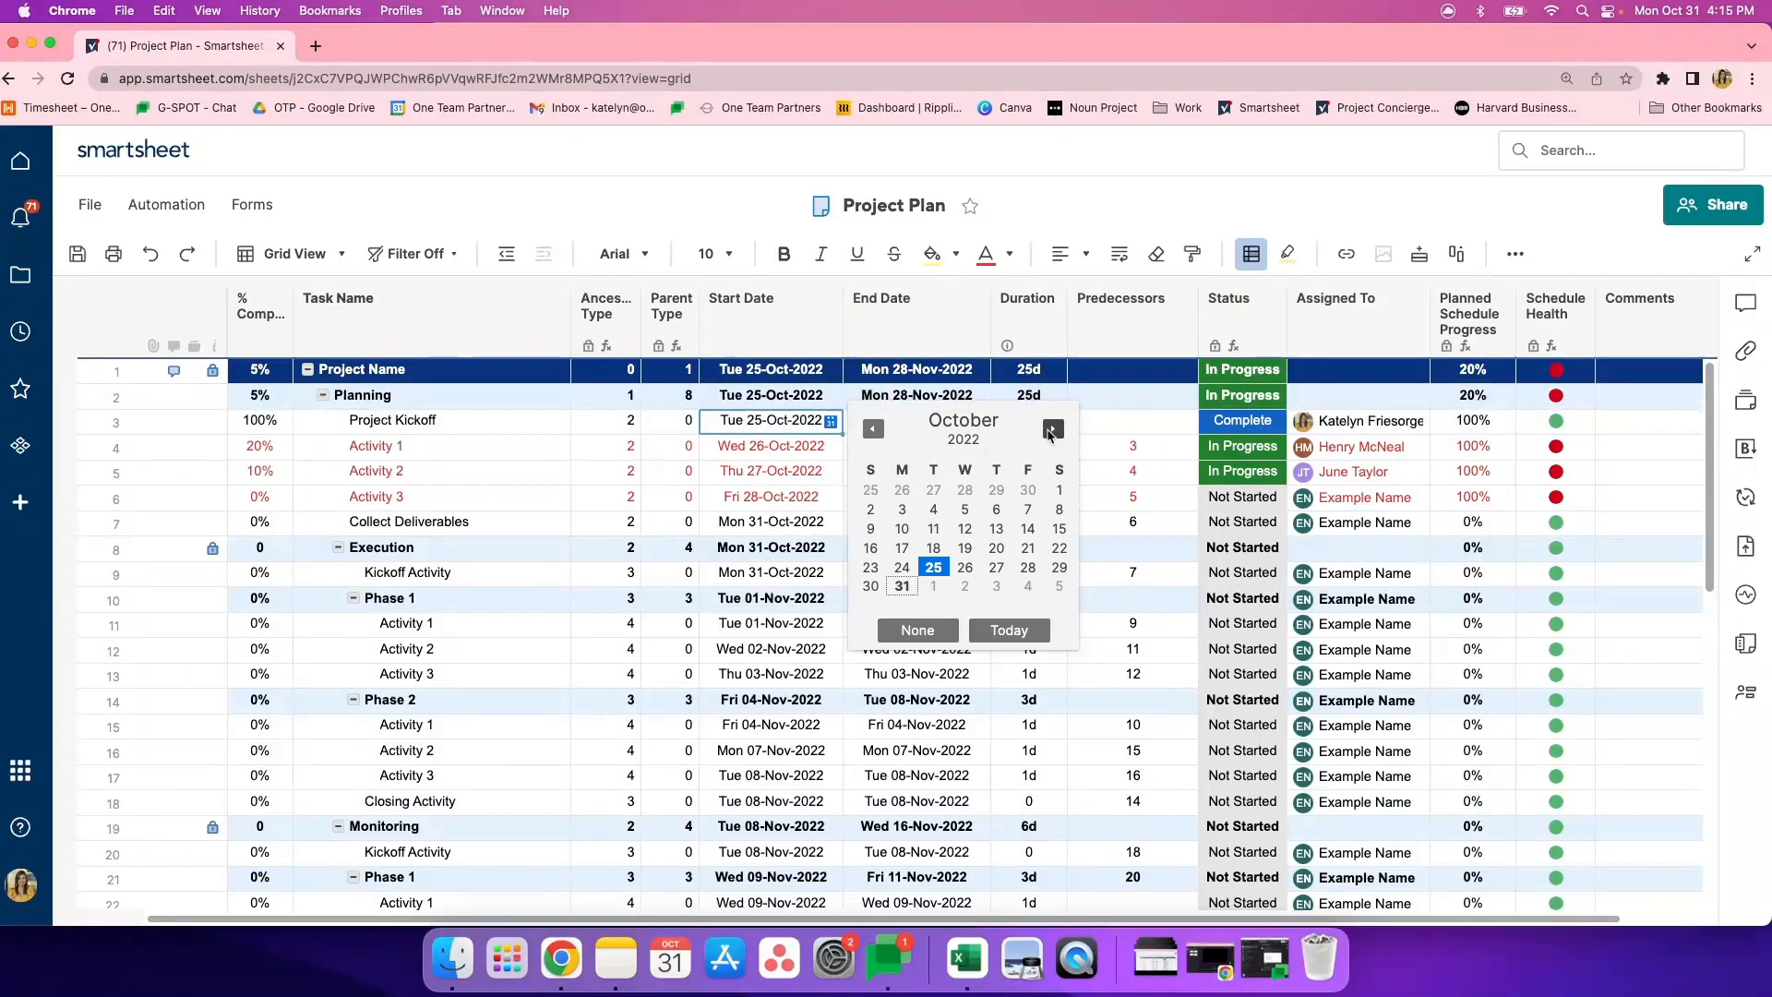
click(928, 567)
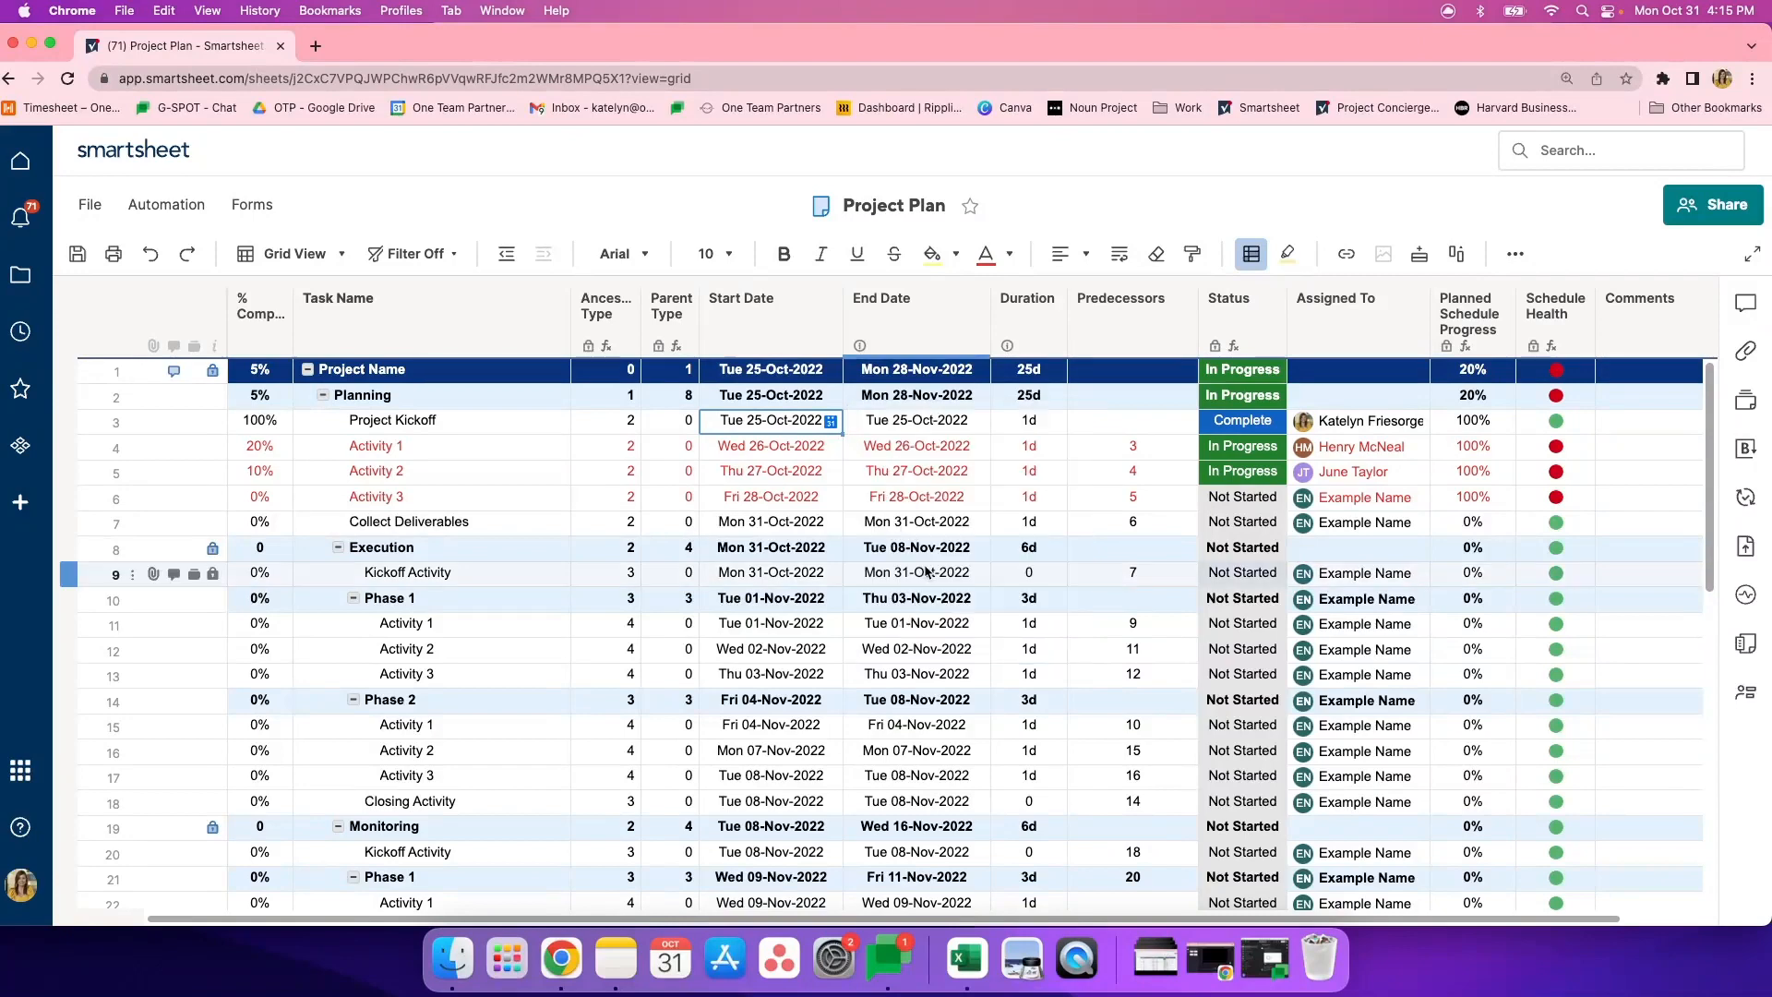
click(813, 418)
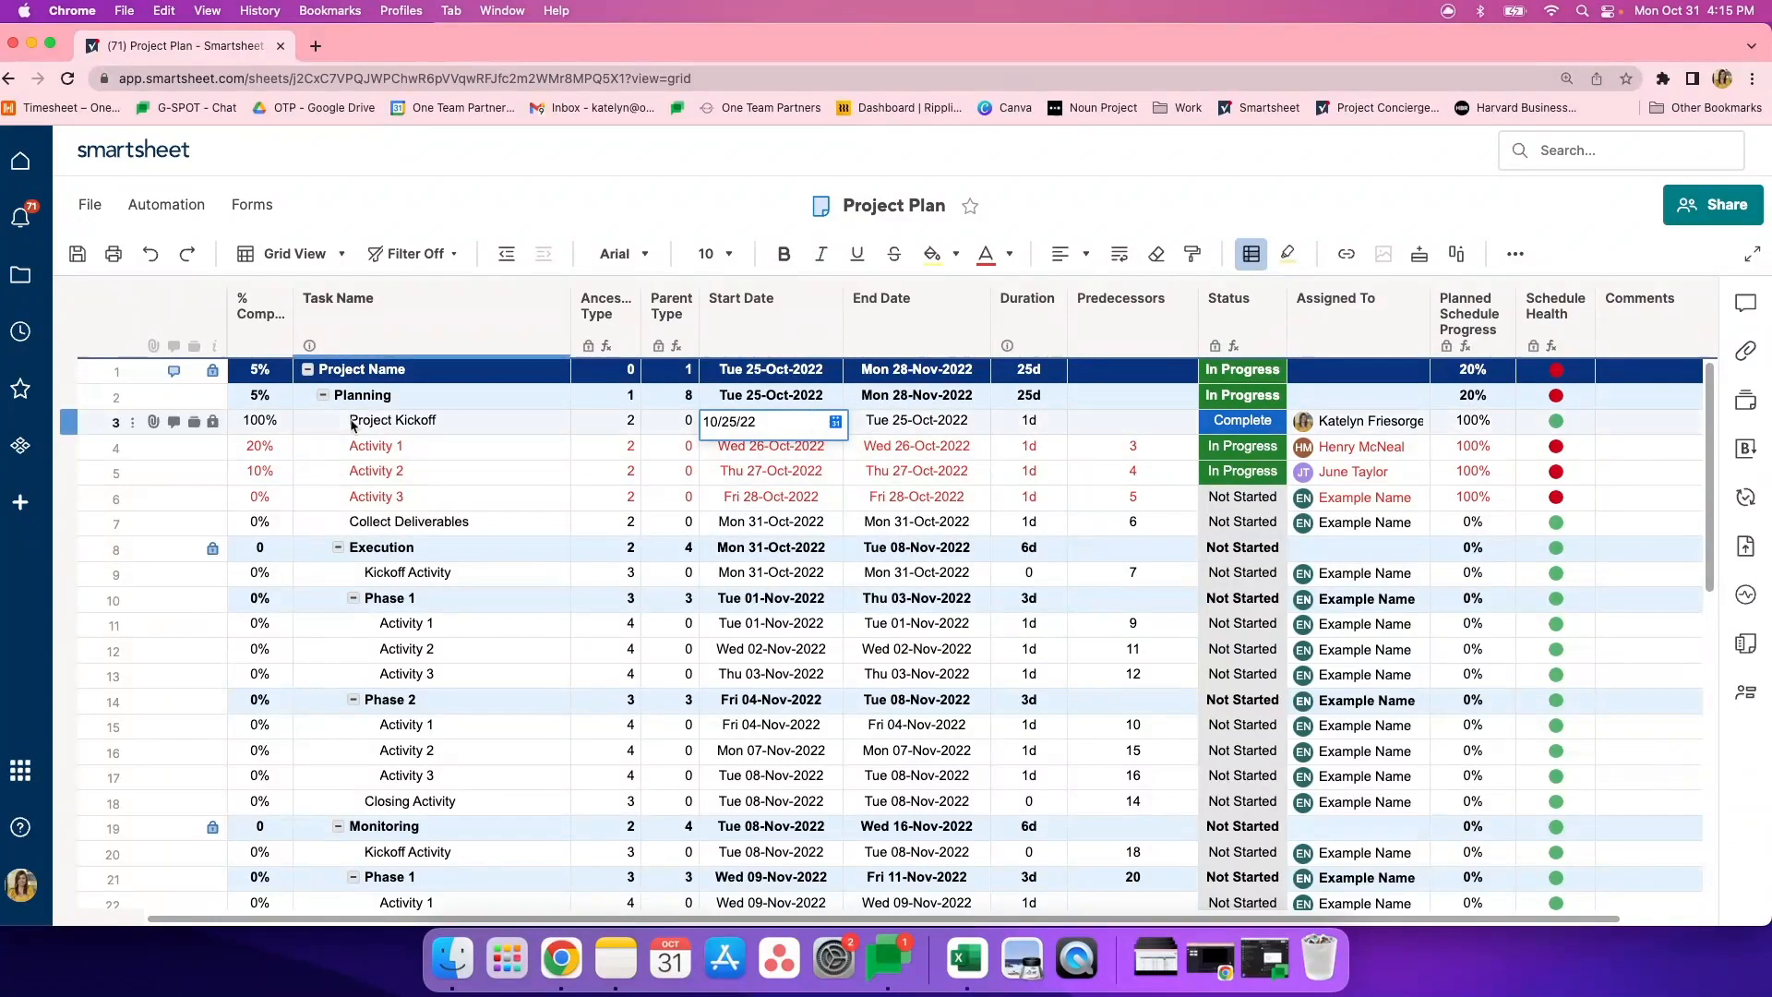
- Examine the End Date and Duration columns, including the calendar for the Project Kickoff end date
click(896, 349)
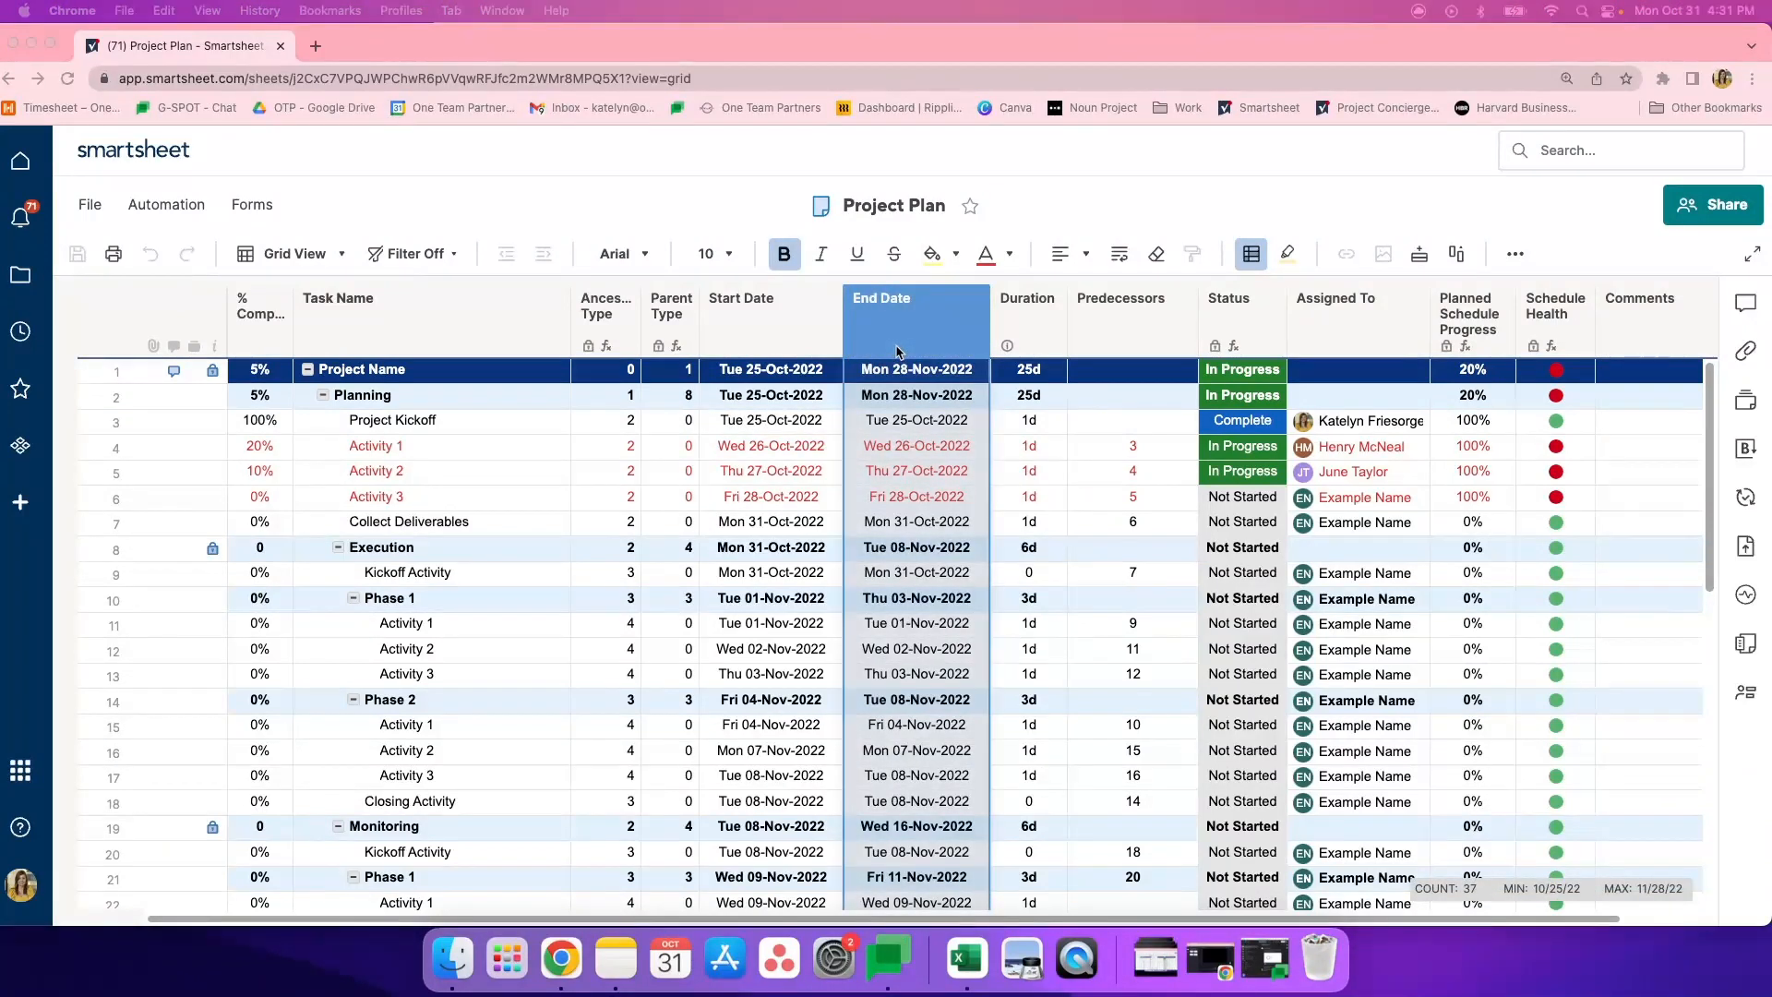
click(918, 430)
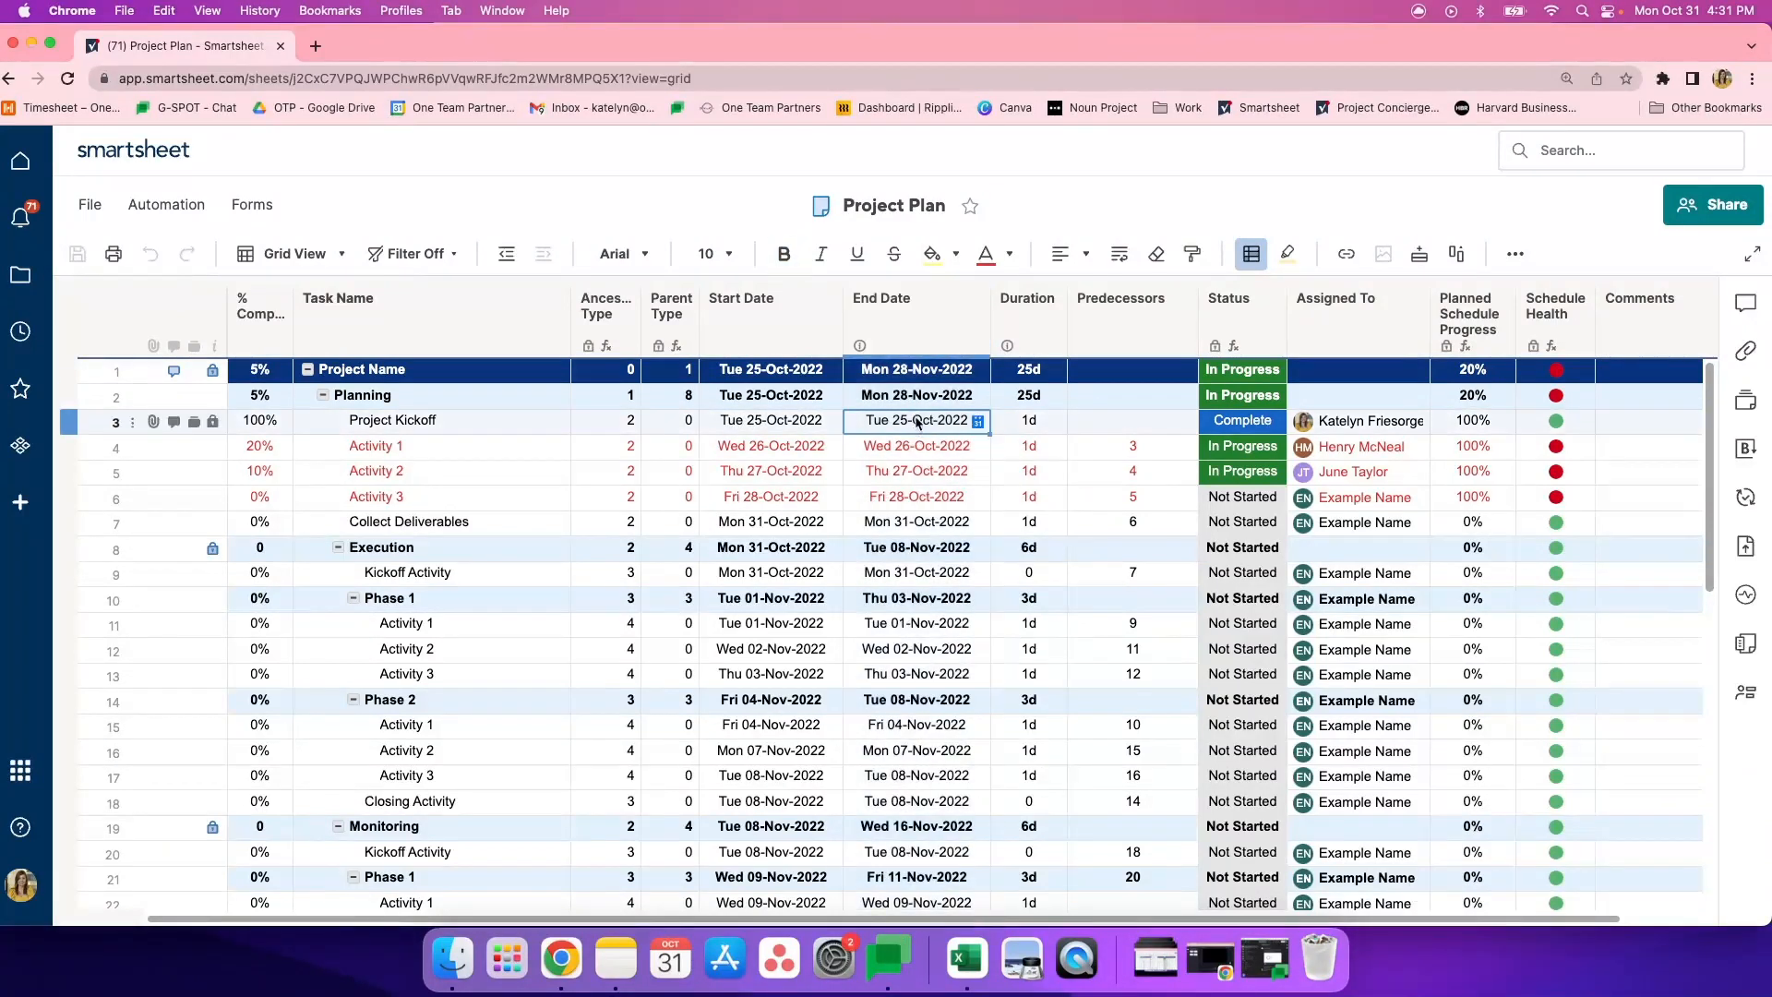
click(976, 422)
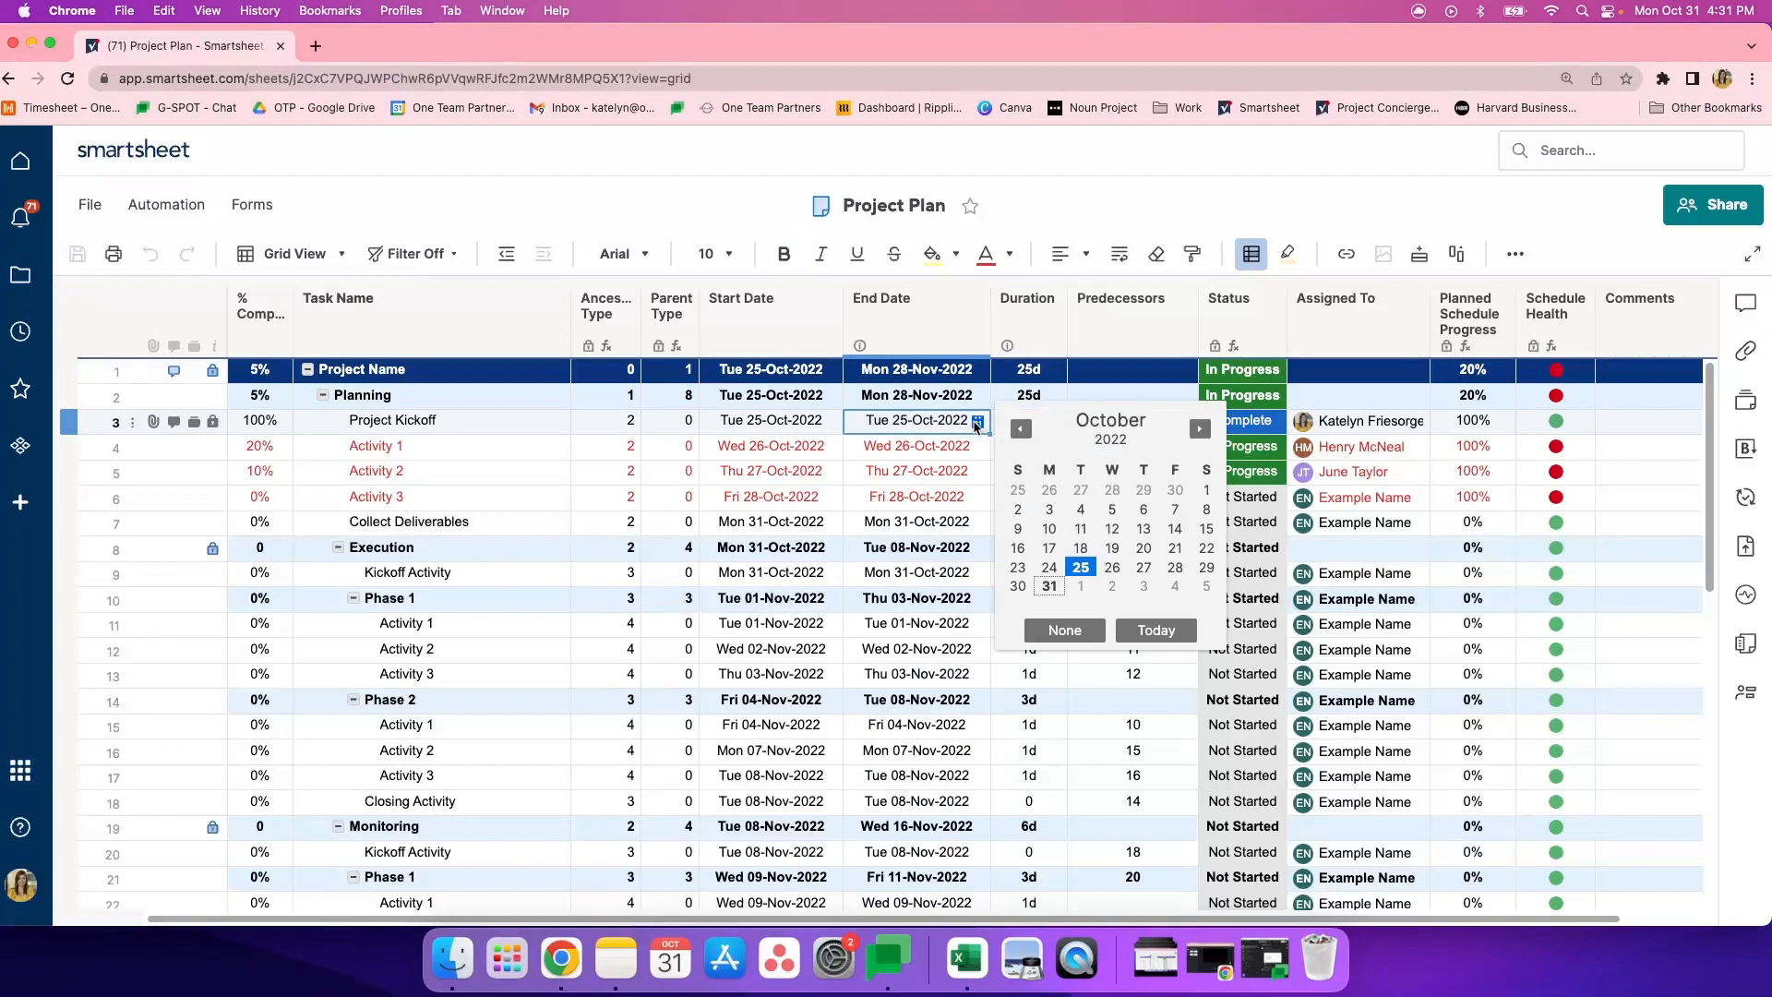
click(955, 422)
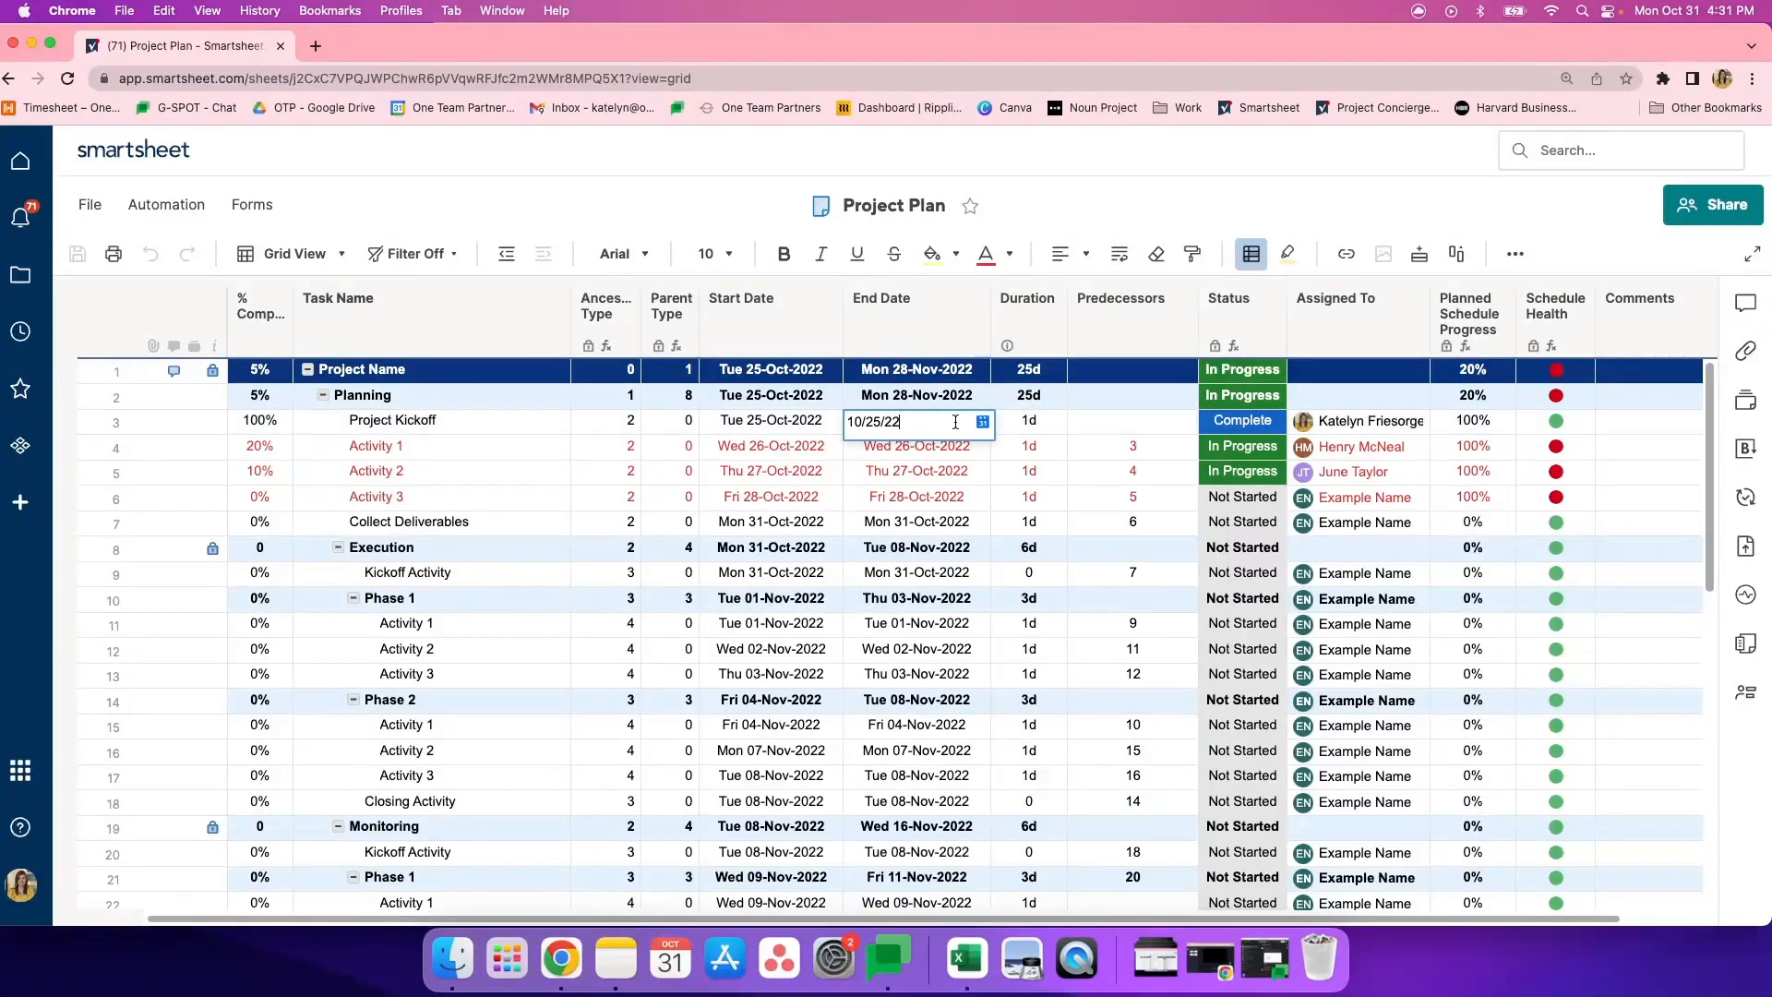
click(1026, 426)
click(1031, 345)
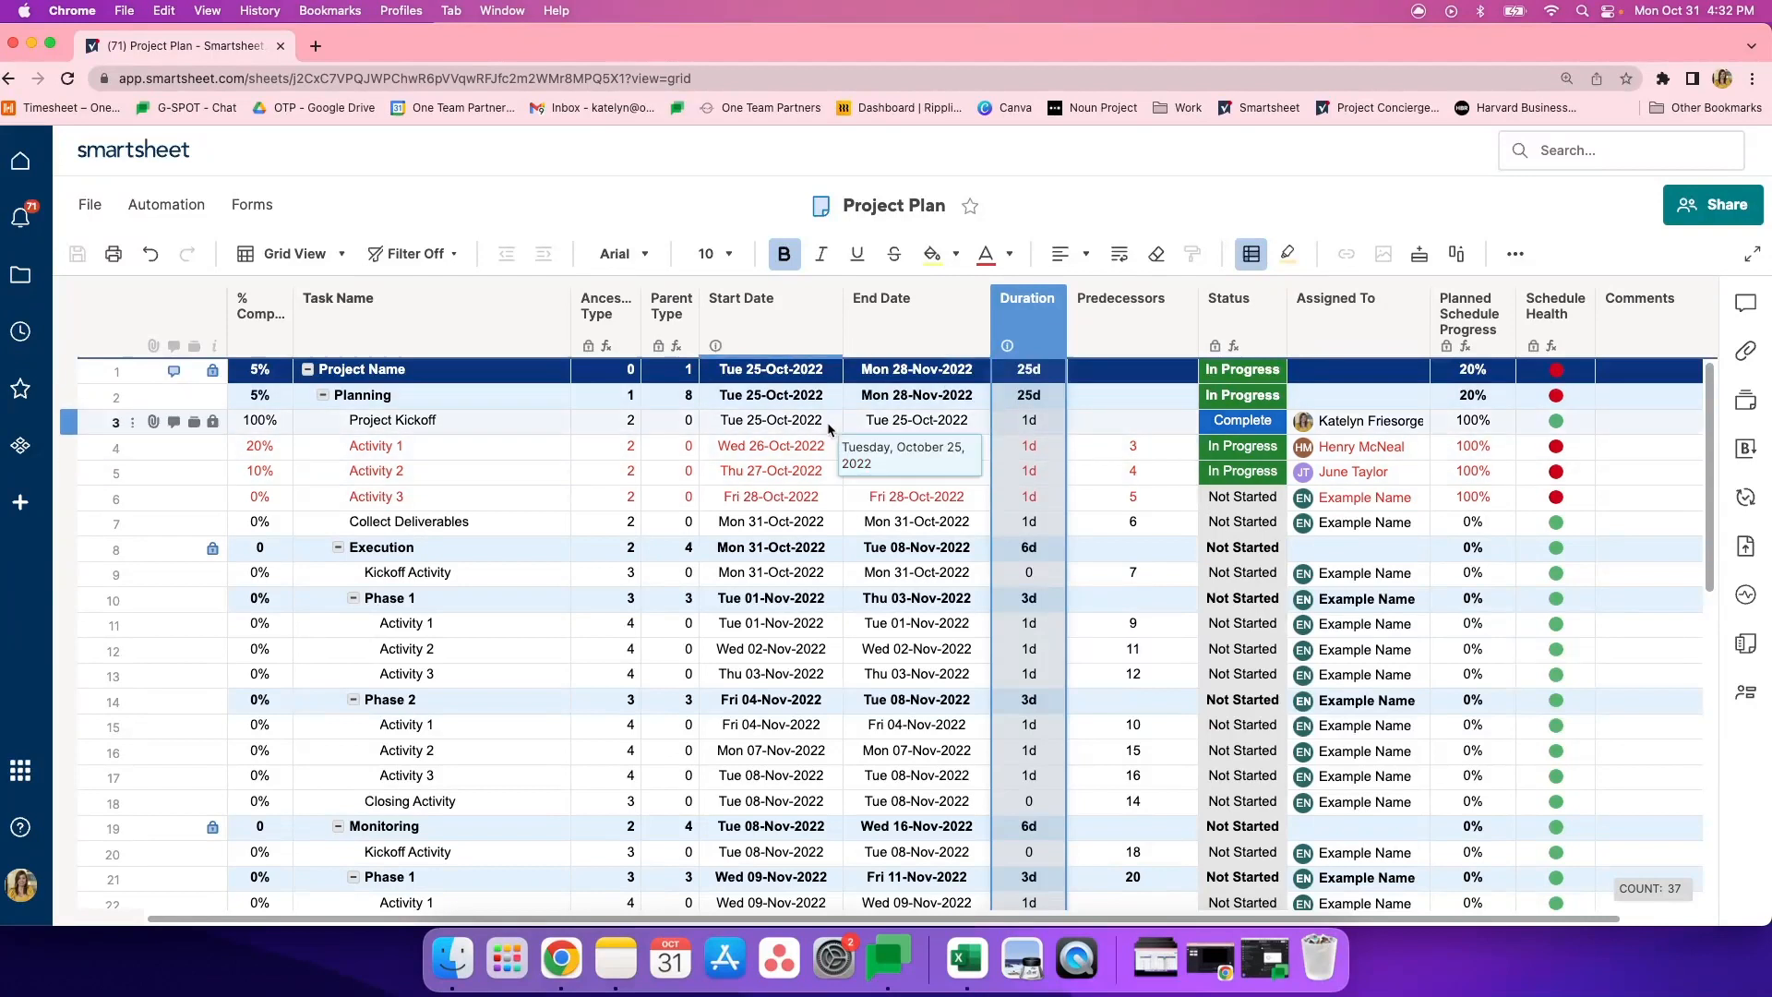
- Clear the Project Kickoff end date and set that task's duration to 5 days
click(958, 426)
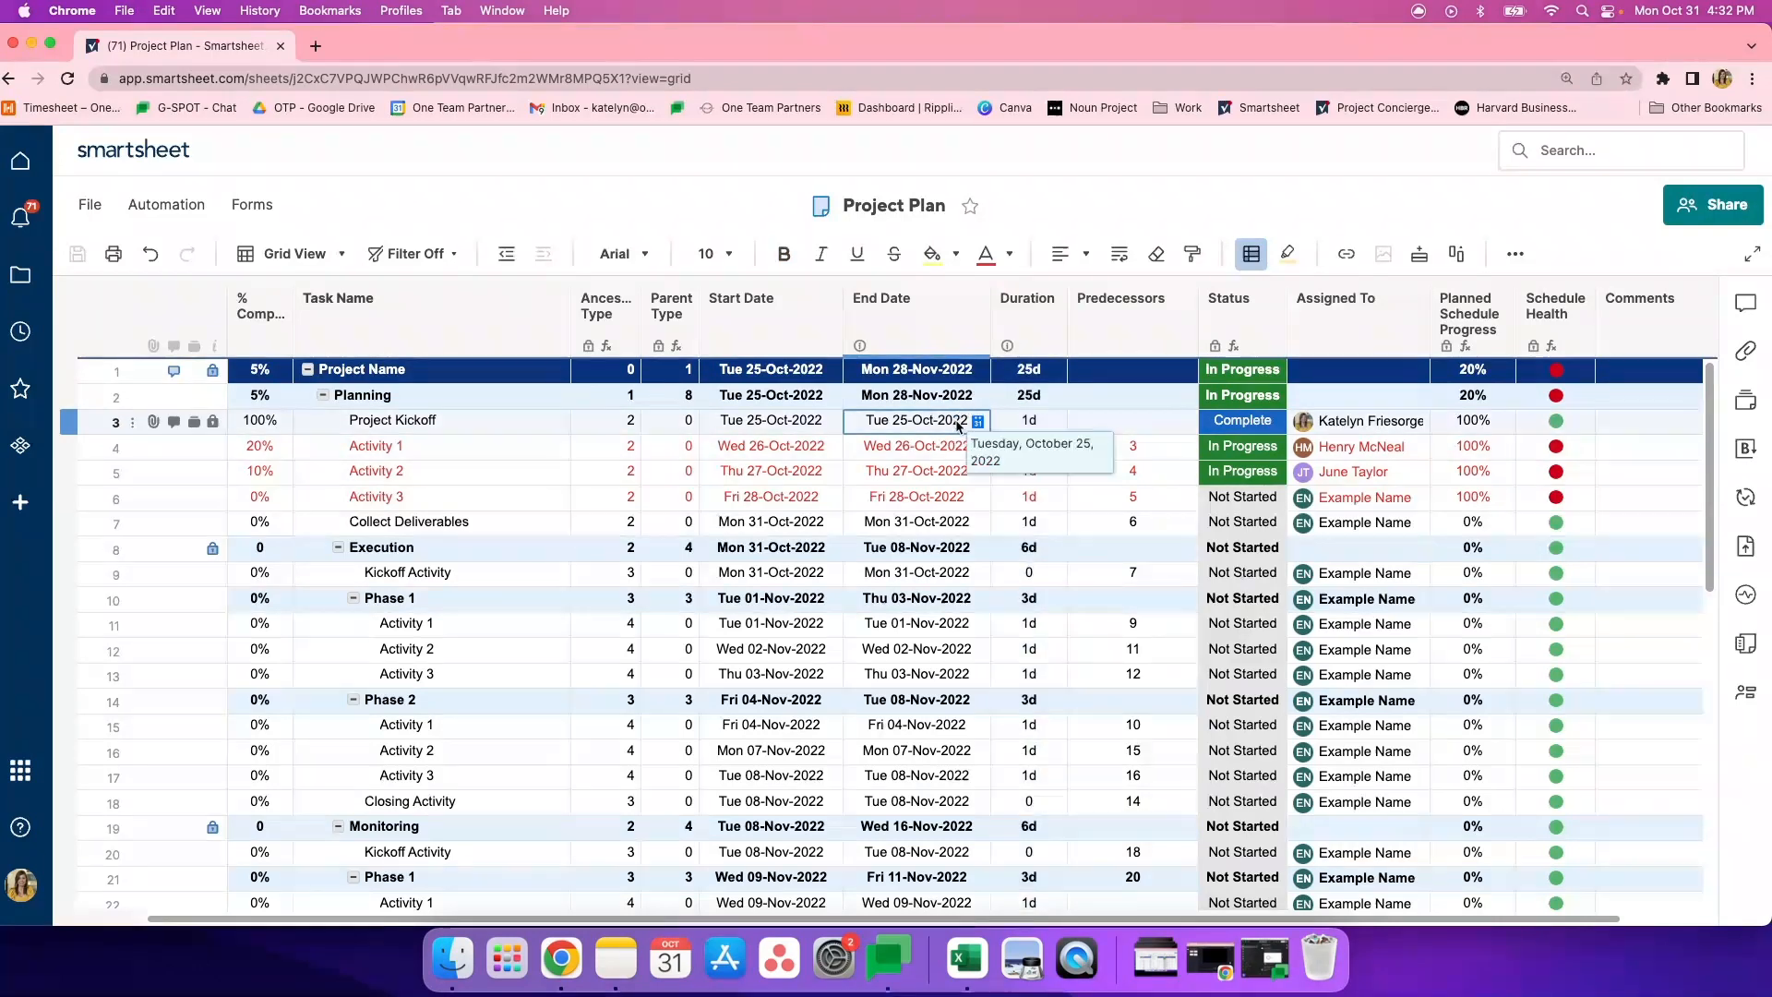
key(Delete)
click(1035, 424)
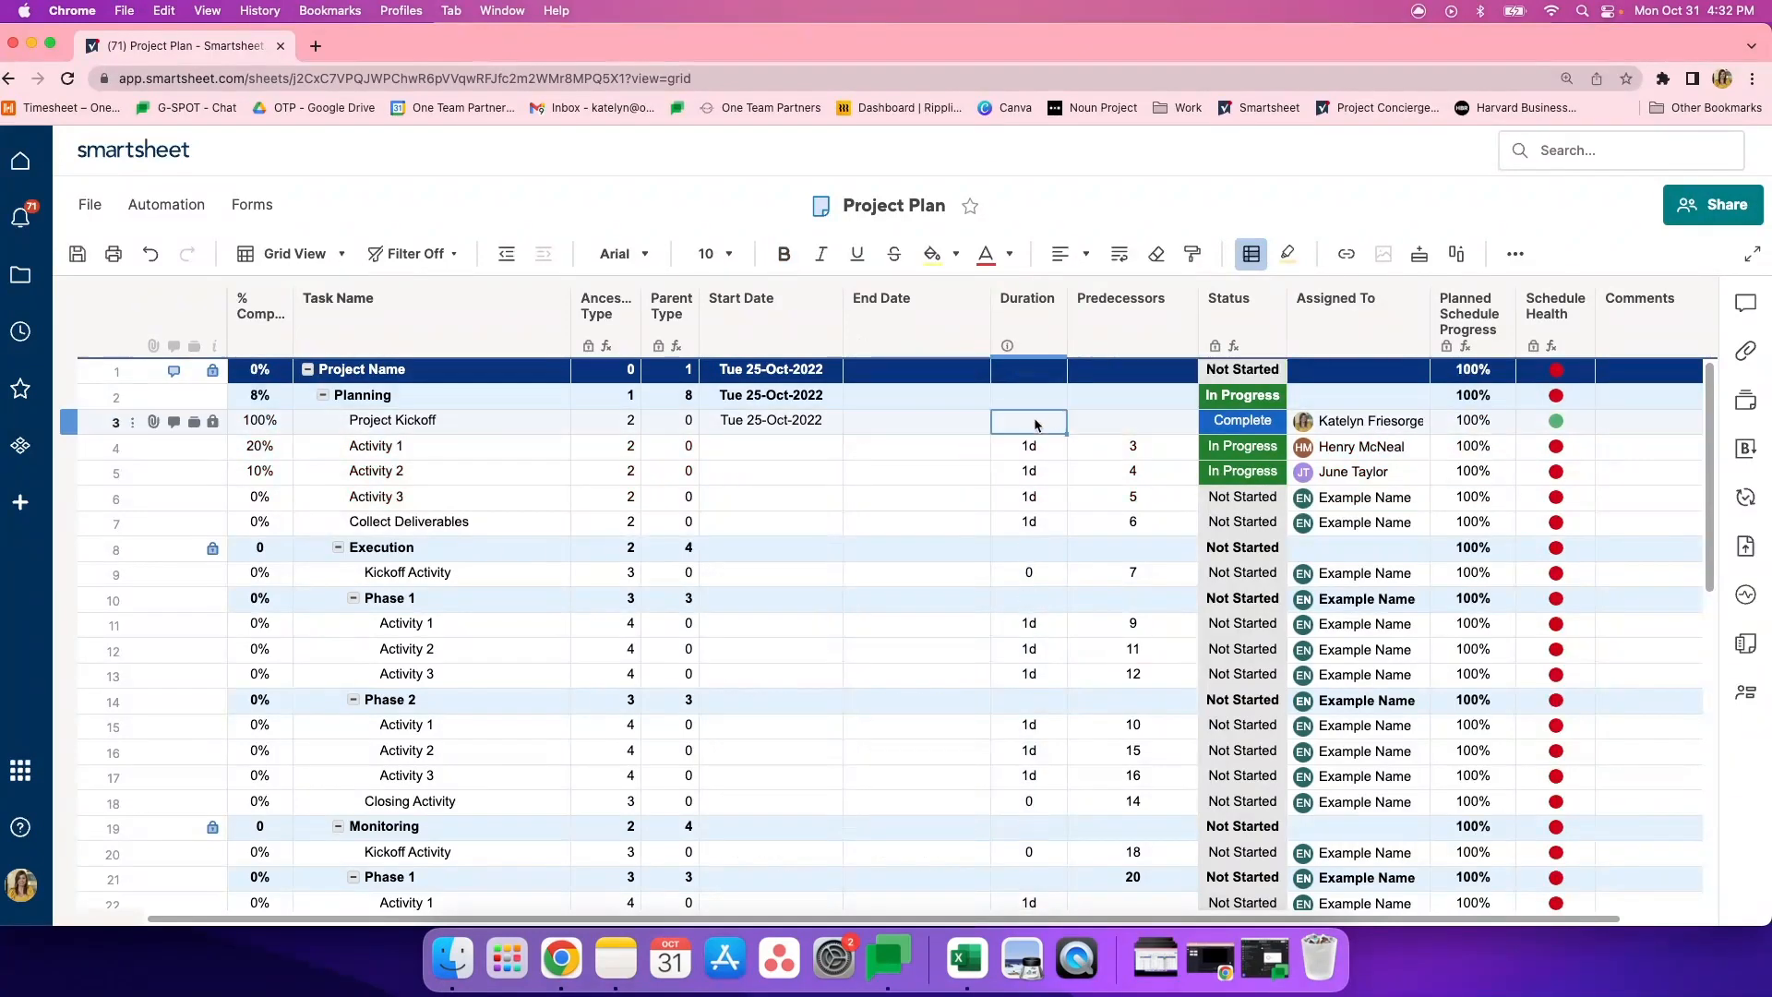
text(5)
key(Return)
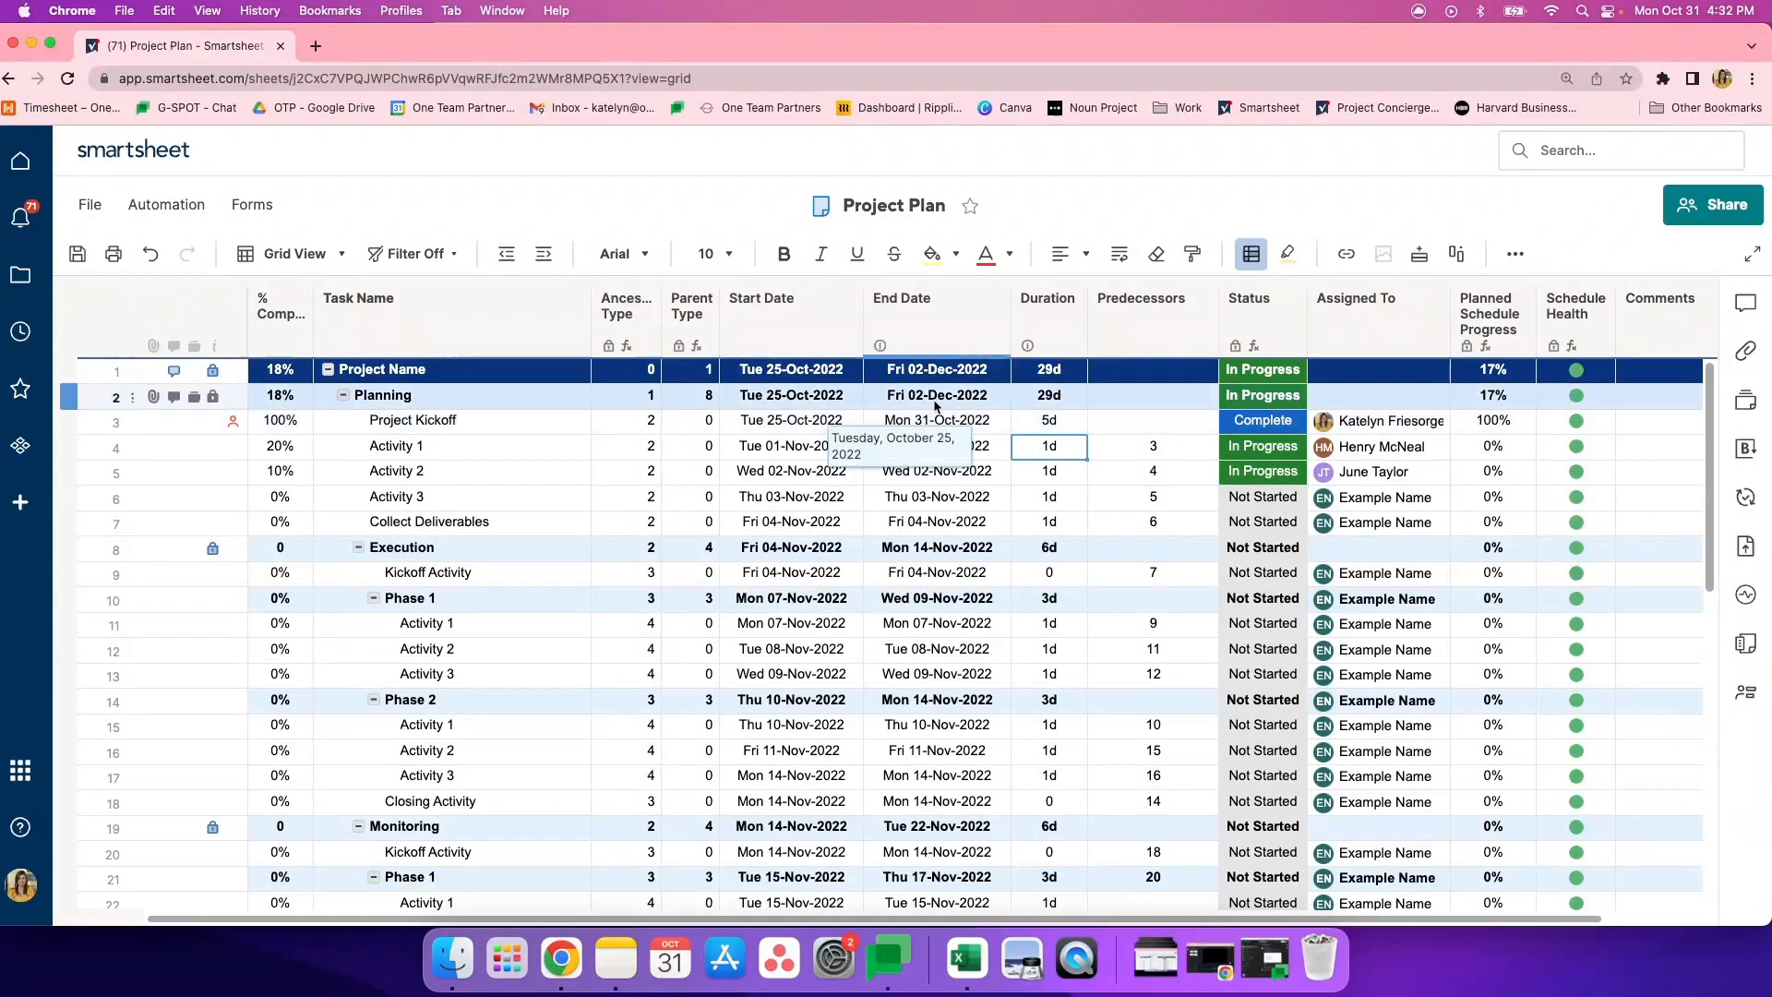
- Clear the dates, durations and predecessors of the Planning tasks from Activity 1 through Collect Deliverables
click(1049, 446)
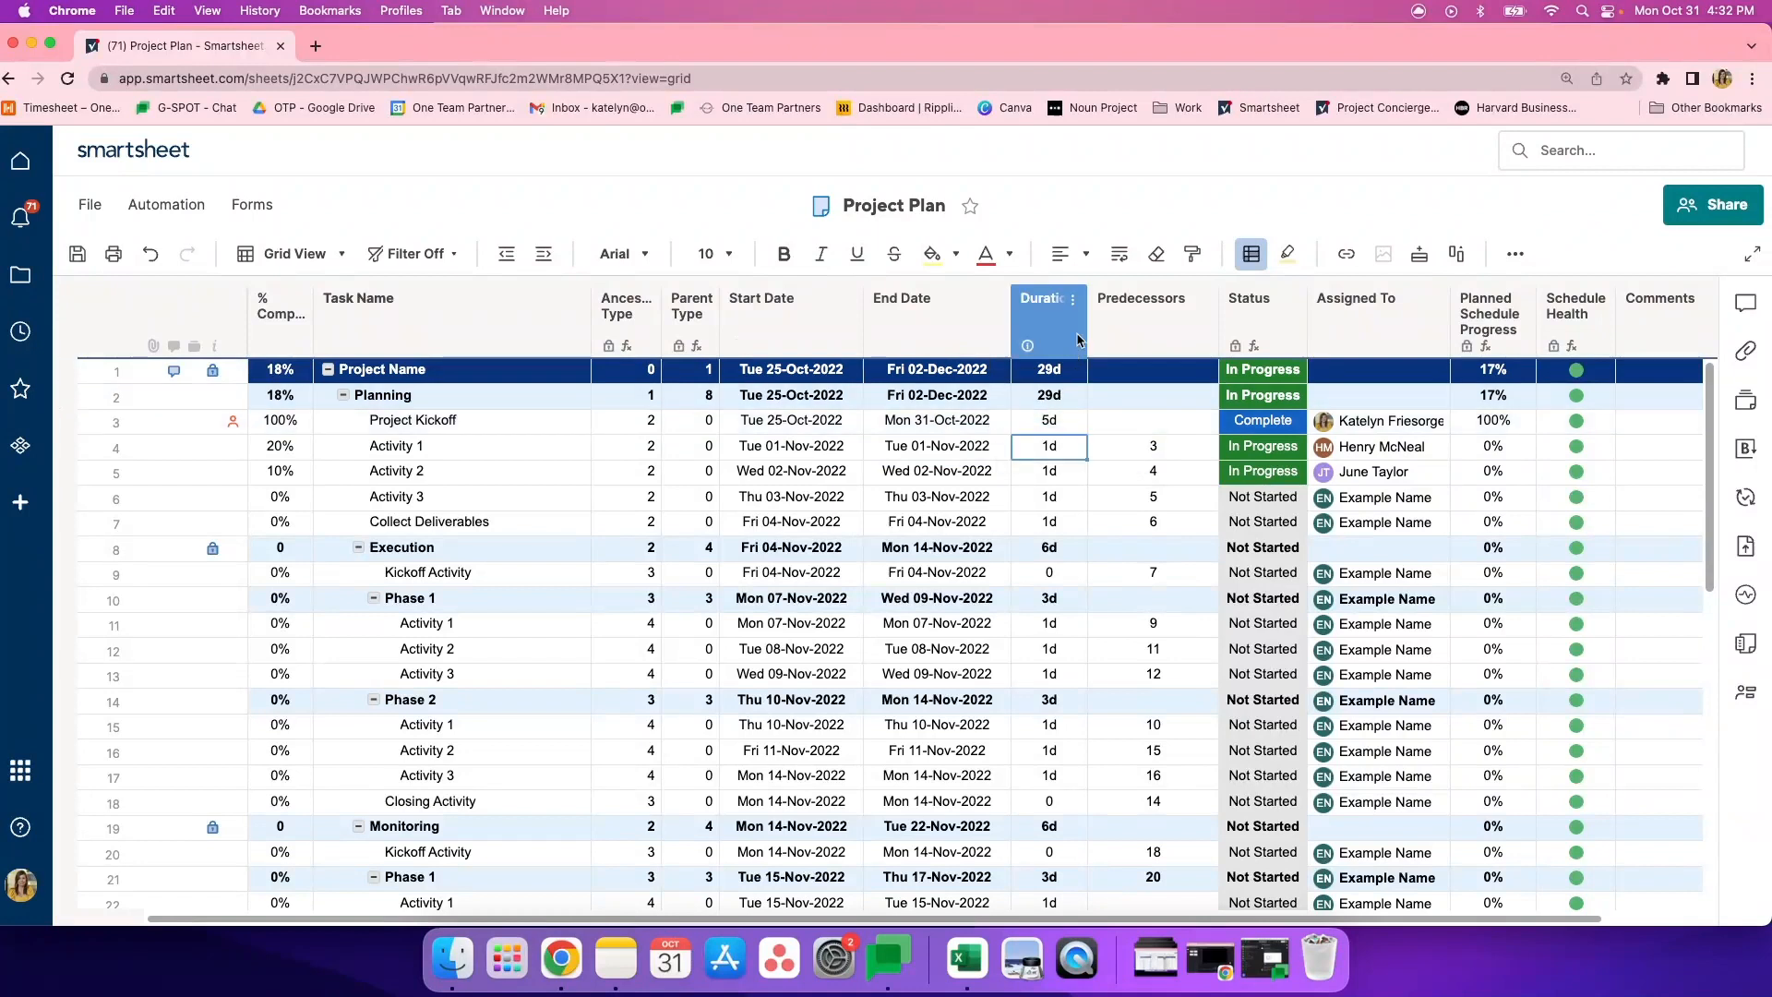
click(1153, 316)
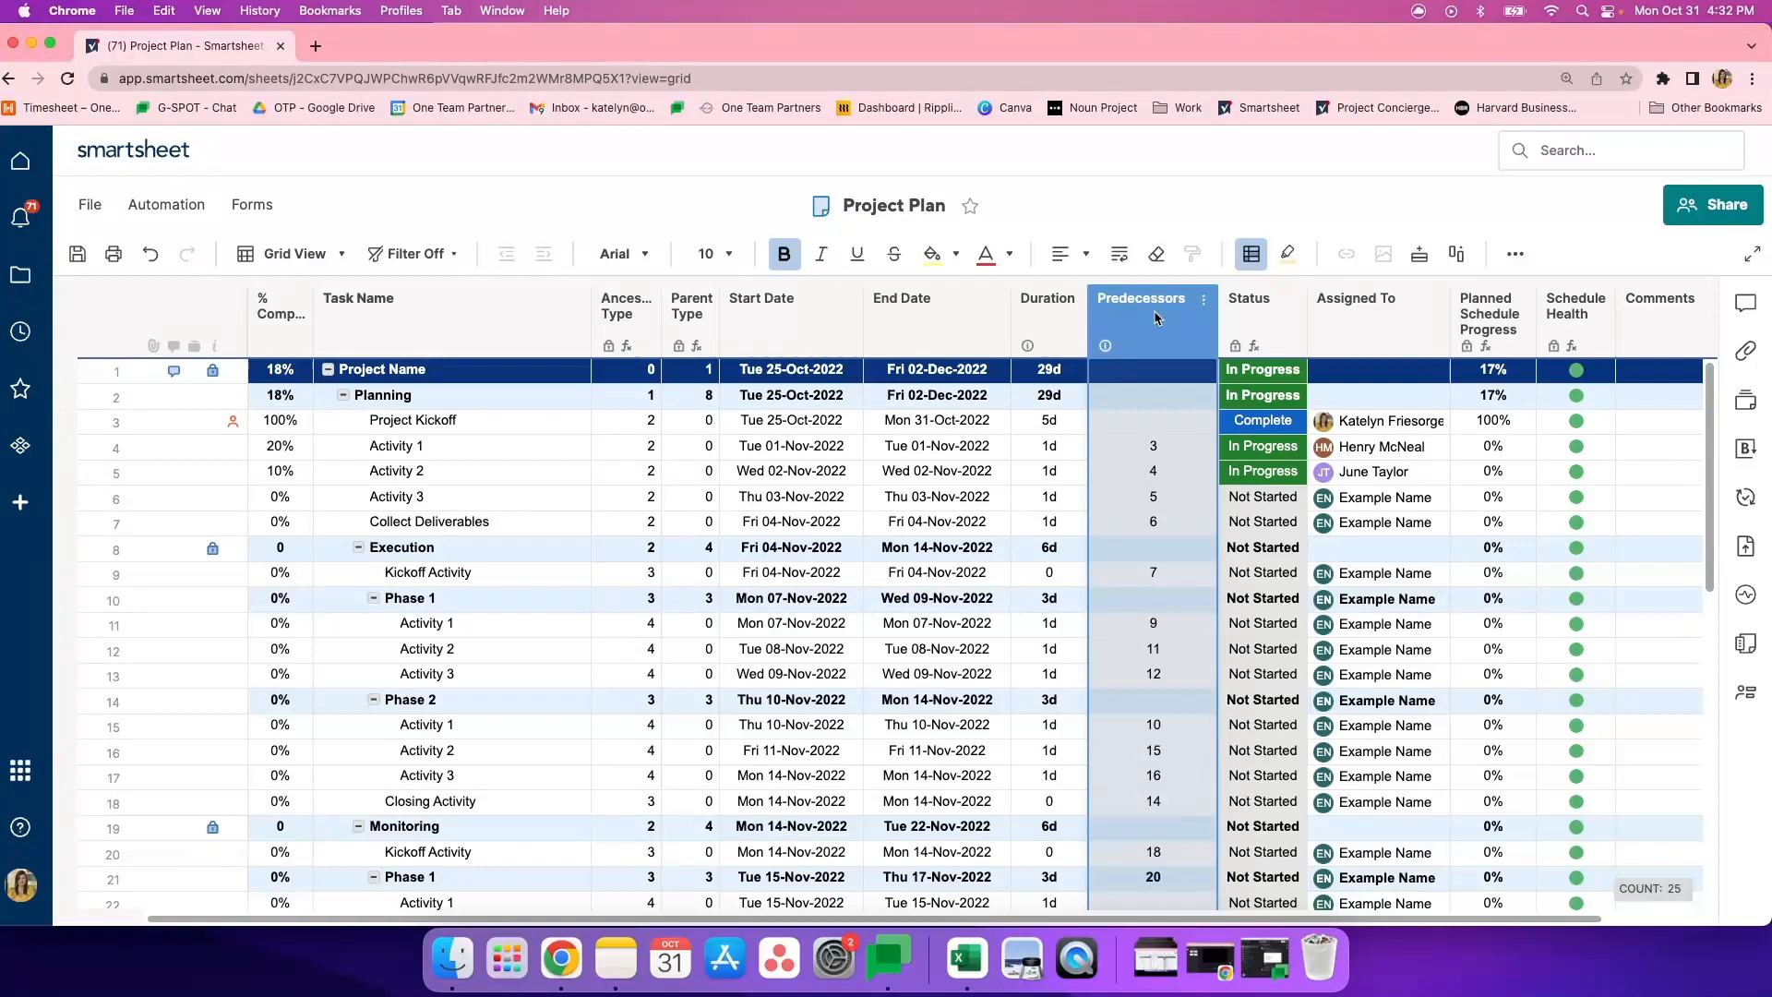
click(1143, 446)
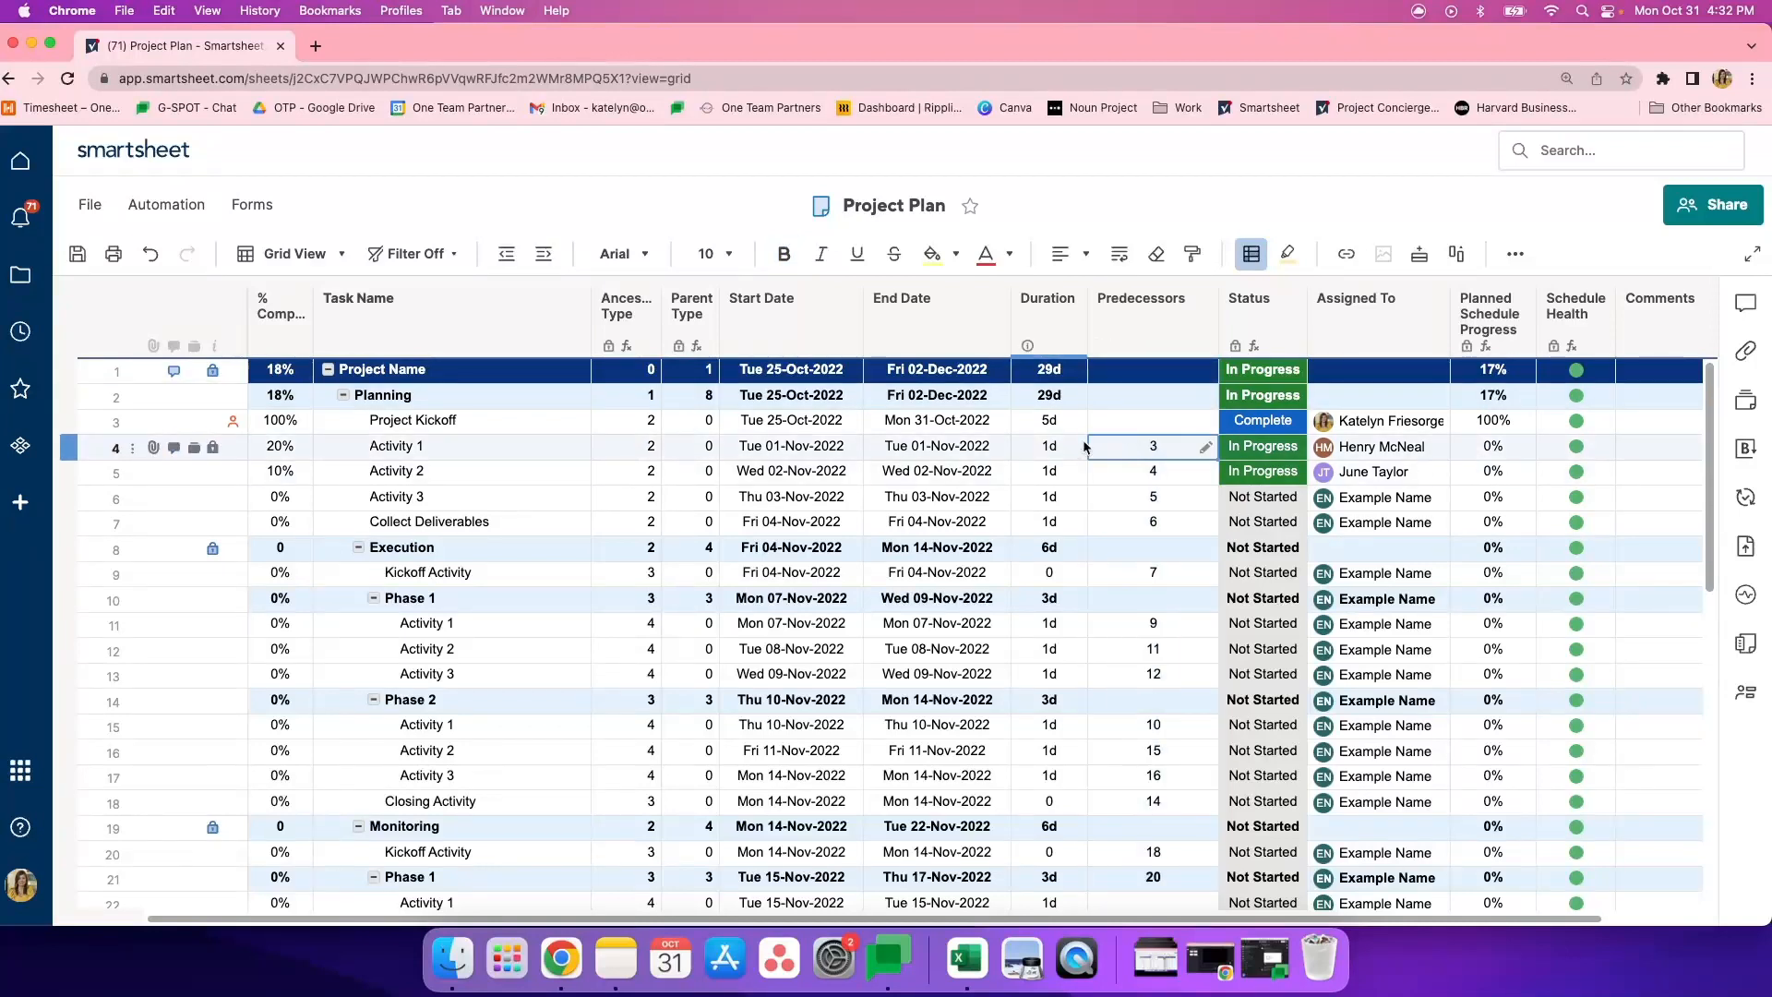
drag(1130, 447, 643, 529)
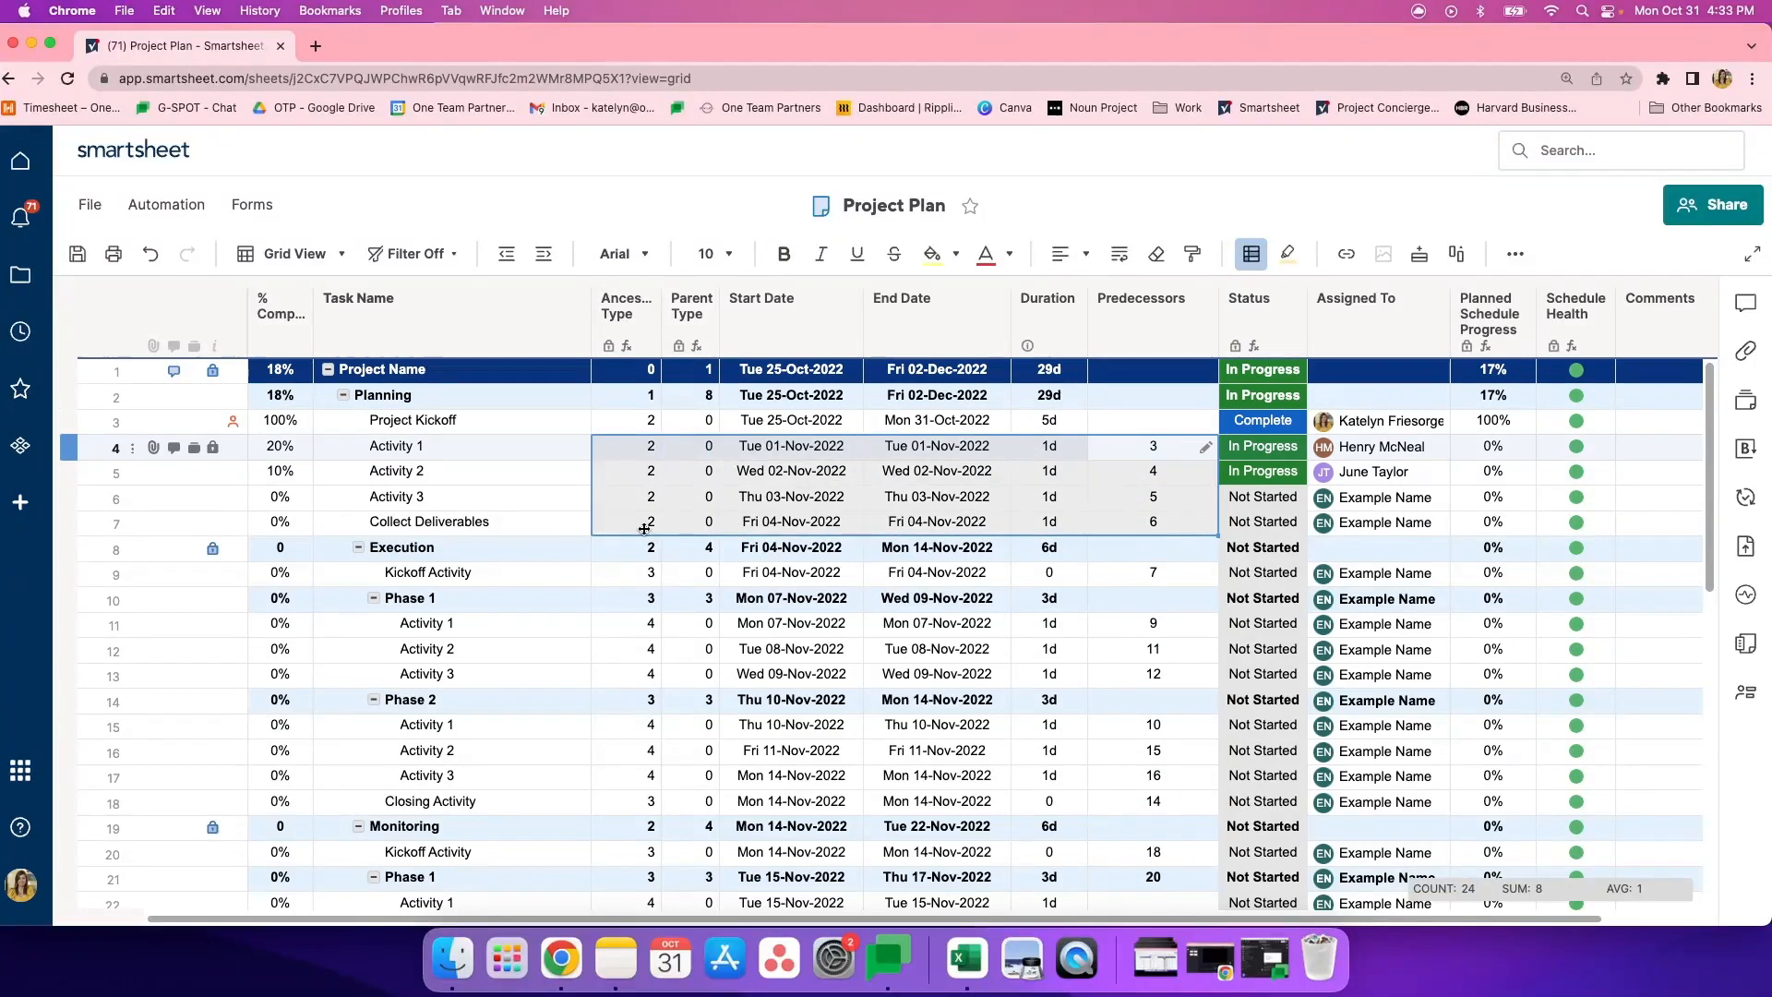
key(Delete)
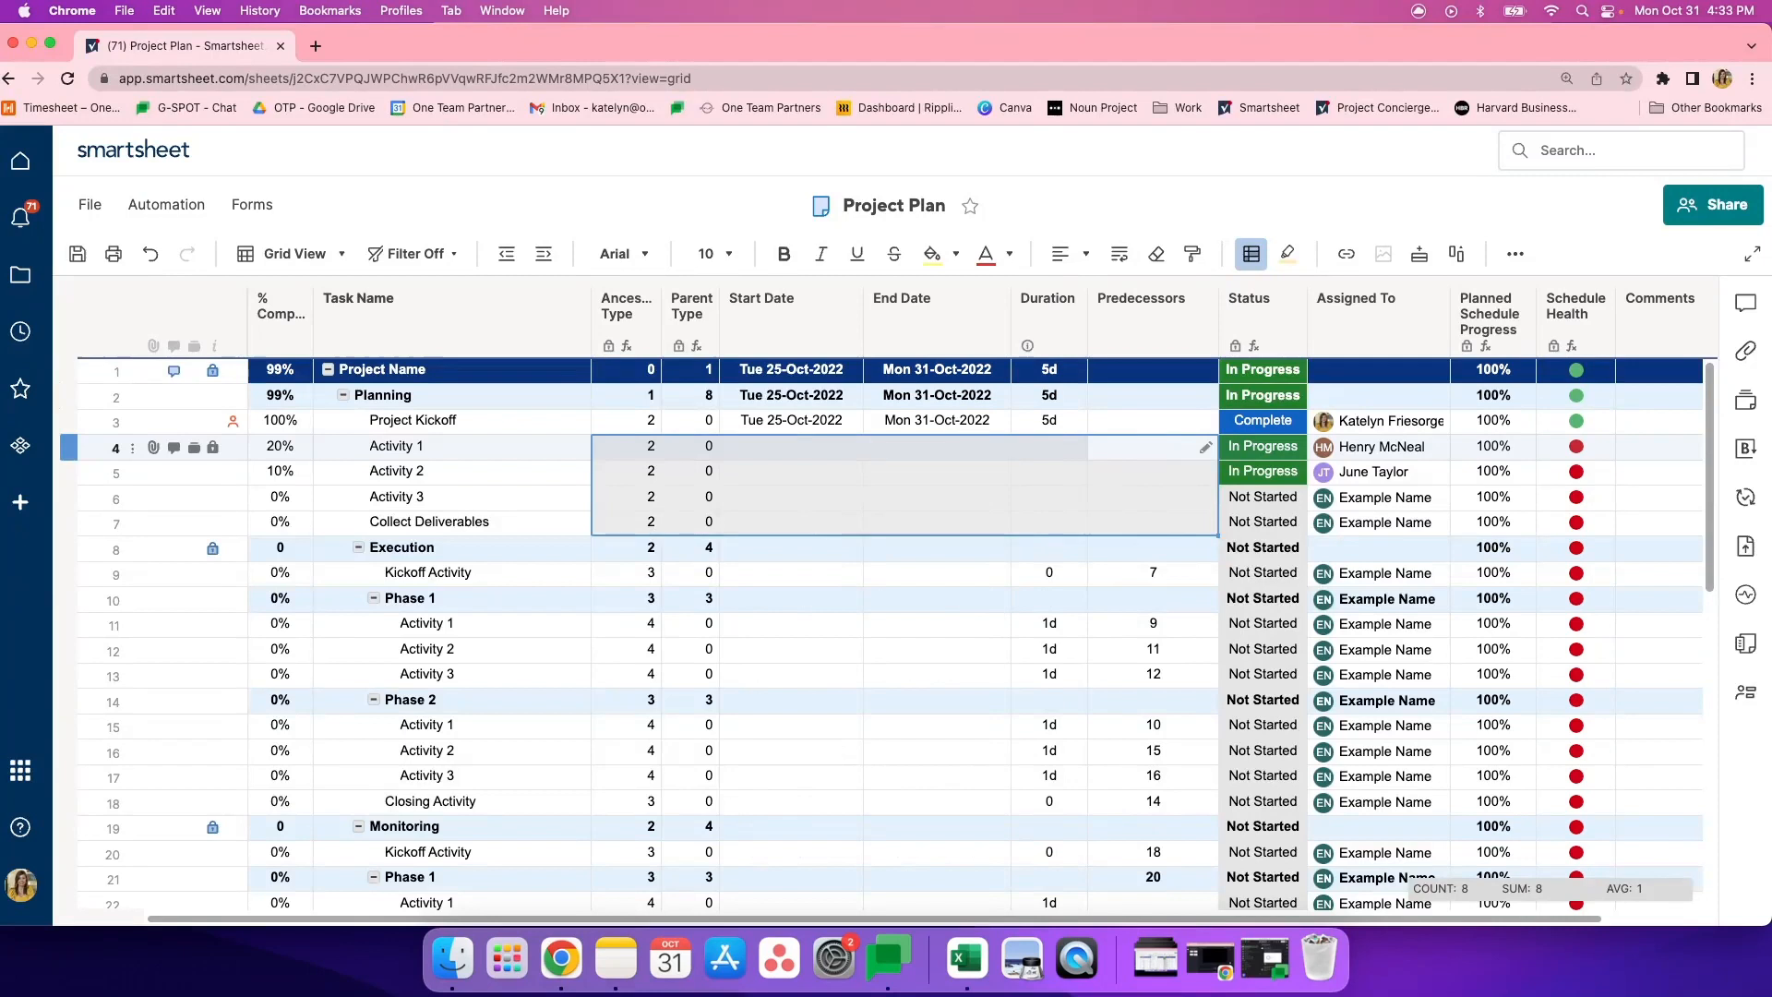
- Enter predecessors 3, 4, 5 and 6 for Activity 1, Activity 2, Activity 3 and Collect Deliverables under Planning
click(1124, 499)
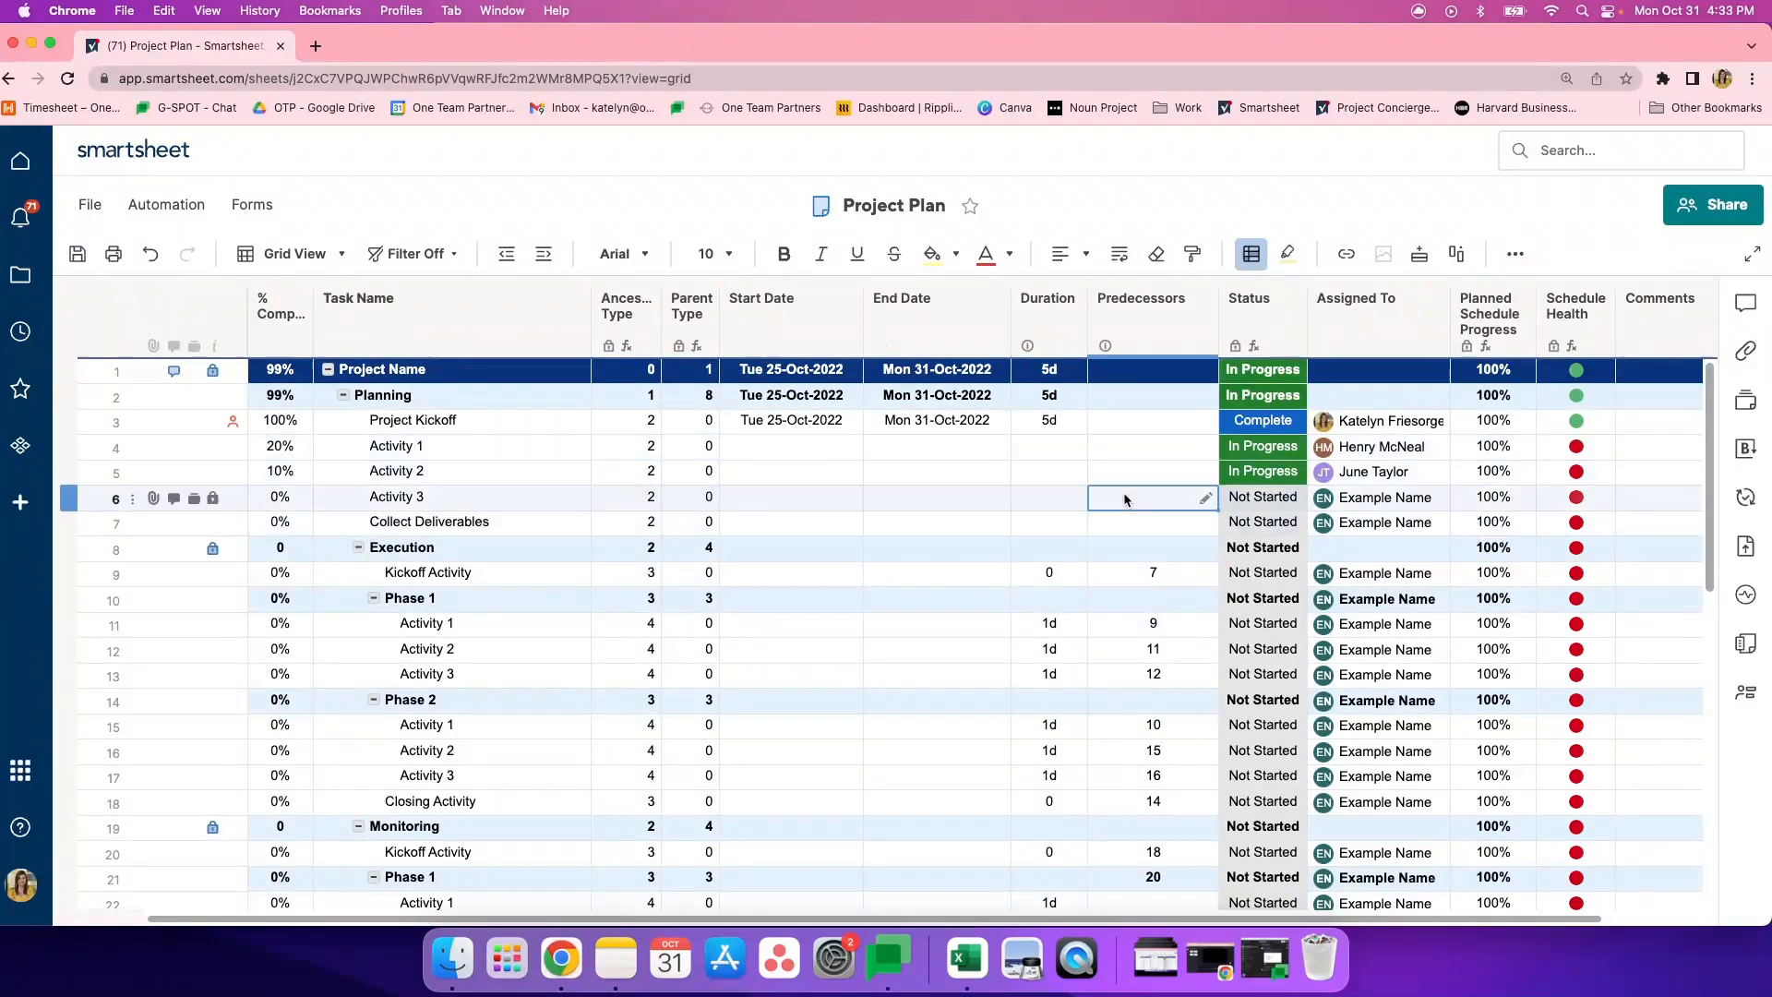
click(1127, 443)
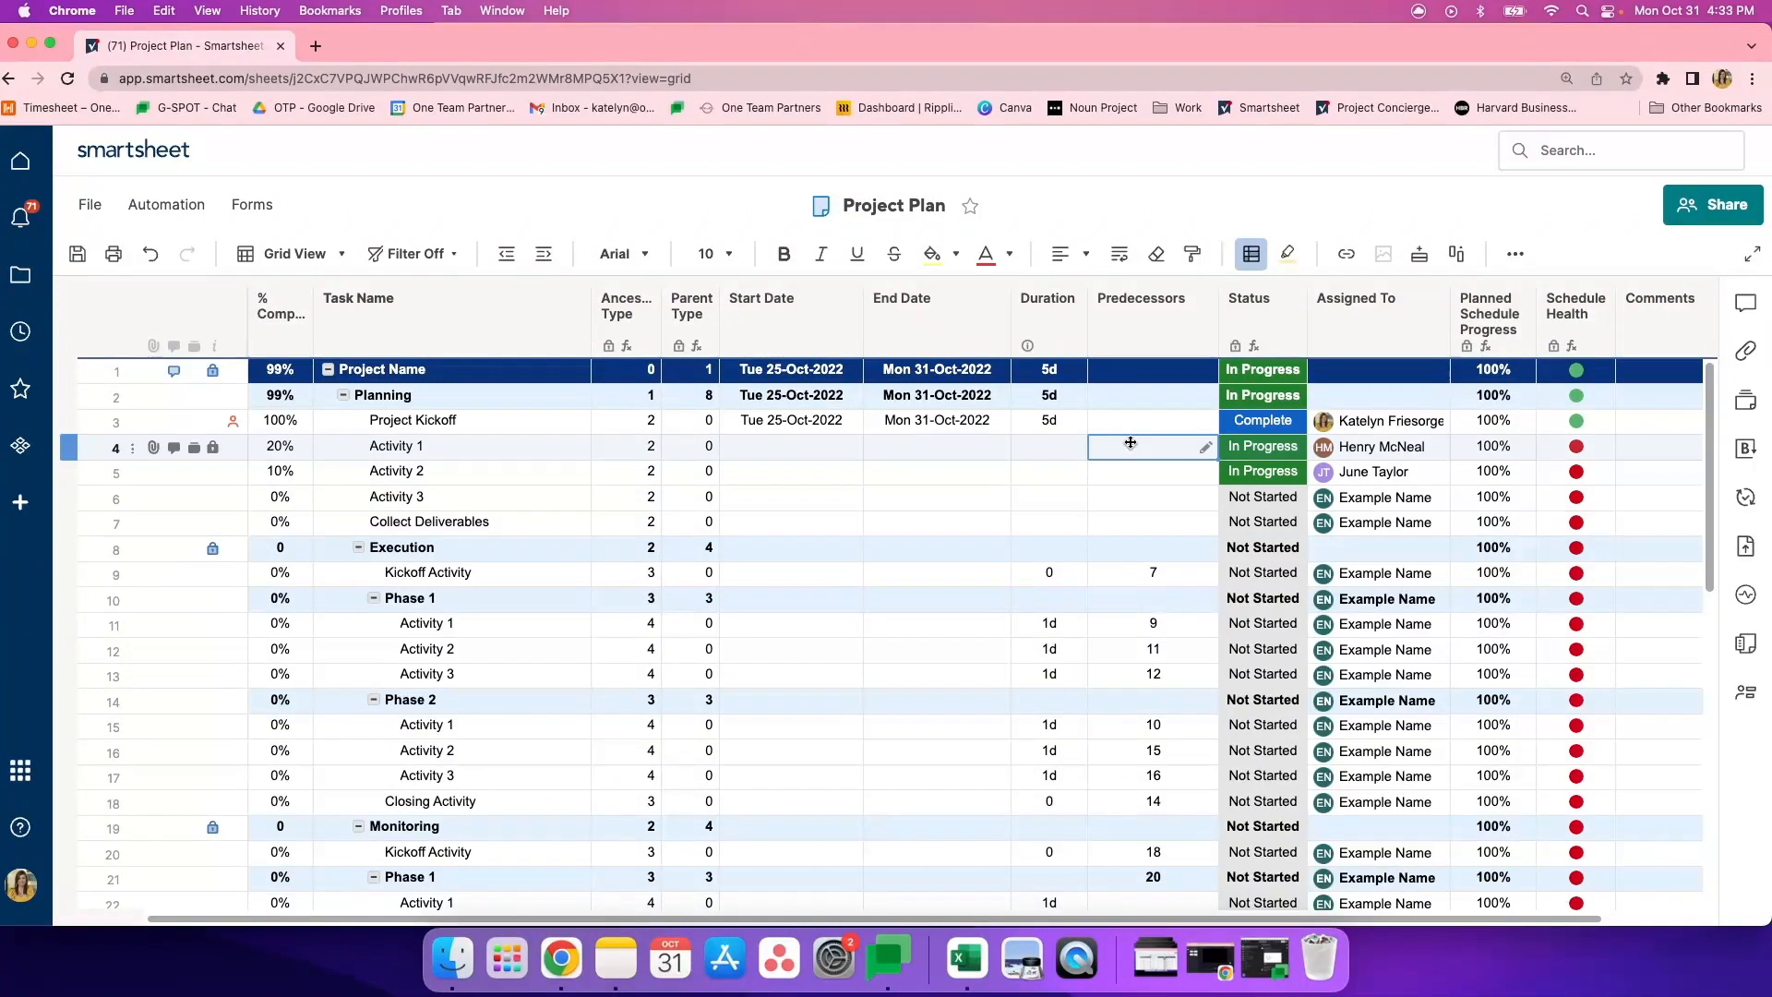
text(3)
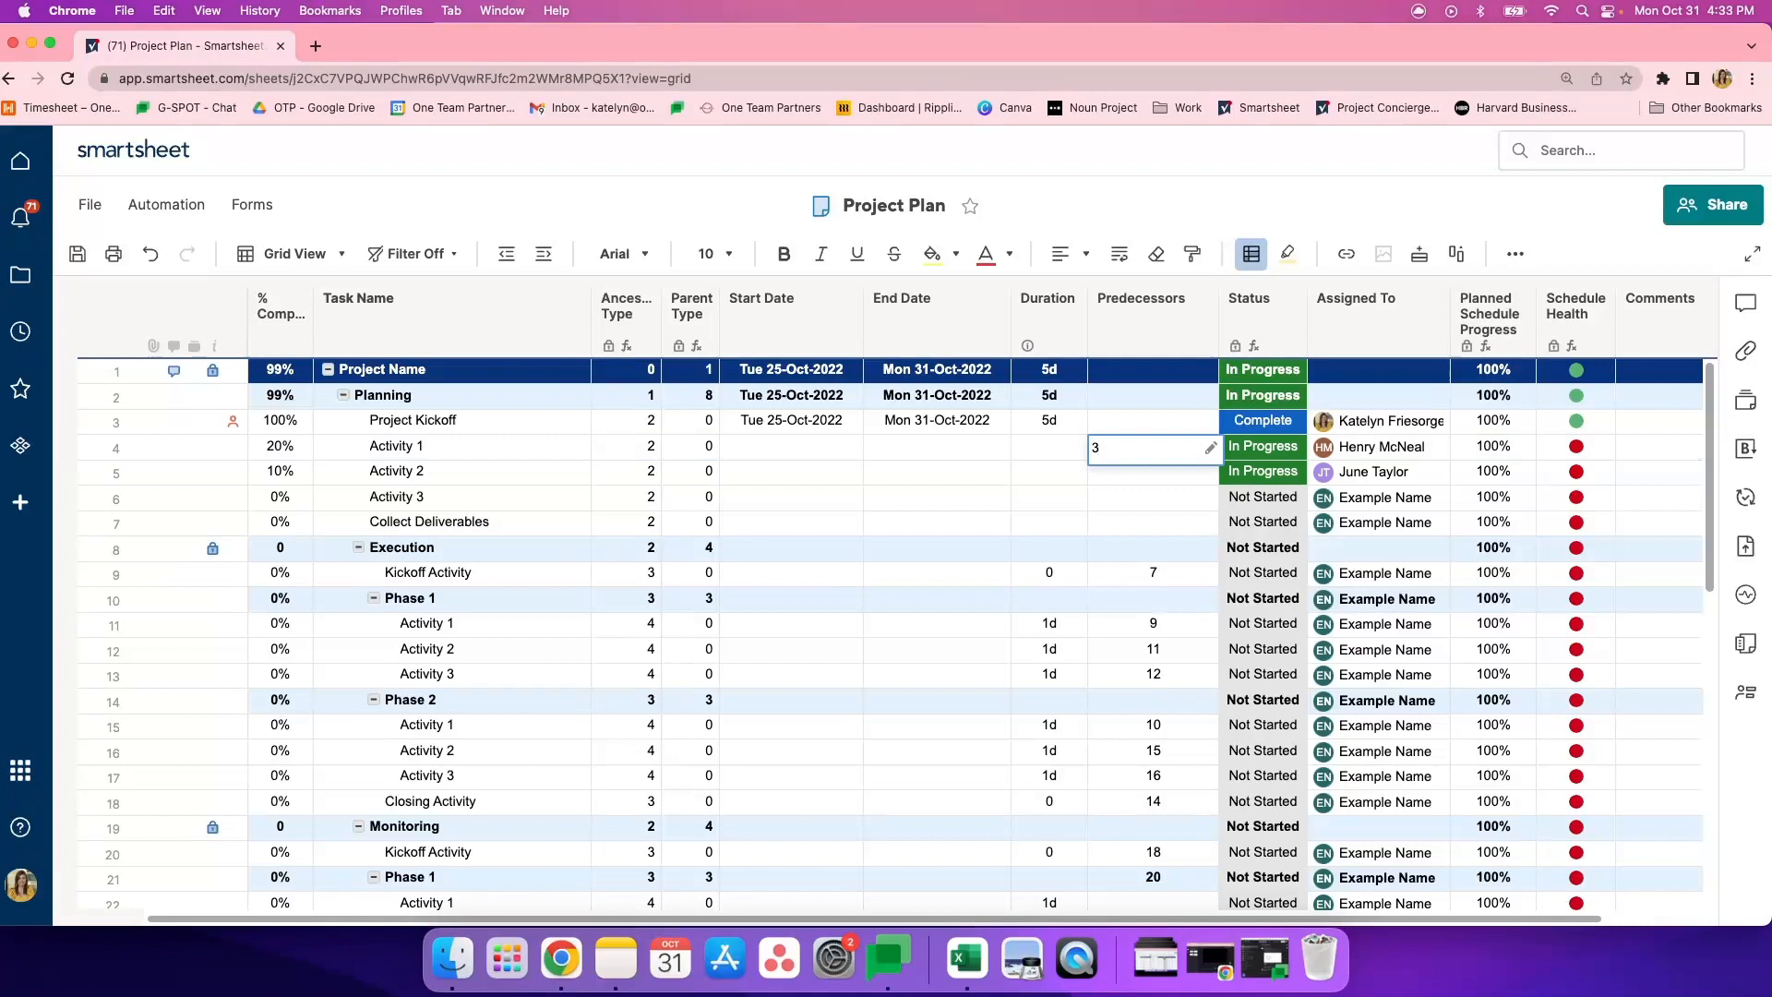
key(Return)
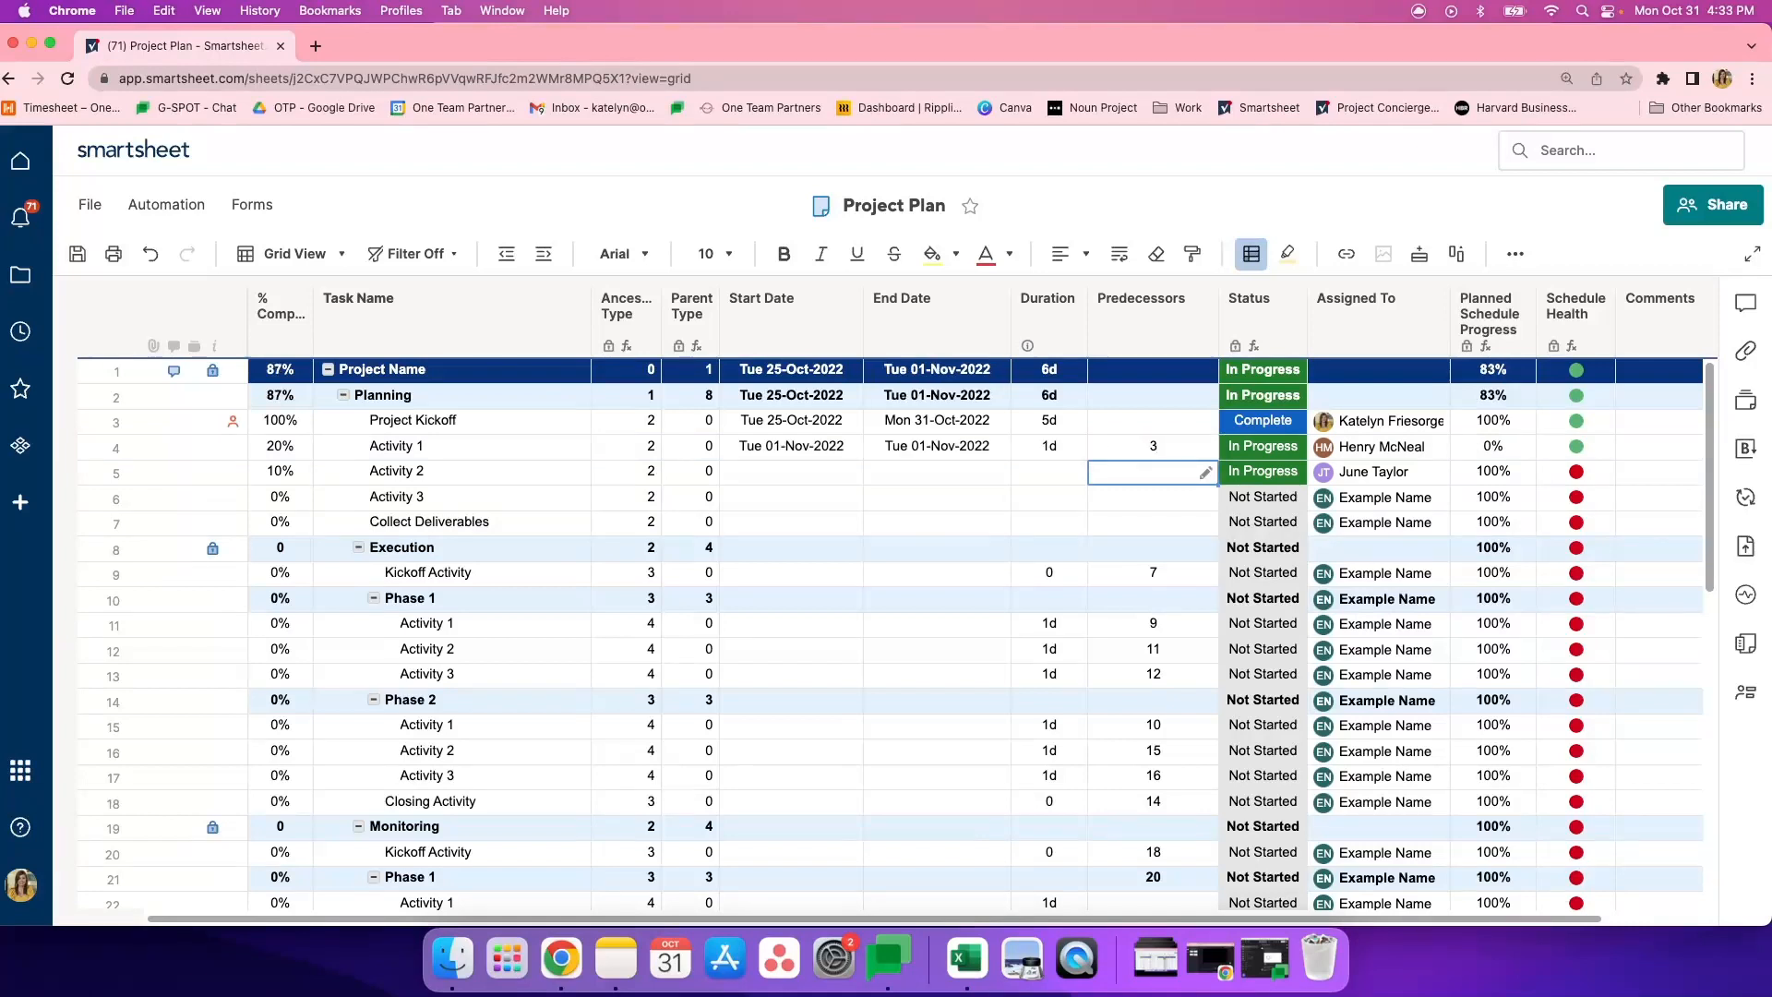
text(4)
key(Return)
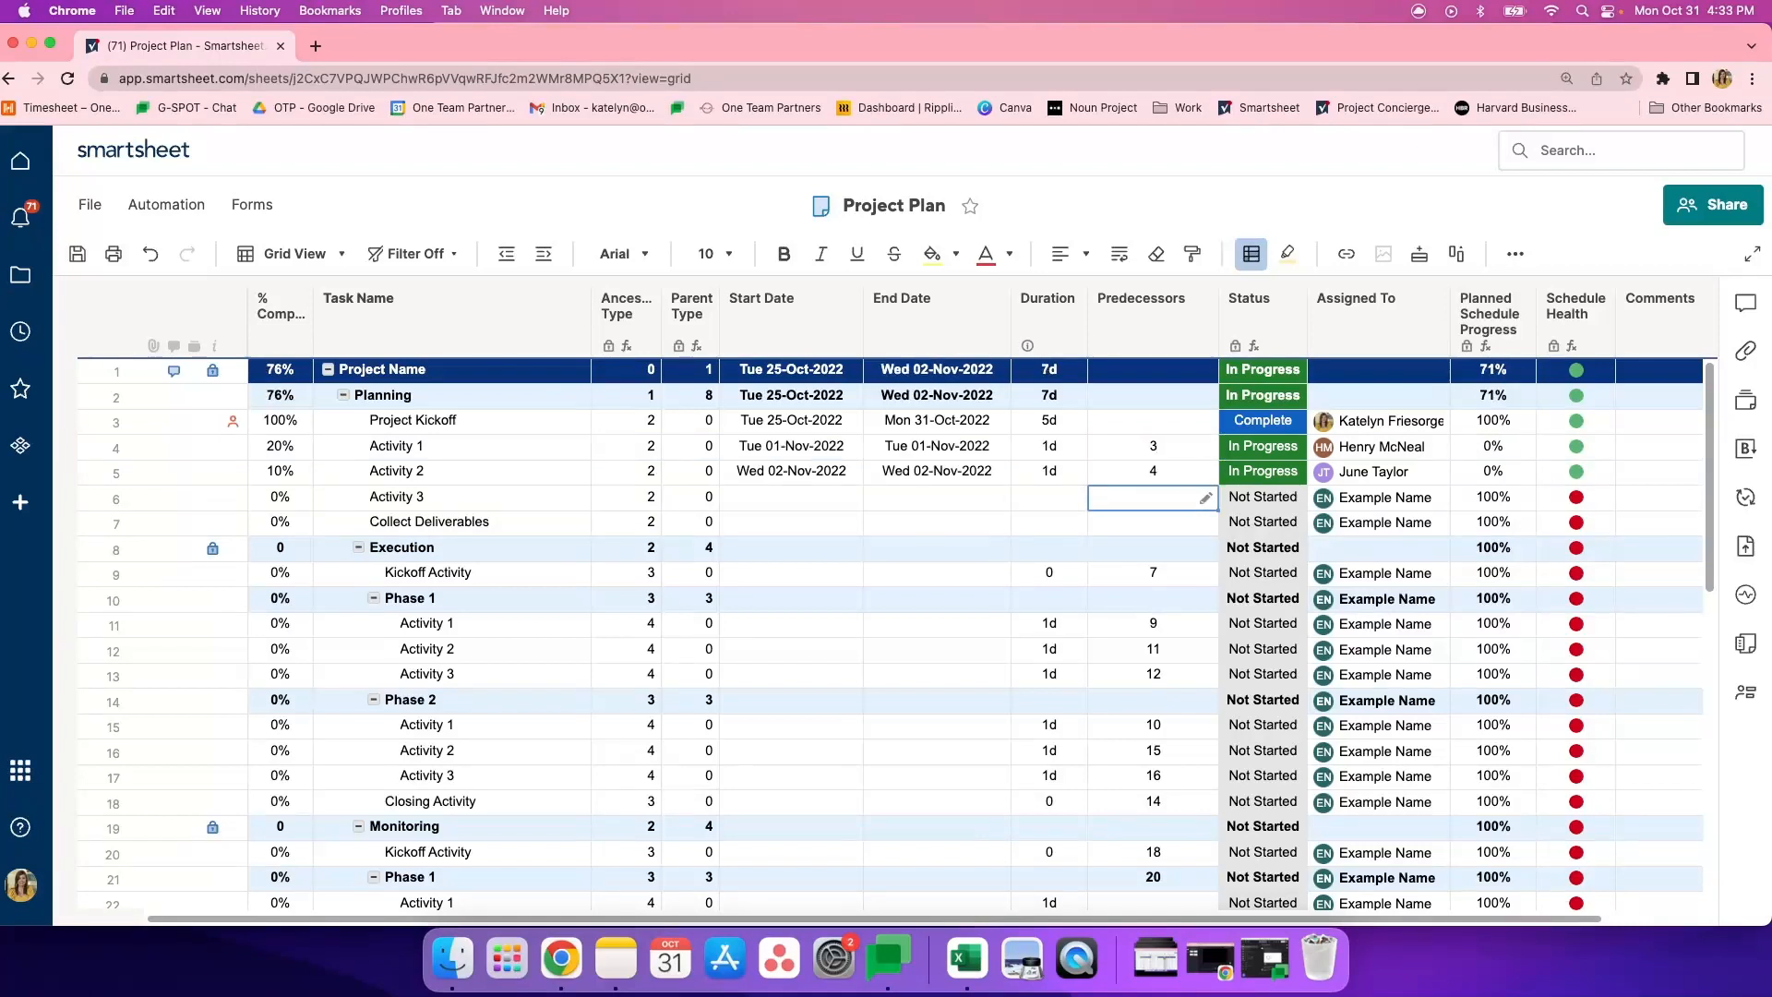
text(5)
key(Return)
text(6)
key(Return)
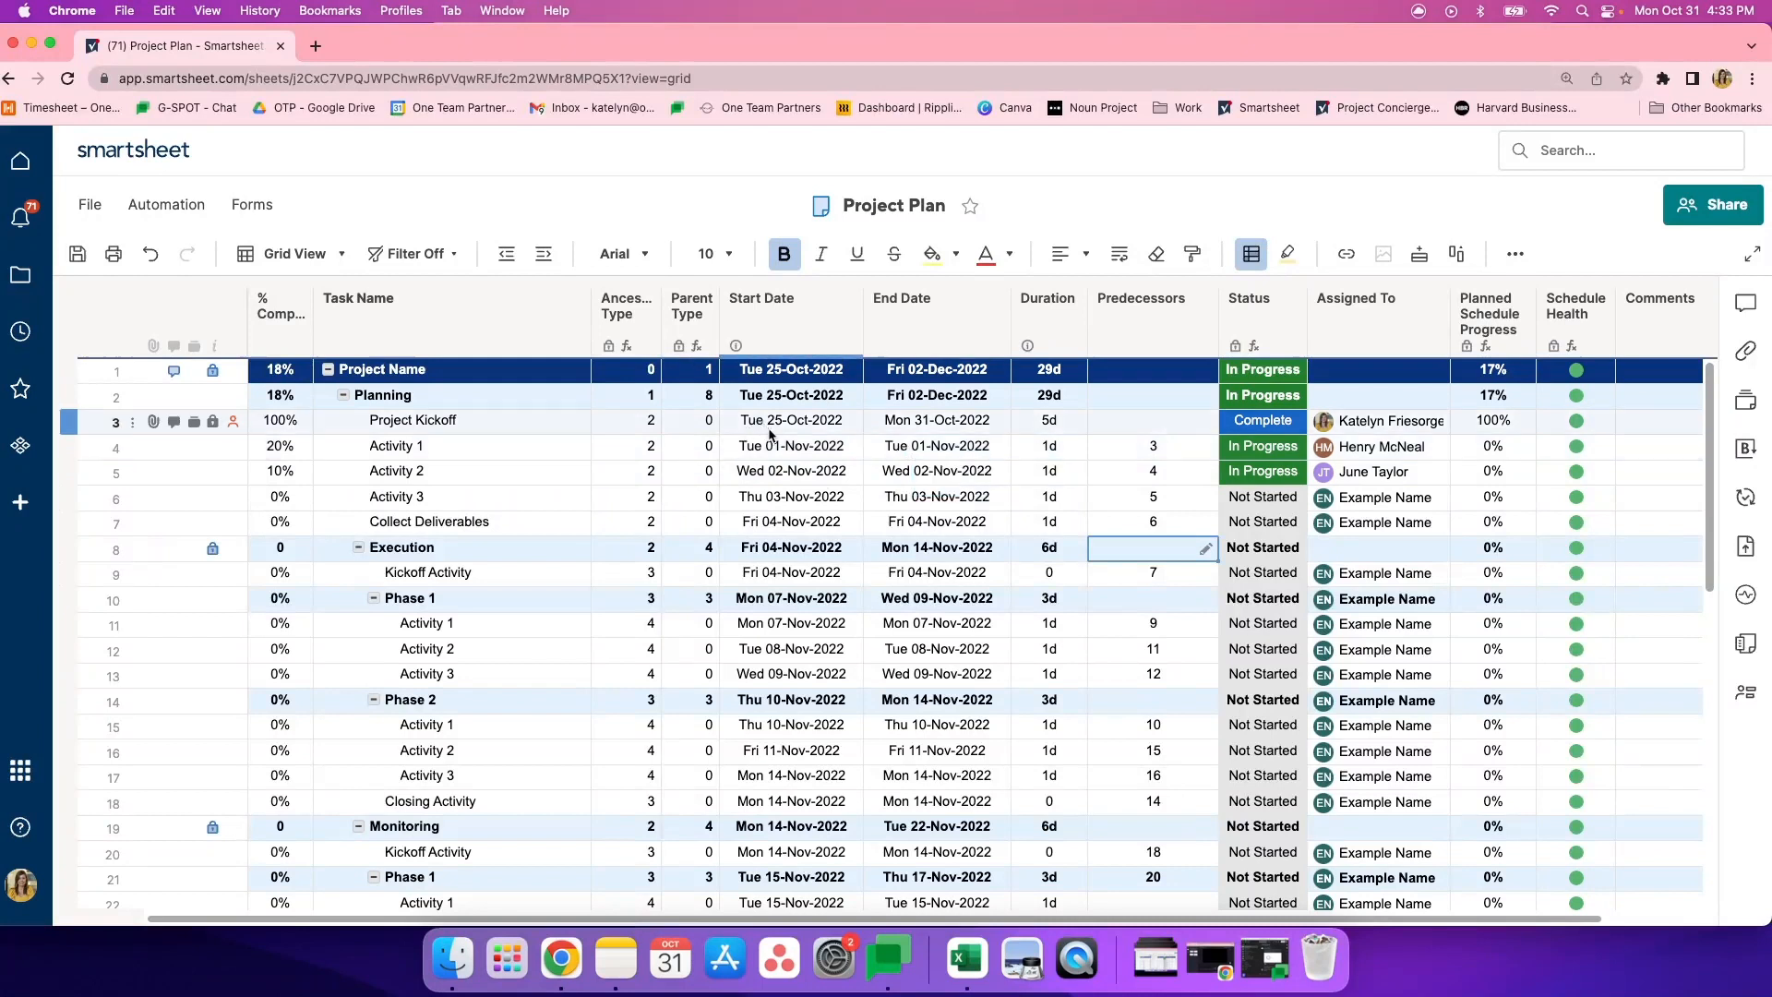
- Set the duration of Activity 1 under Planning to 5 days
click(1052, 448)
click(1051, 447)
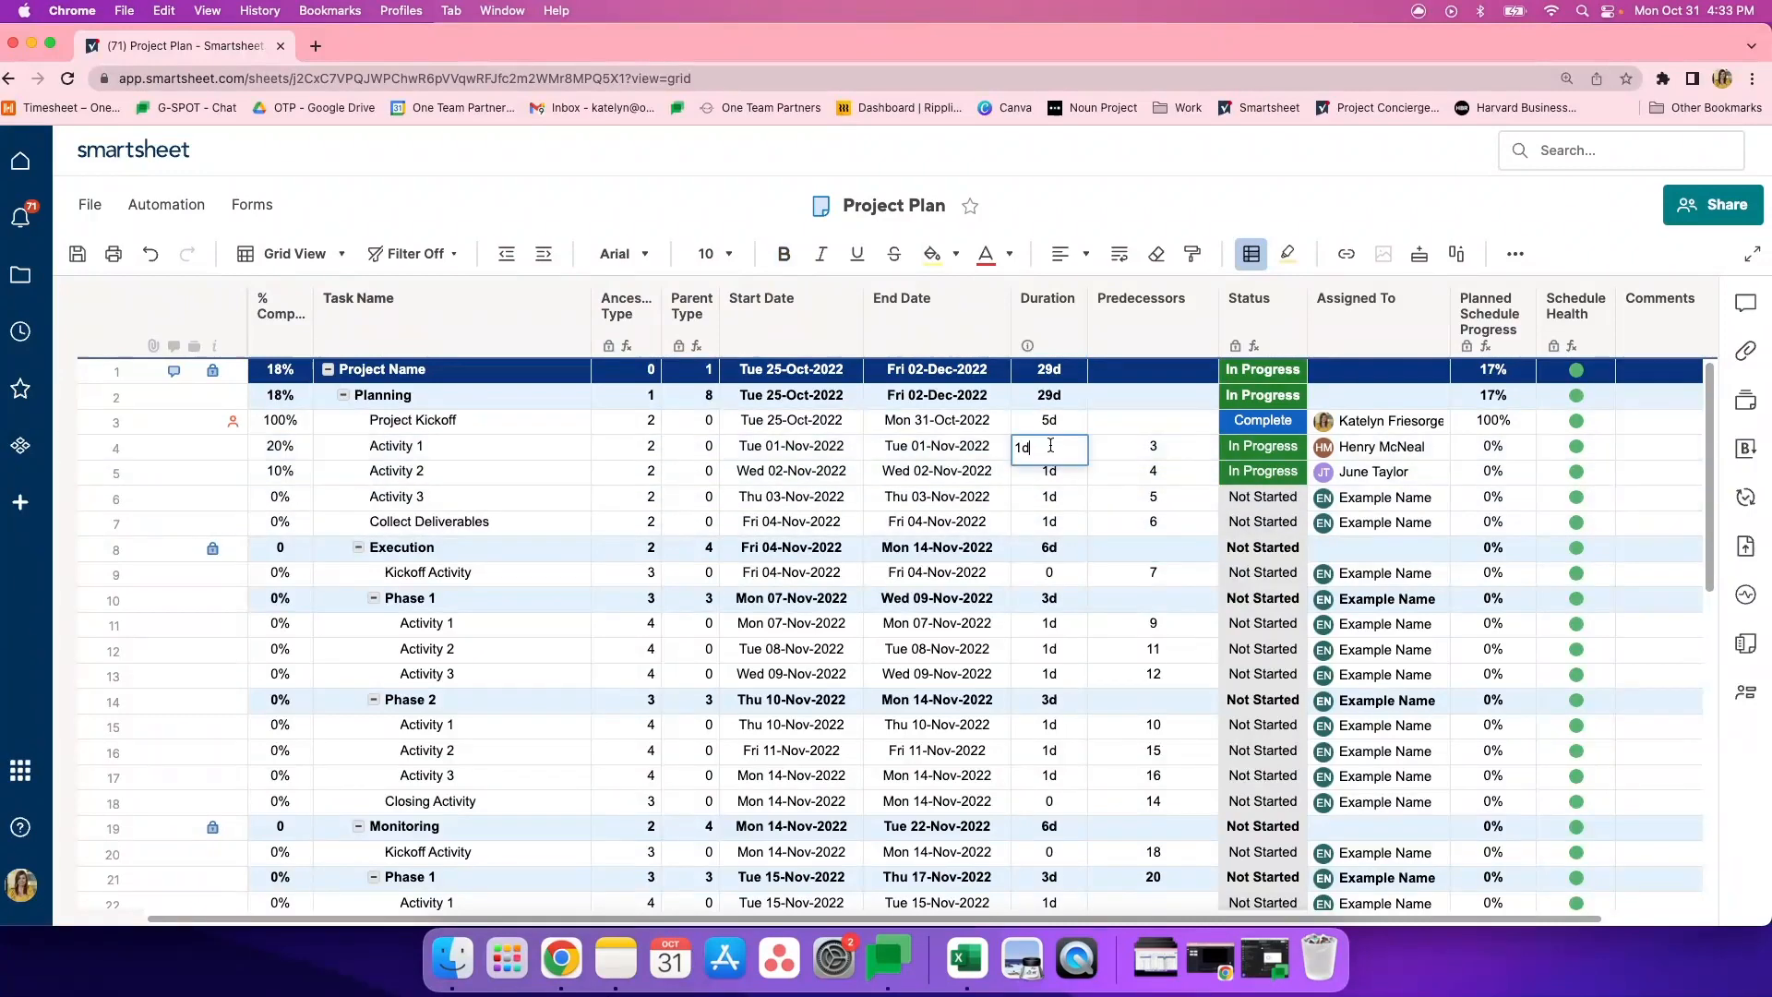
key(BackSpace)
key(BackSpace)
text(5)
key(Return)
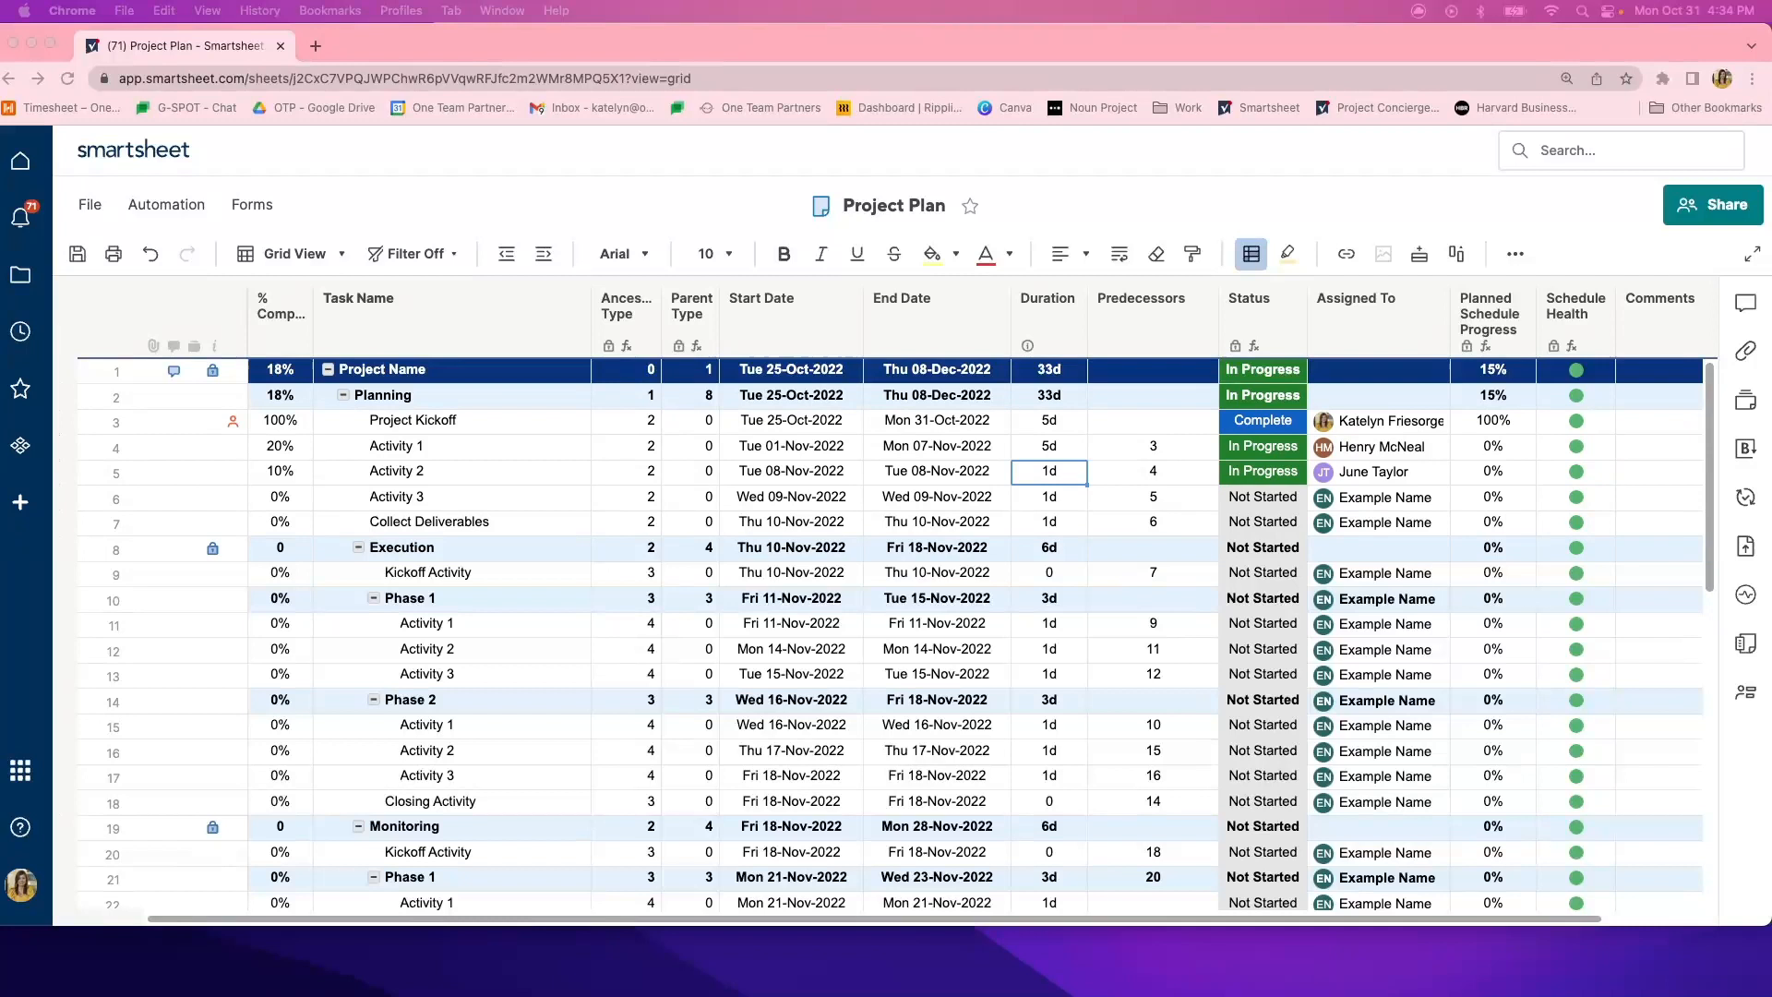
- Examine the Status column, its formula based on % Complete, and the status values of the Planning and Execution rows
click(1286, 316)
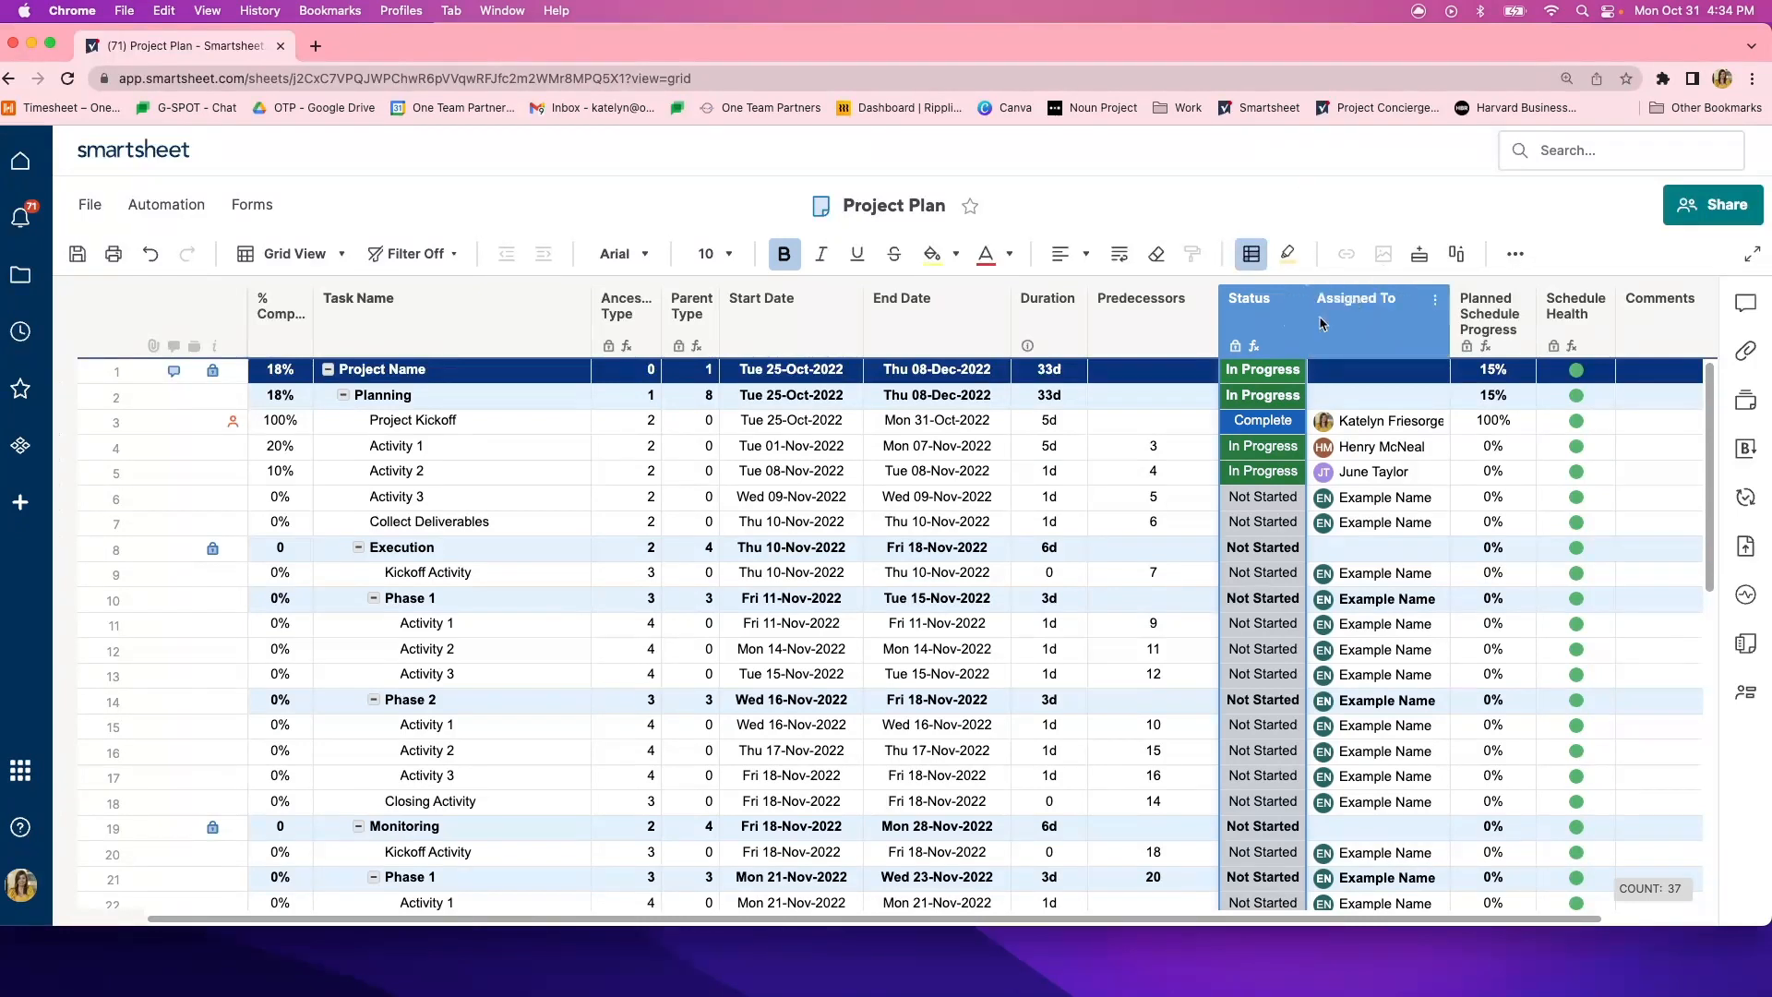
click(1247, 395)
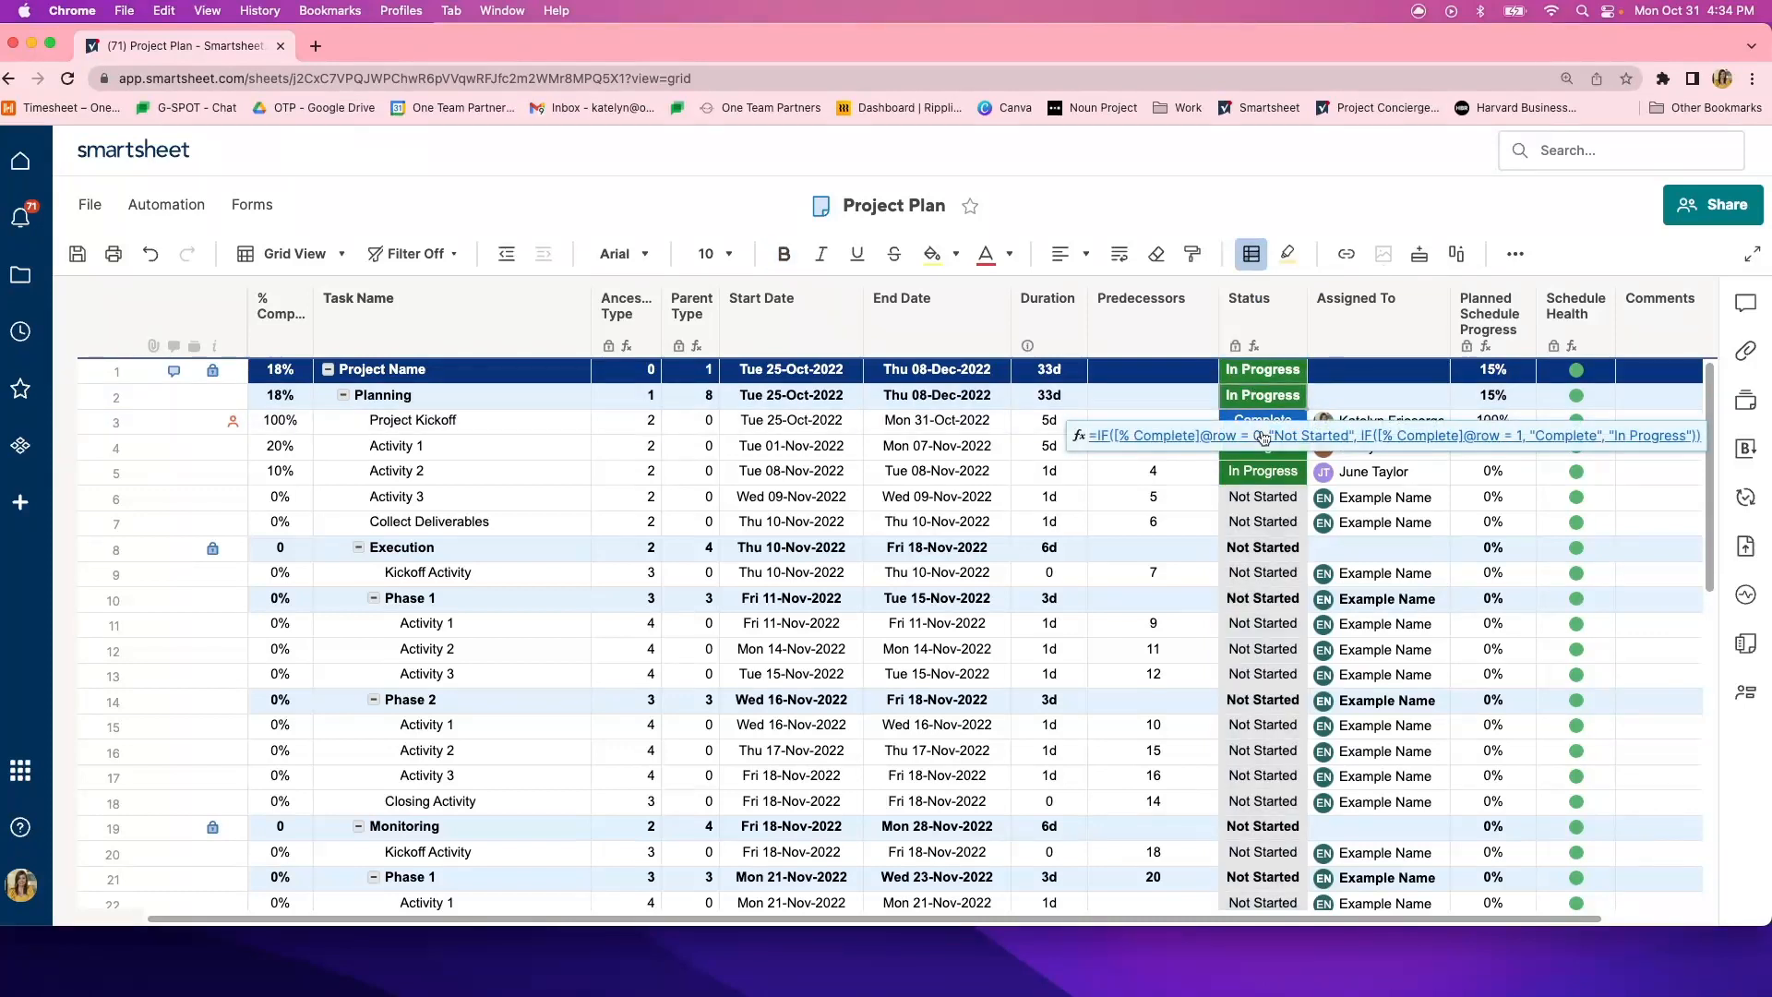
click(1309, 573)
click(1265, 550)
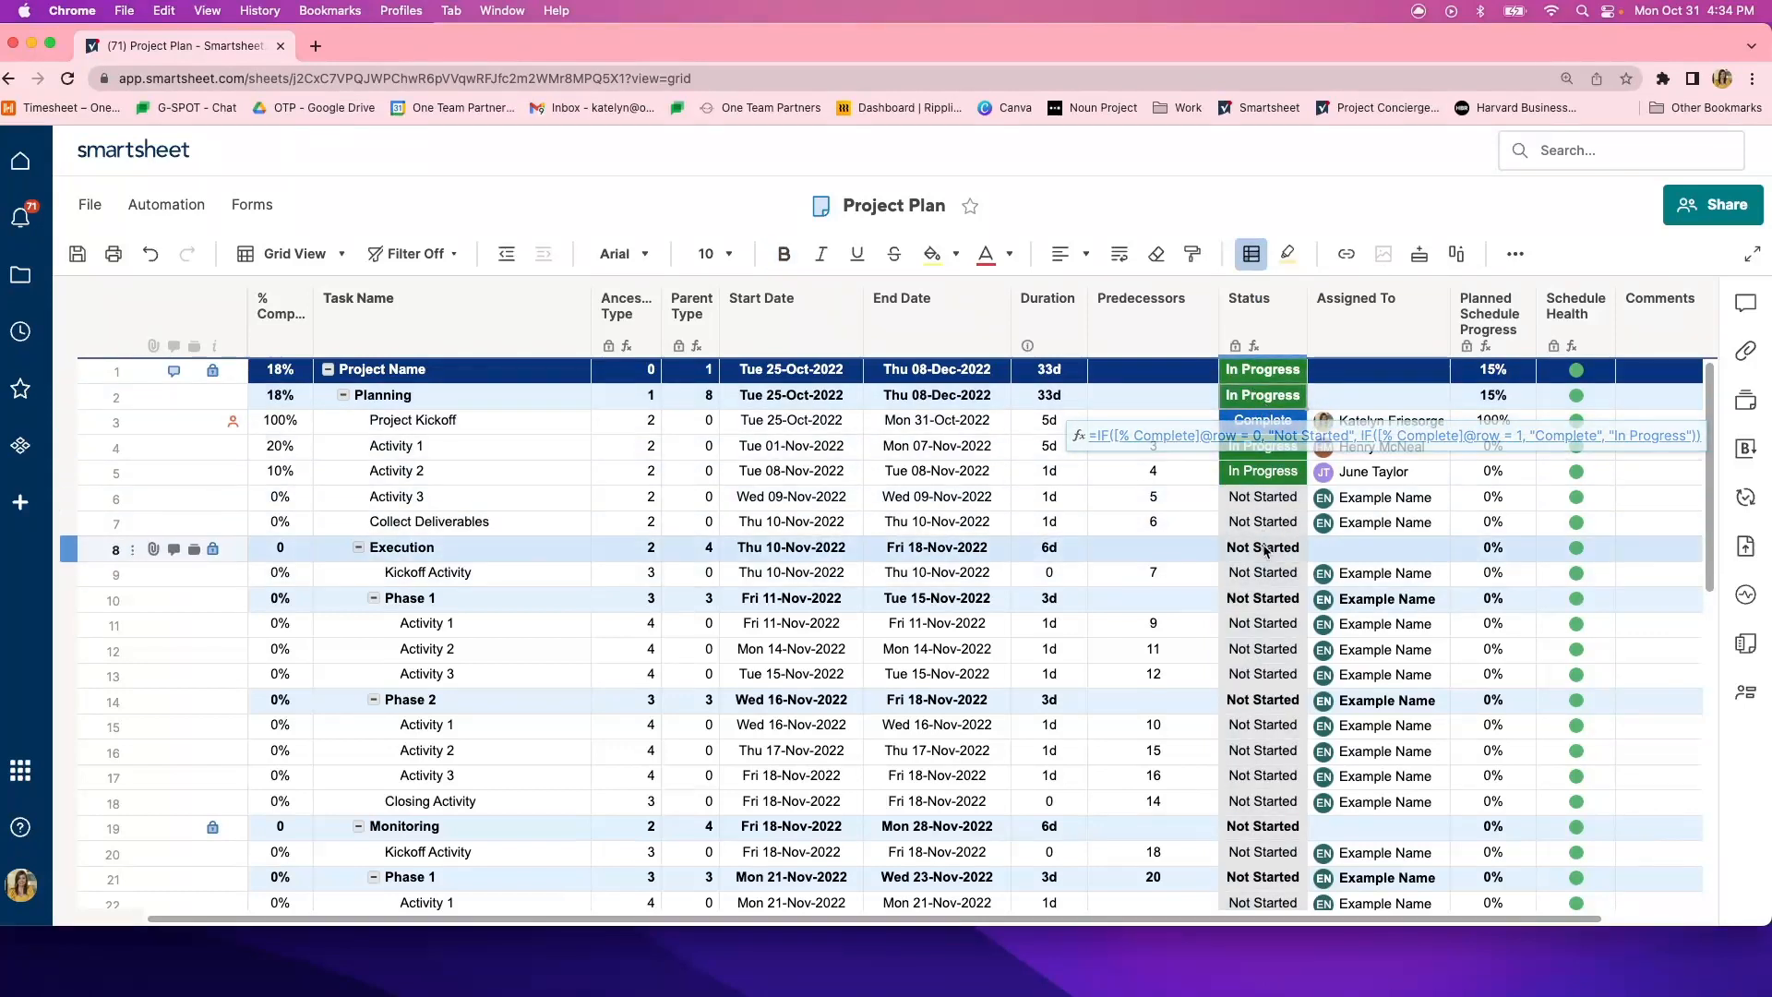
click(1261, 504)
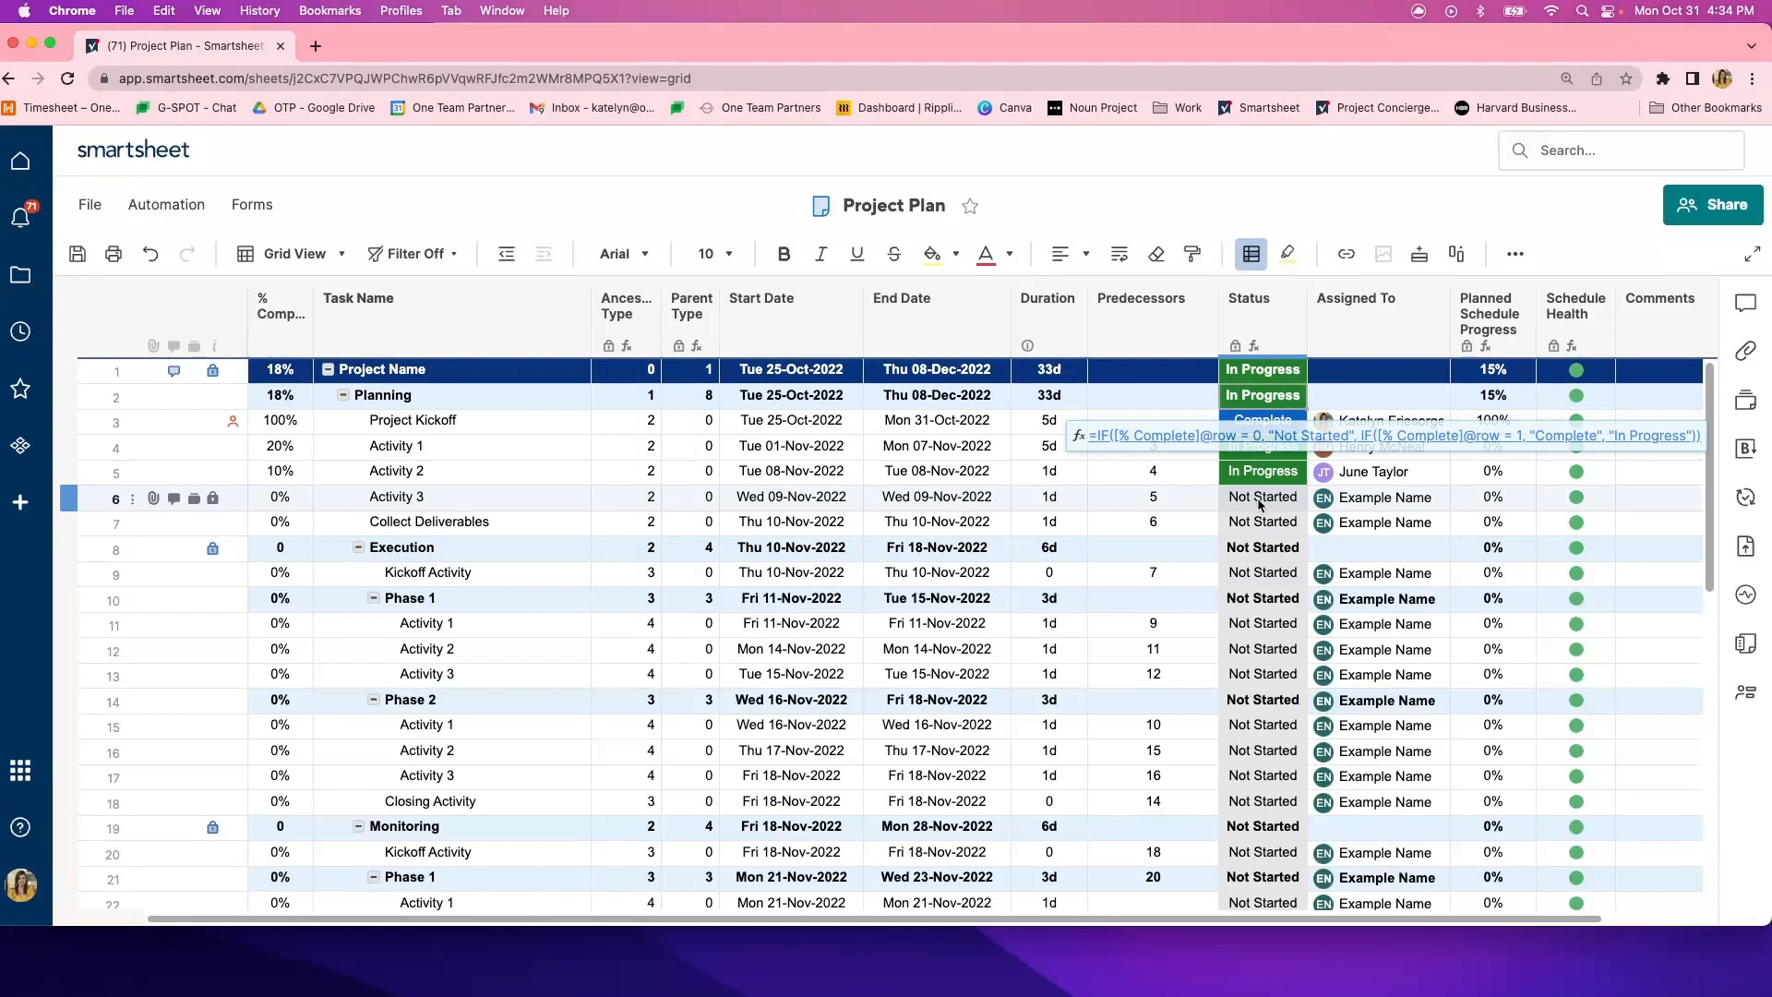
click(1261, 475)
click(1262, 448)
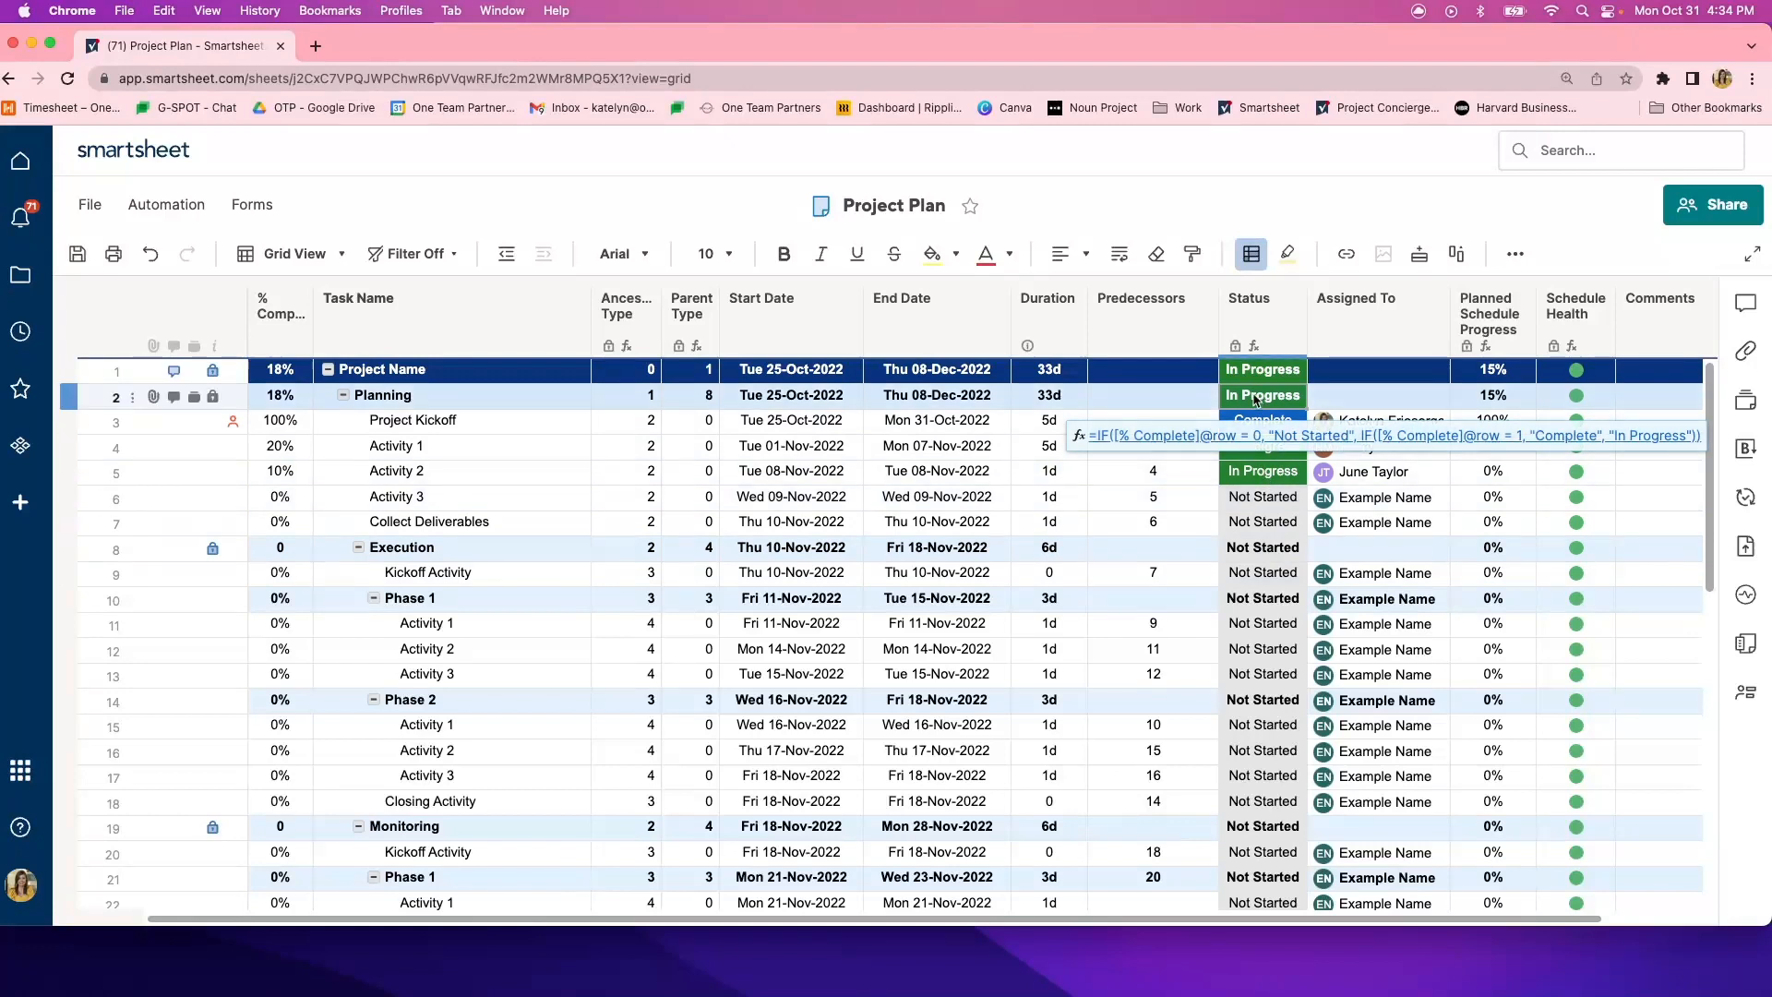
click(1262, 417)
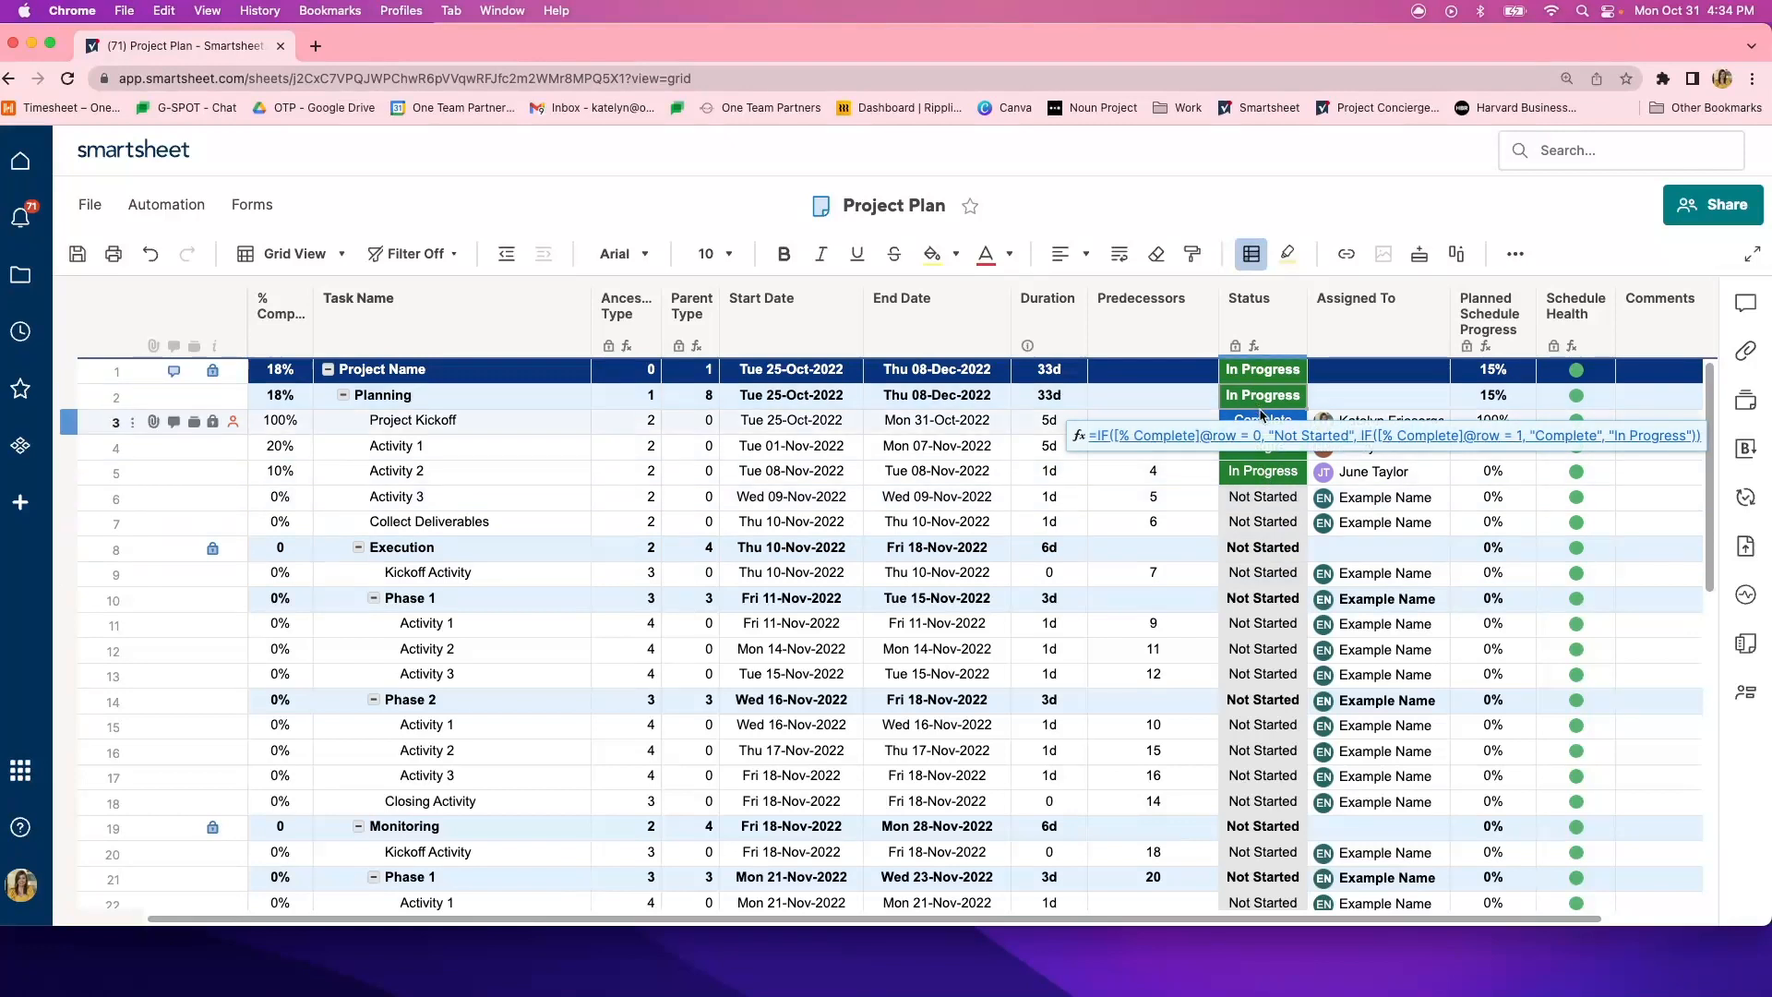
key(Down)
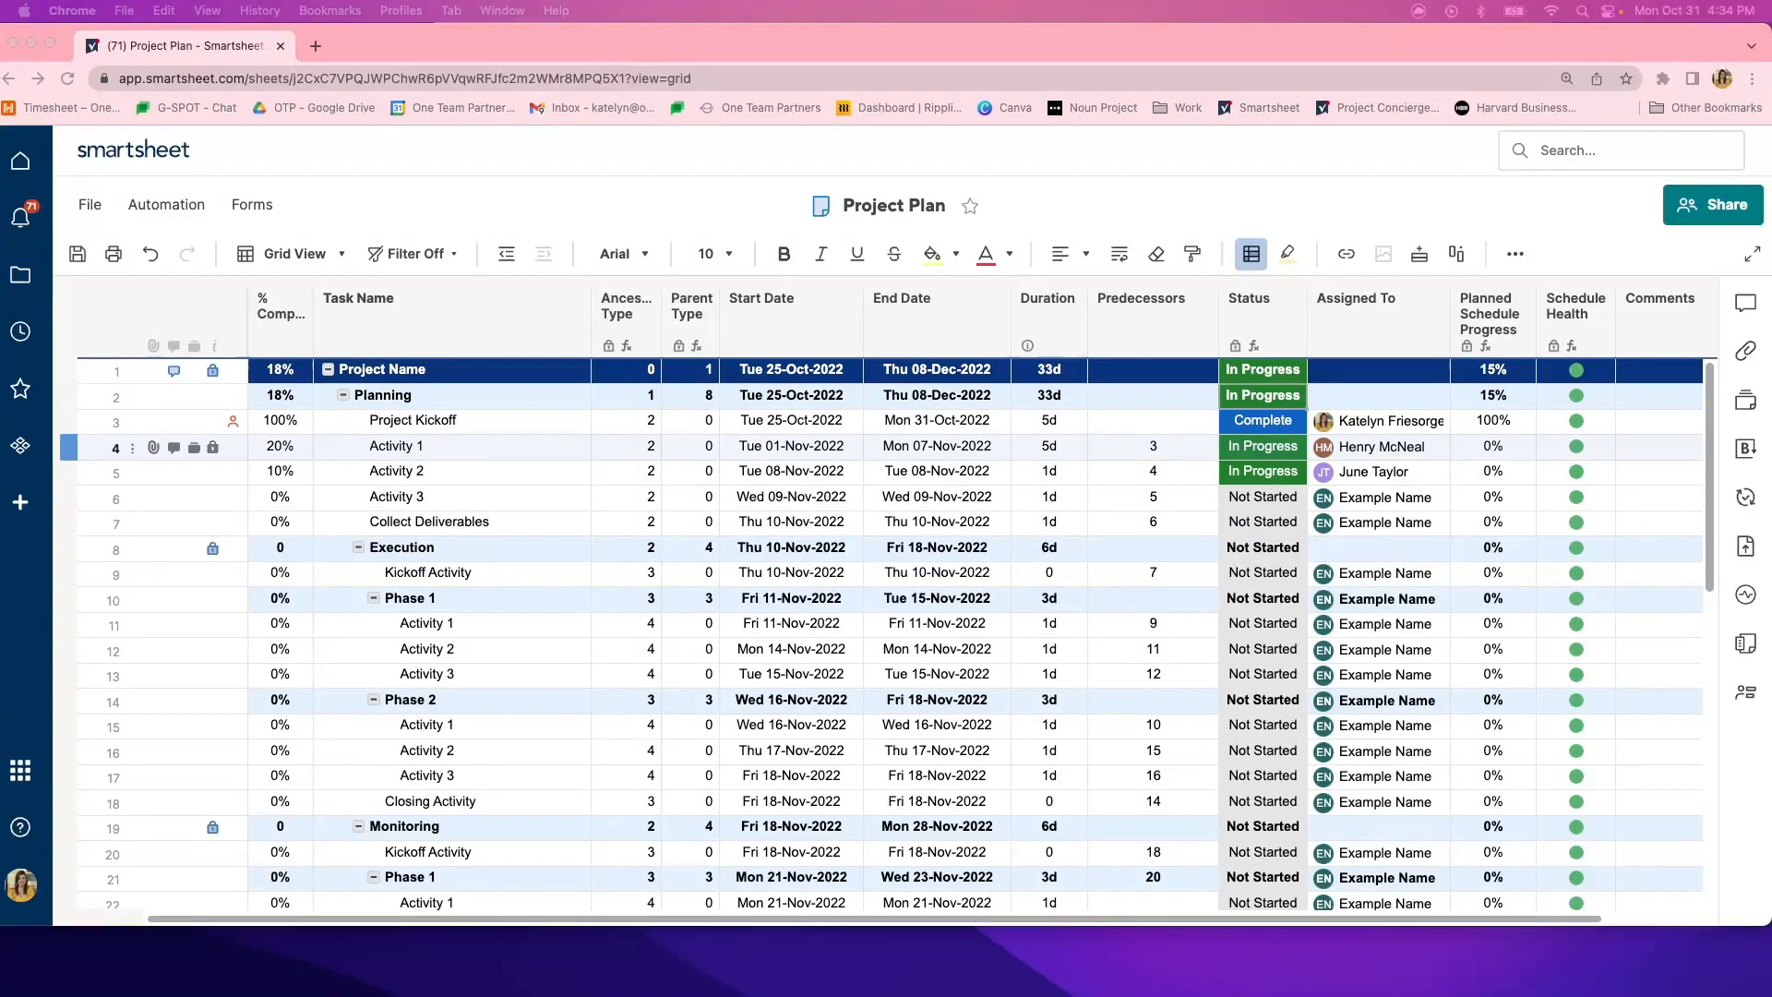
- Examine the Assigned To column, including the contacts available for Project Kickoff and the assignees of Planning's Activity 1 and Activity 2
click(1396, 338)
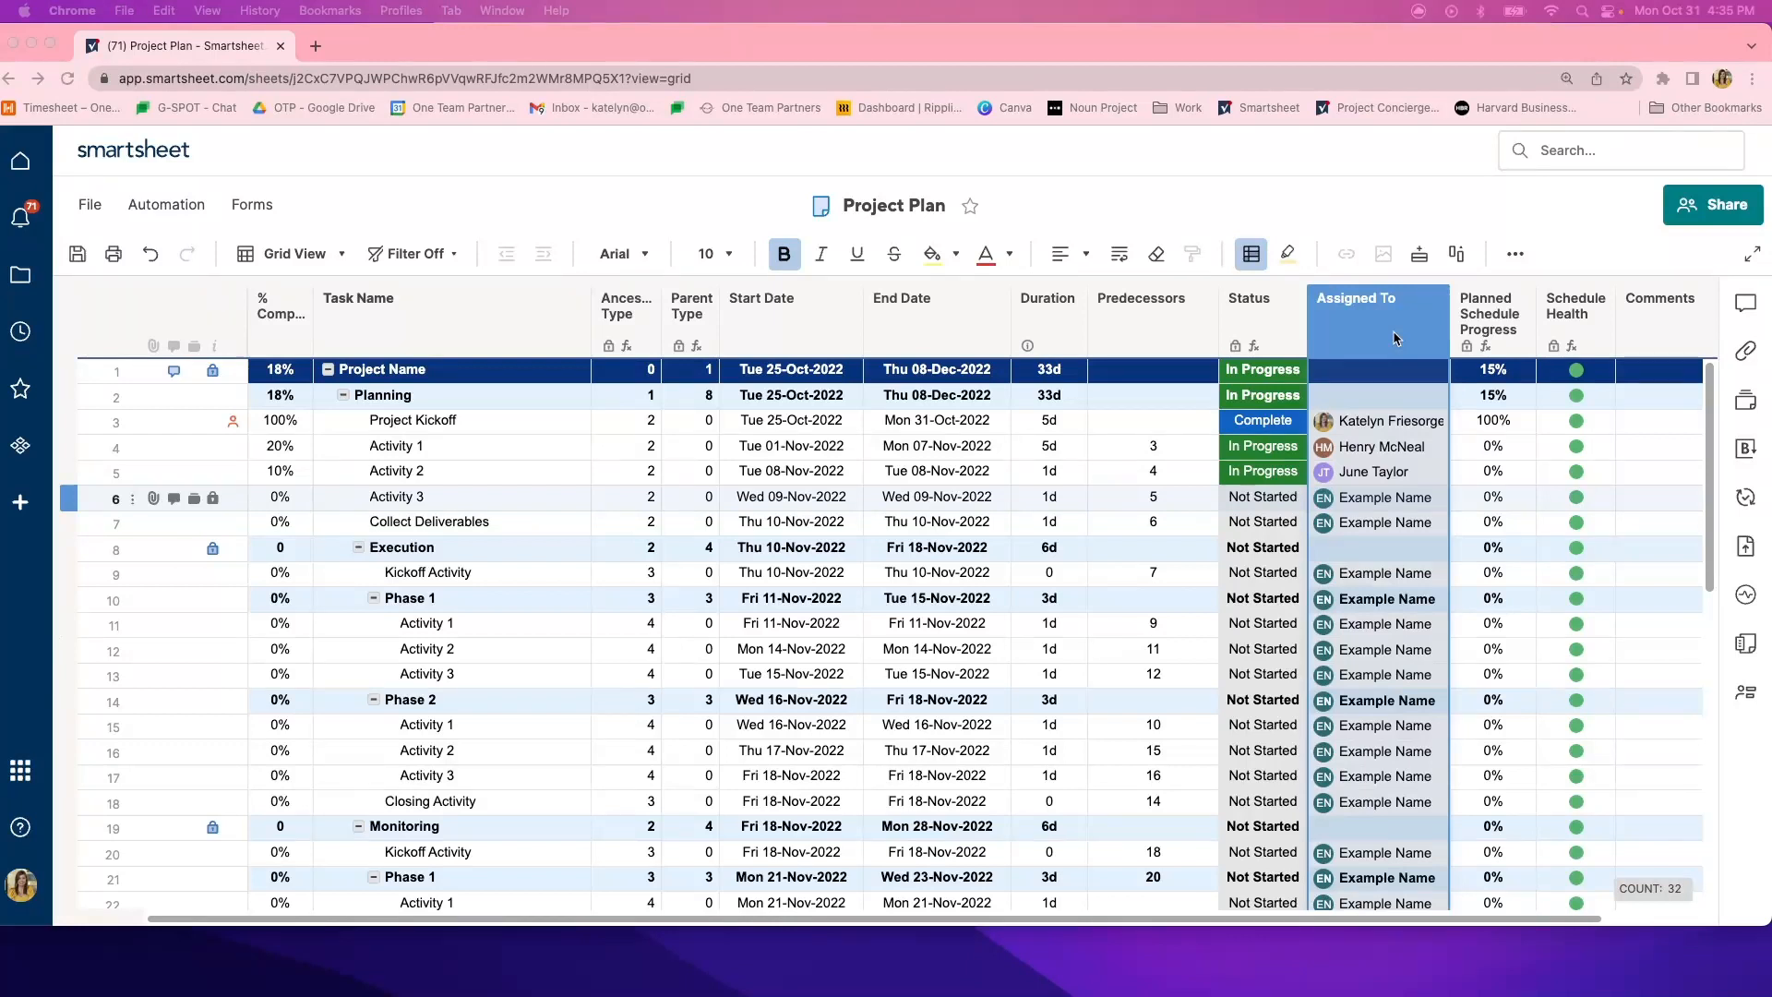
click(1355, 424)
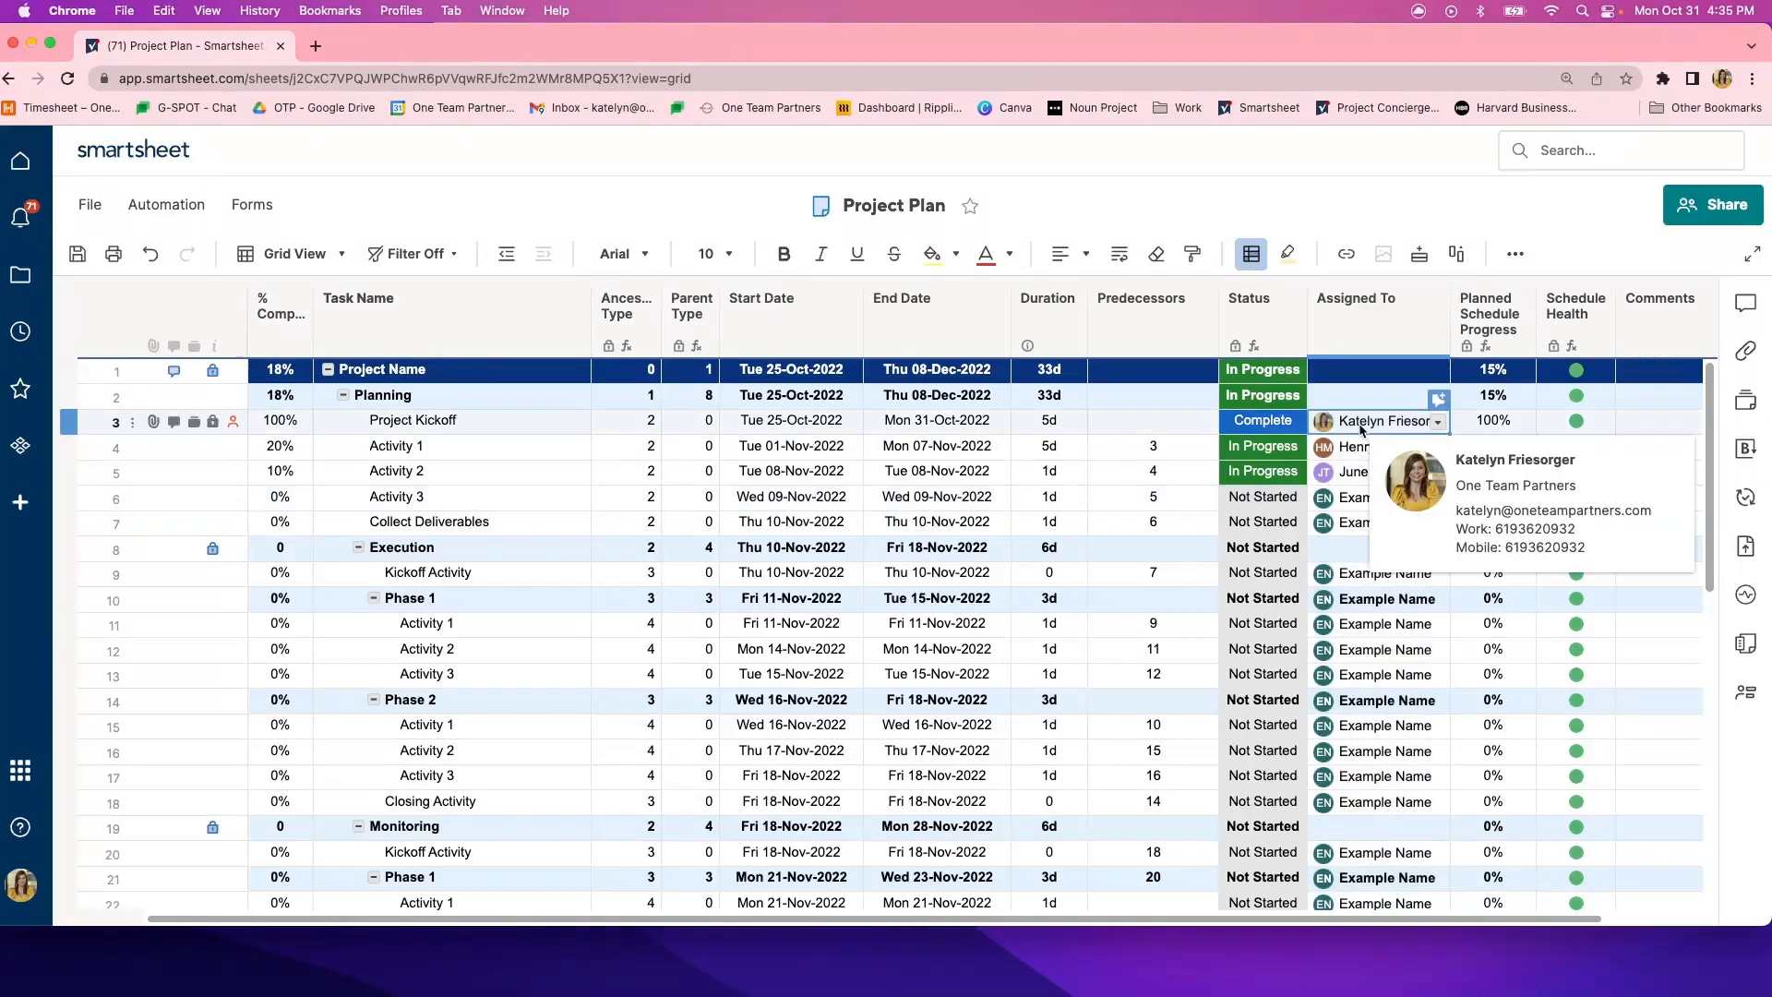
click(1436, 423)
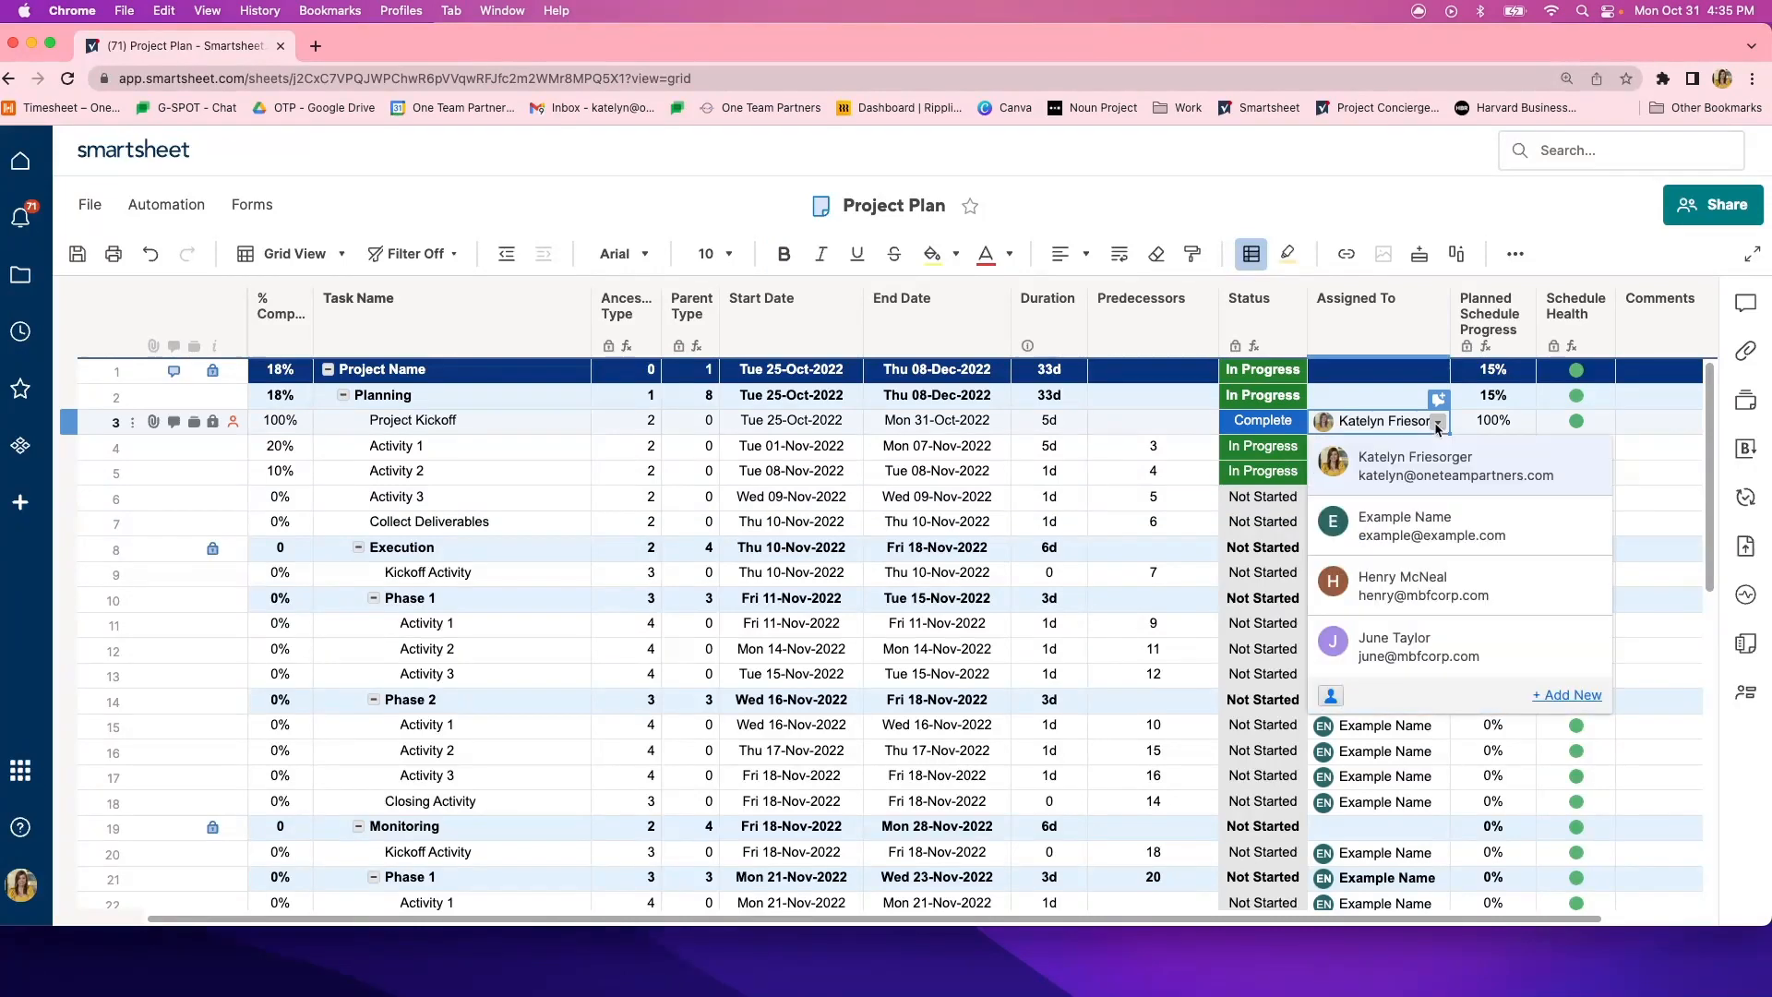
click(1437, 772)
click(1380, 452)
click(1378, 468)
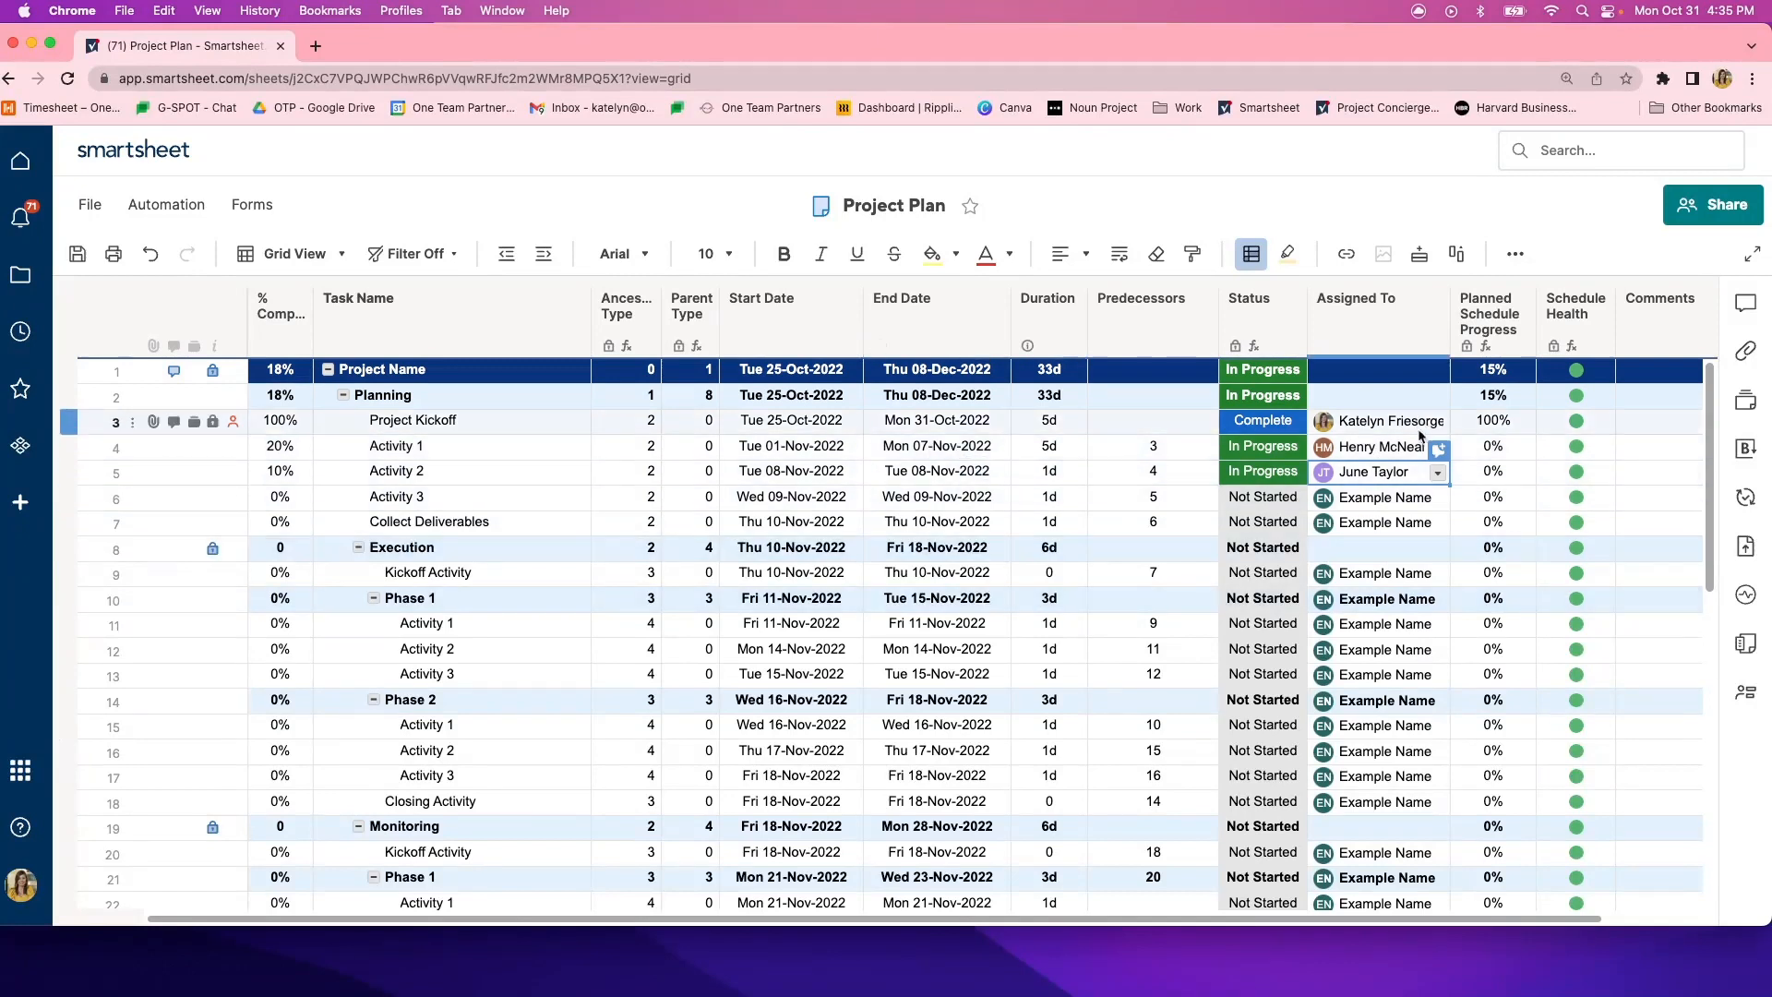
mouse_move(1404, 451)
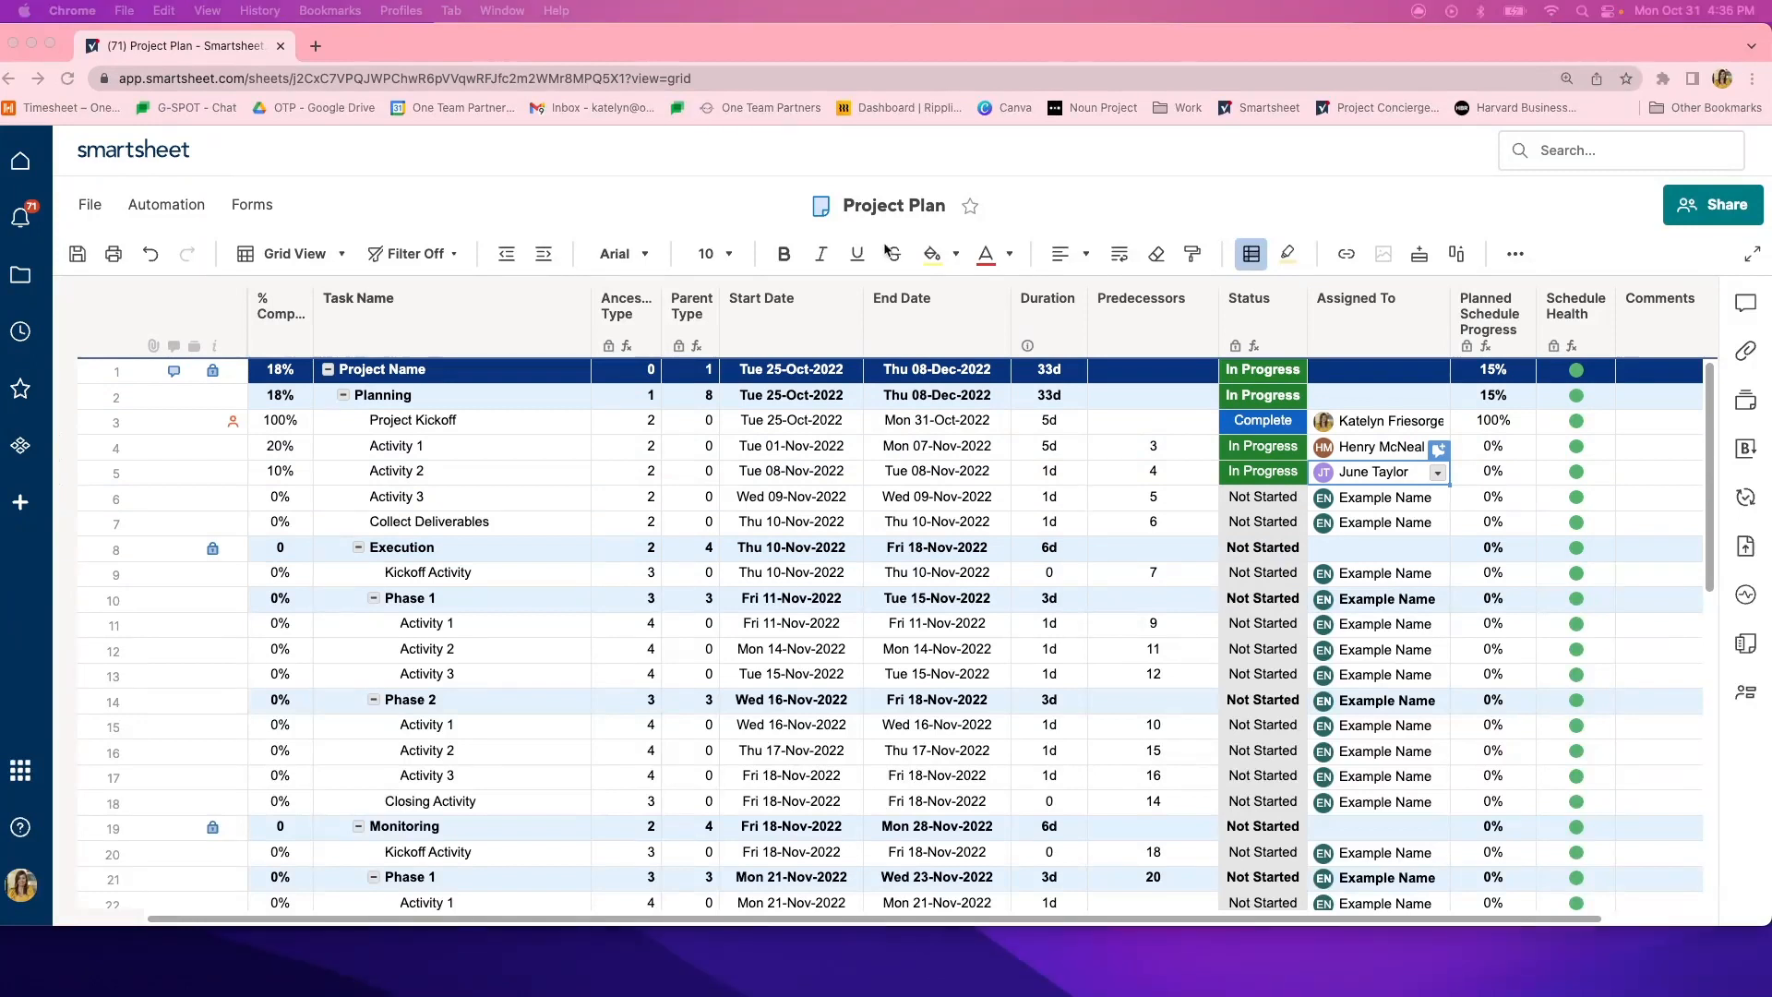
- Reassign Activity 3 under Planning to the same contact who is assigned to Project Kickoff
click(1421, 497)
click(1437, 500)
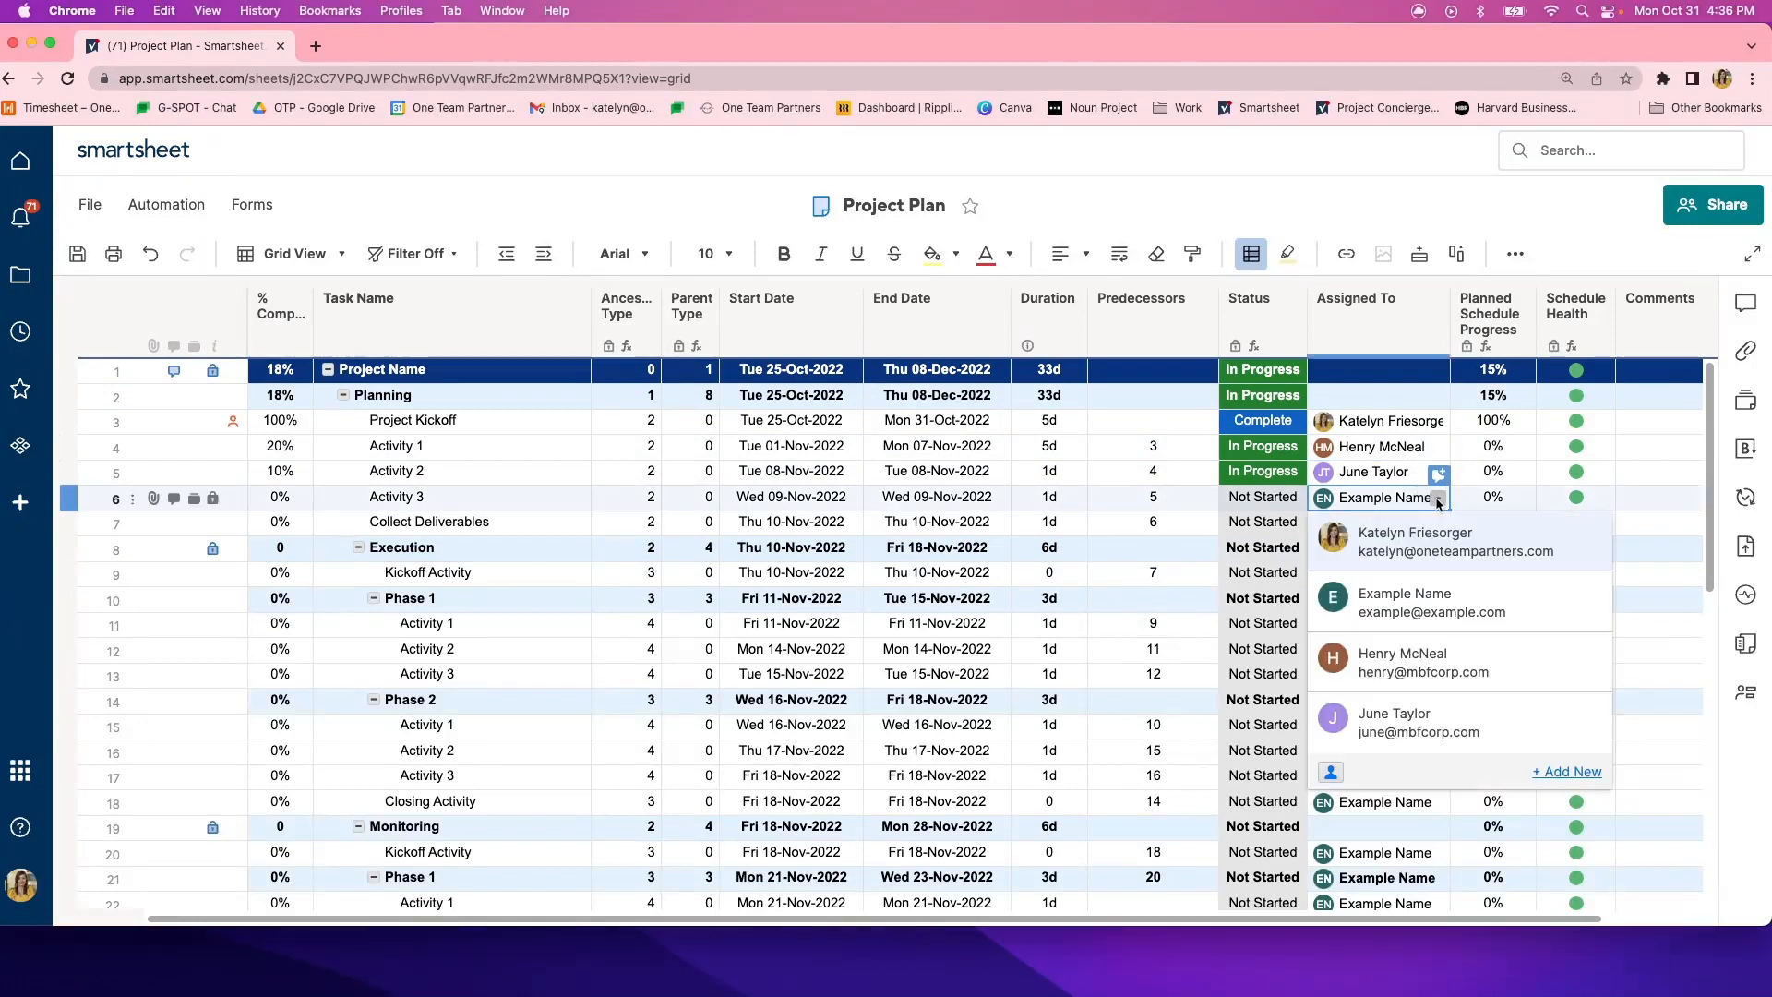
click(1418, 544)
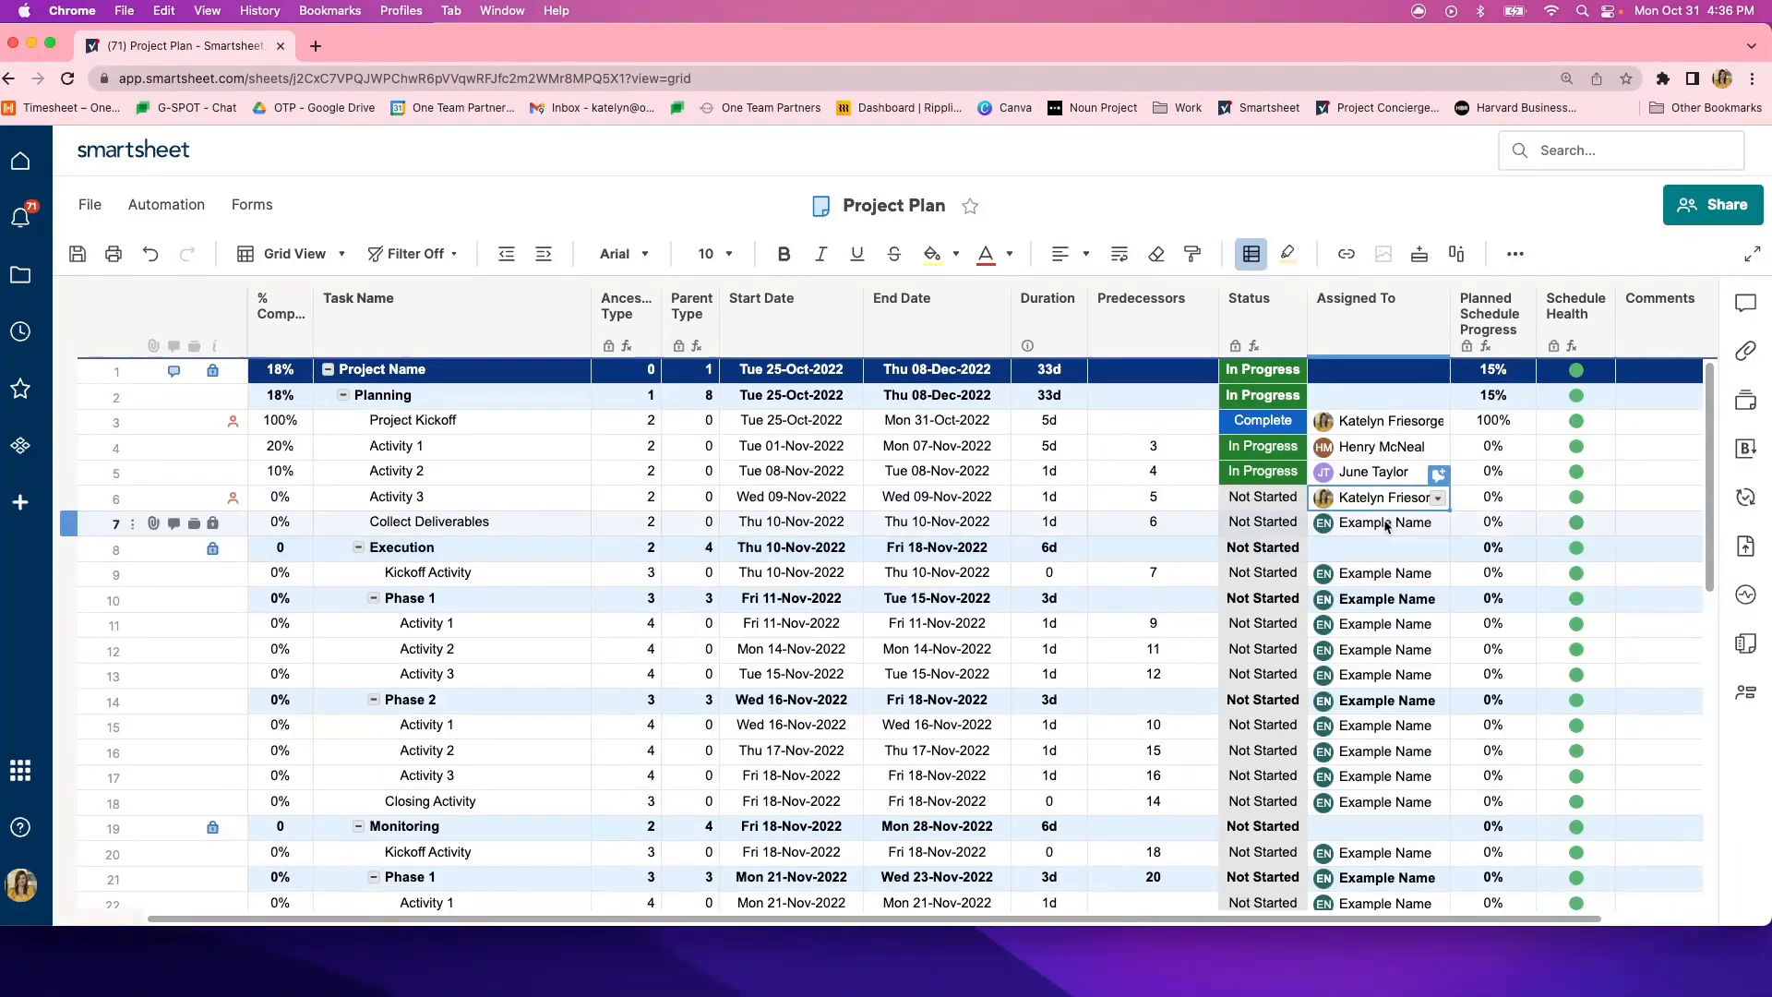
- Examine the contacts available for Collect Deliverables' Assigned To cell and the form for adding a new contact's name and email, without adding one
click(1384, 523)
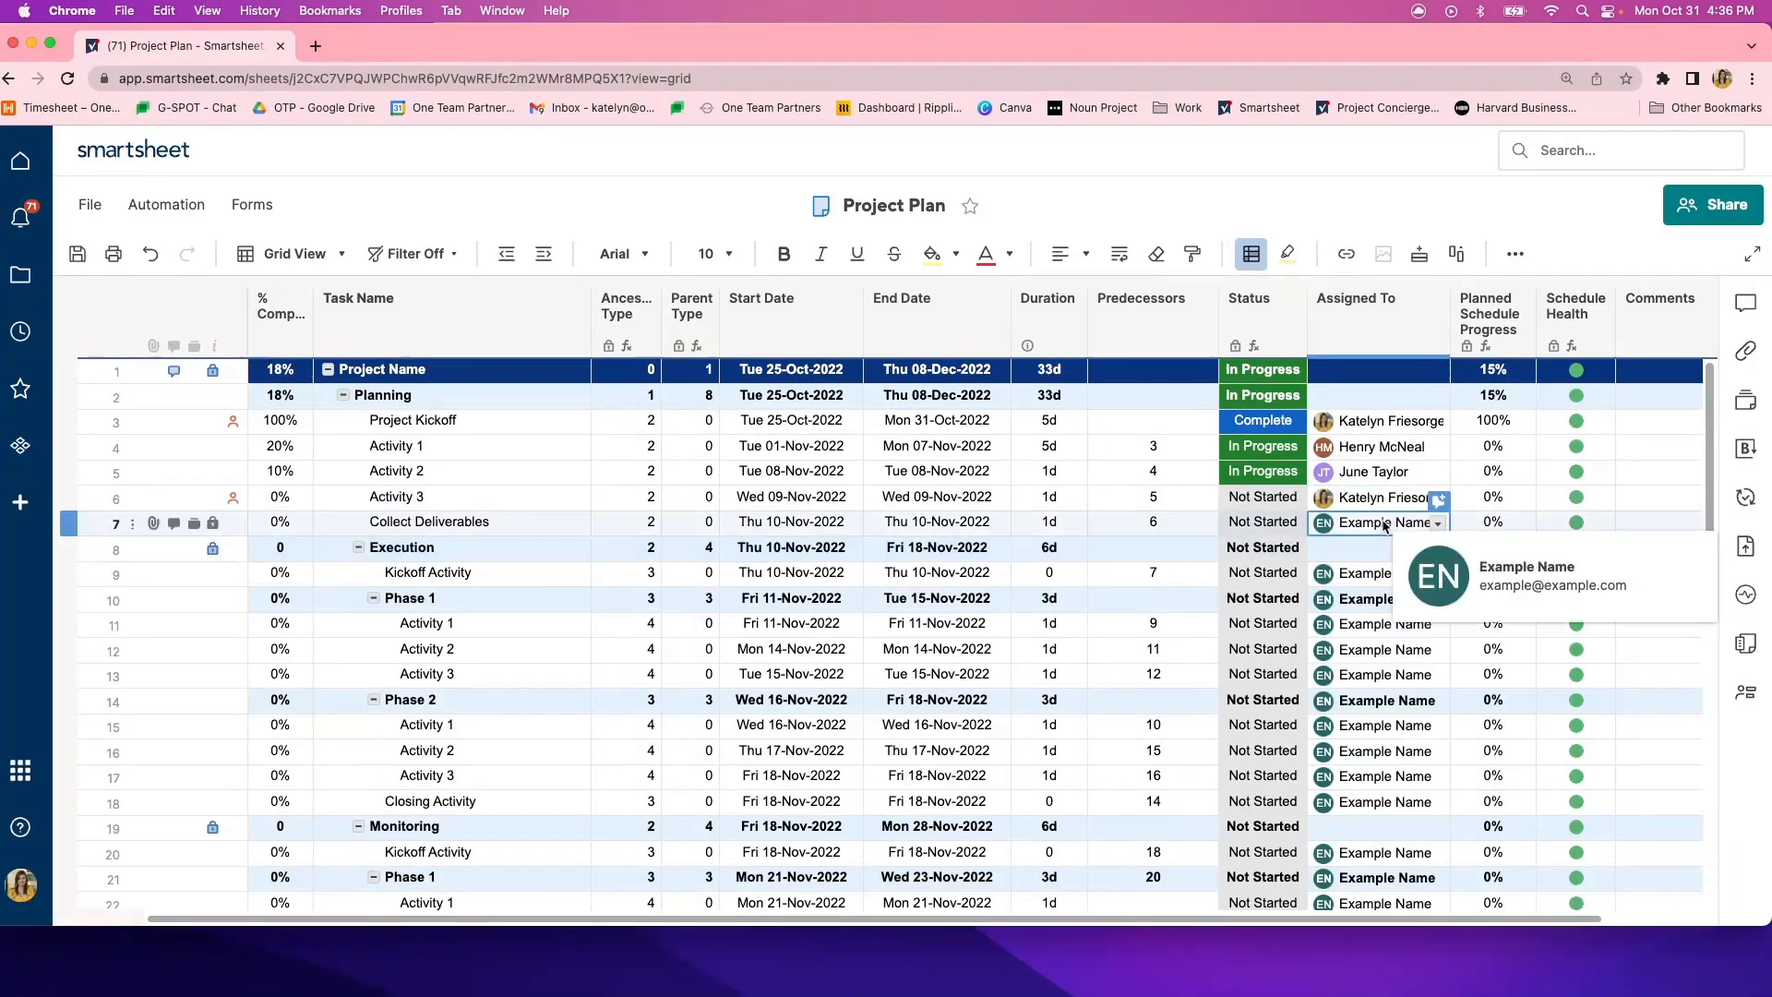
click(1436, 524)
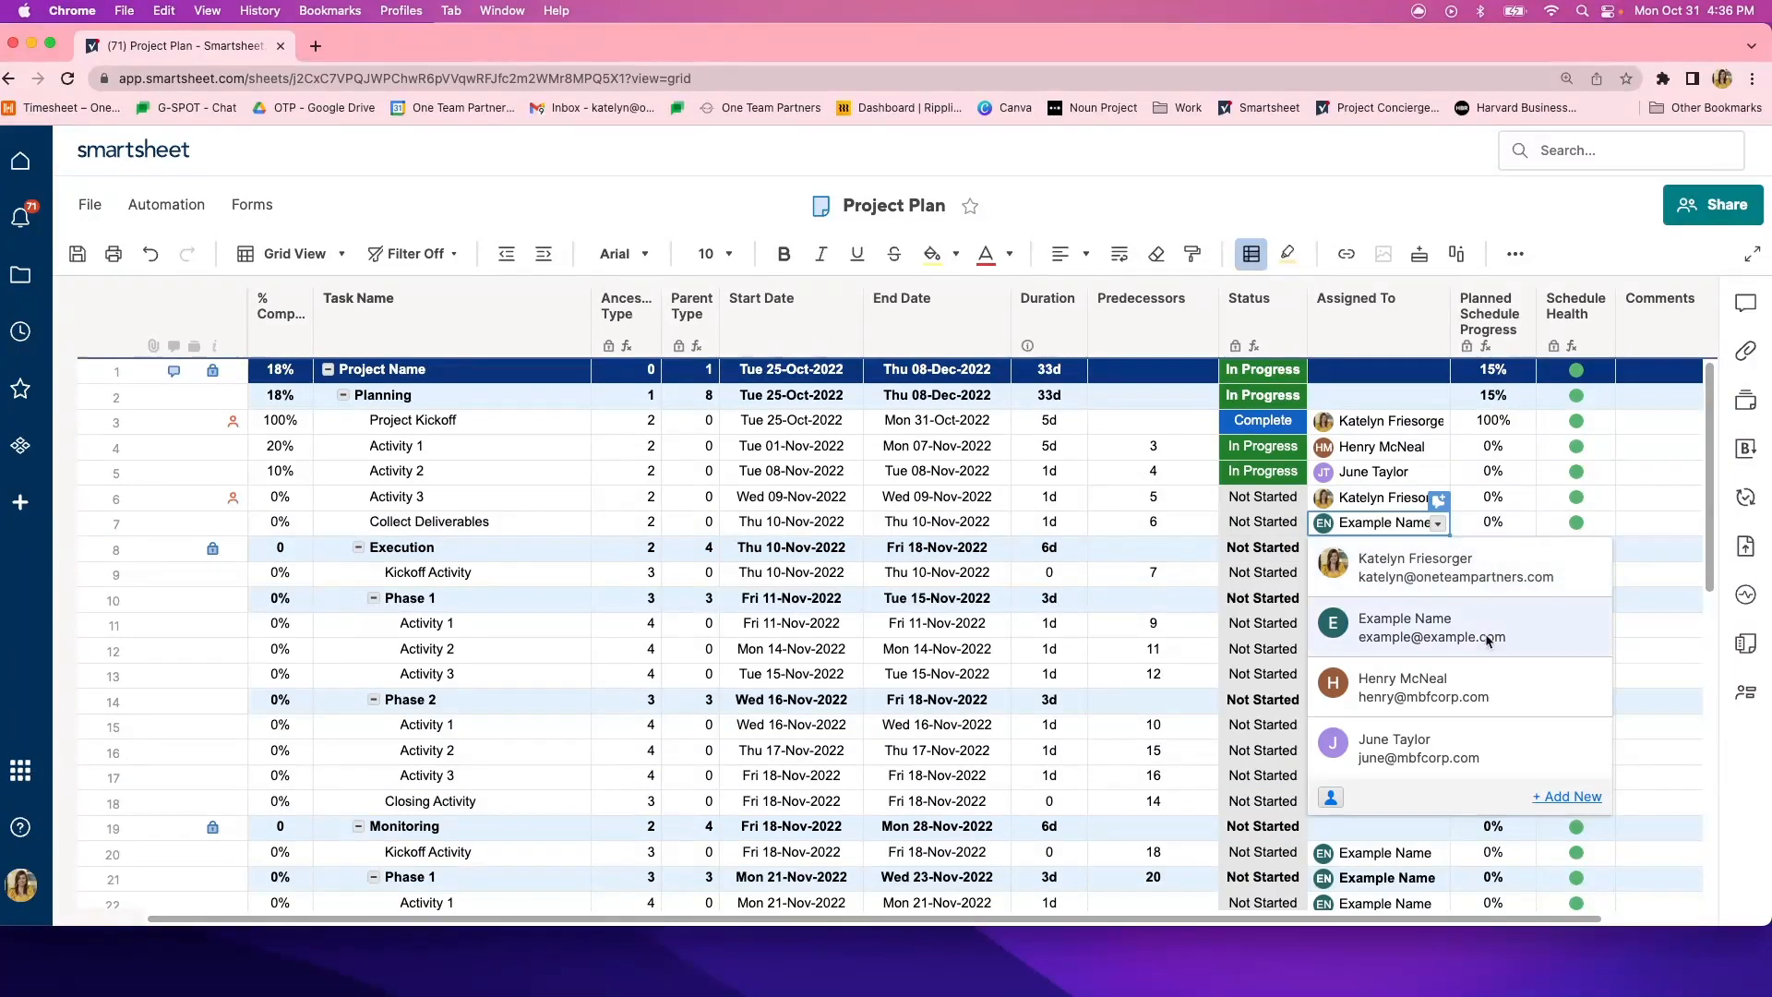
click(1564, 798)
click(1320, 636)
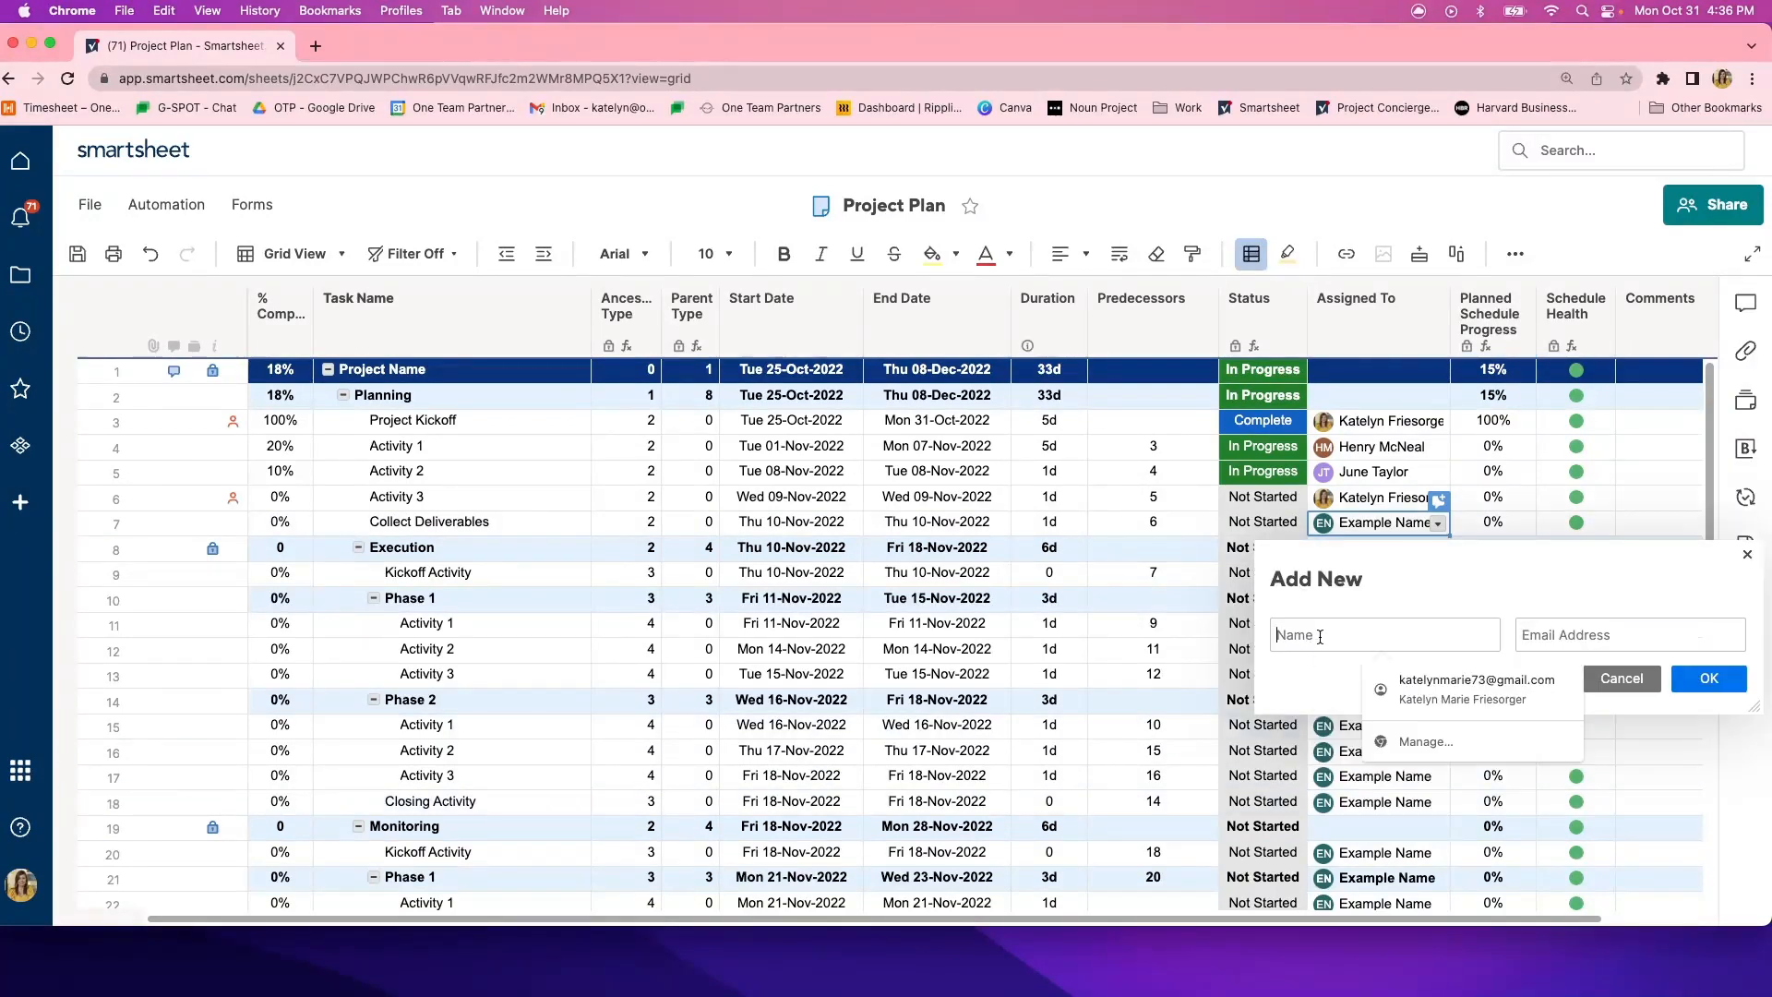
click(1620, 634)
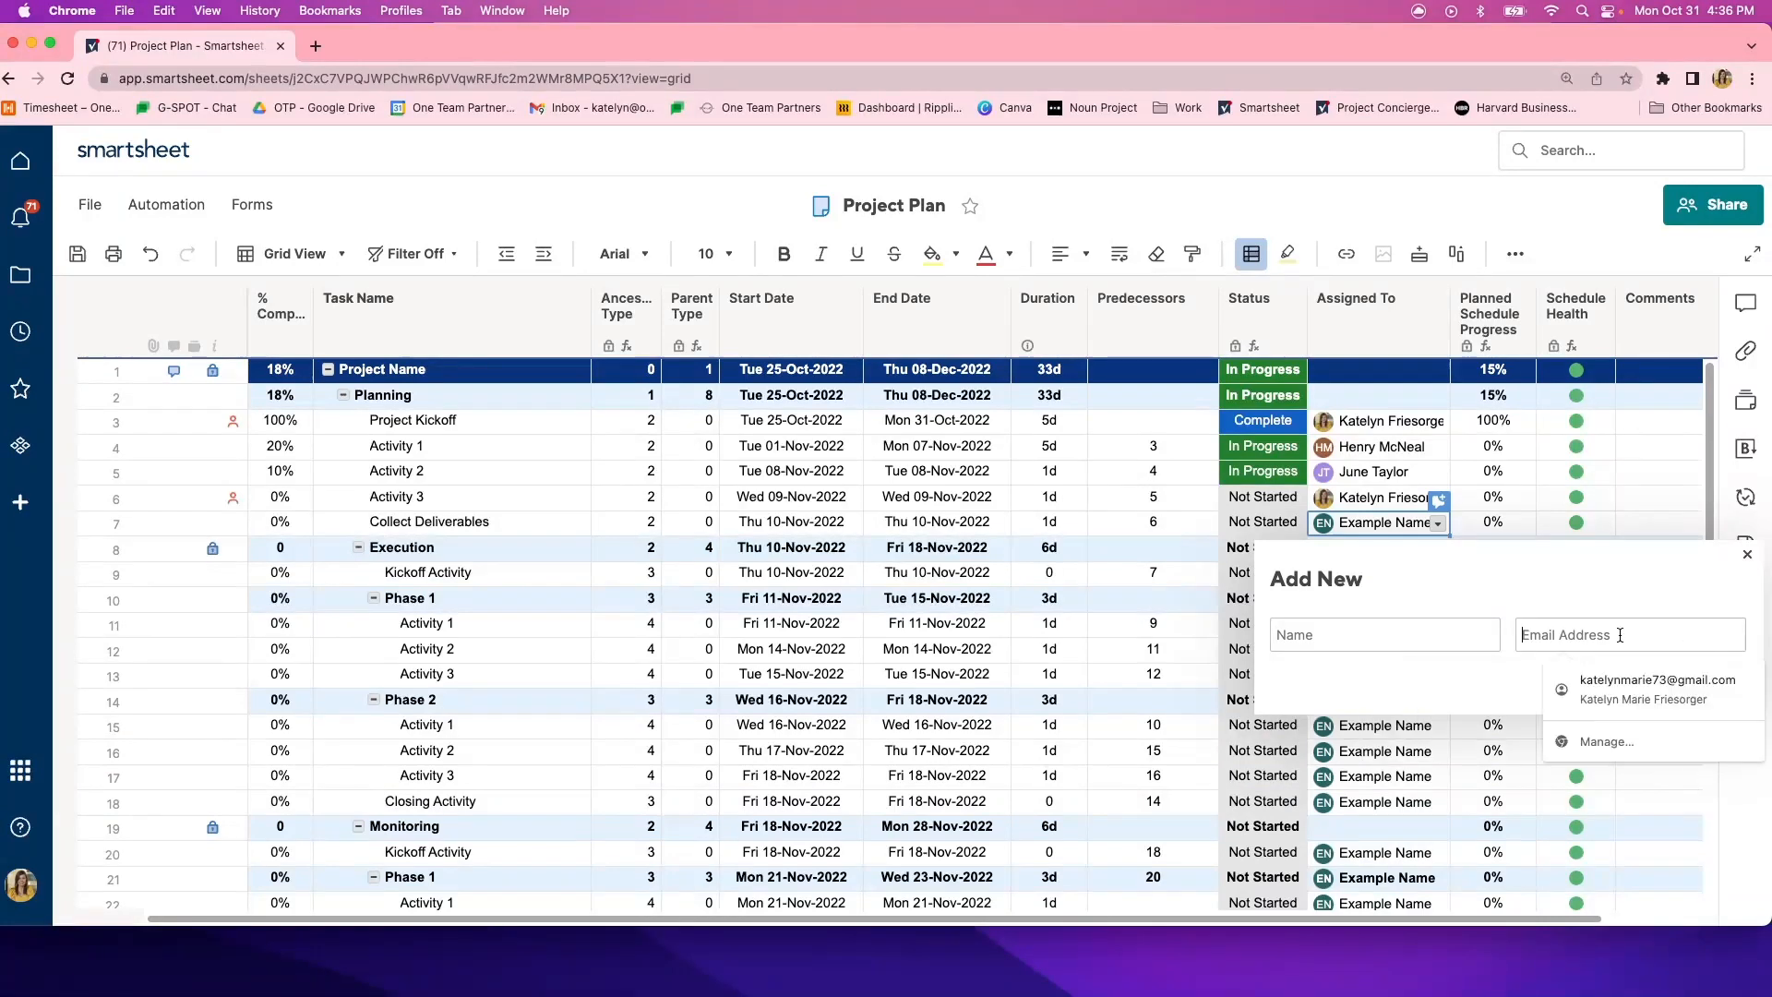
click(1593, 579)
click(1633, 677)
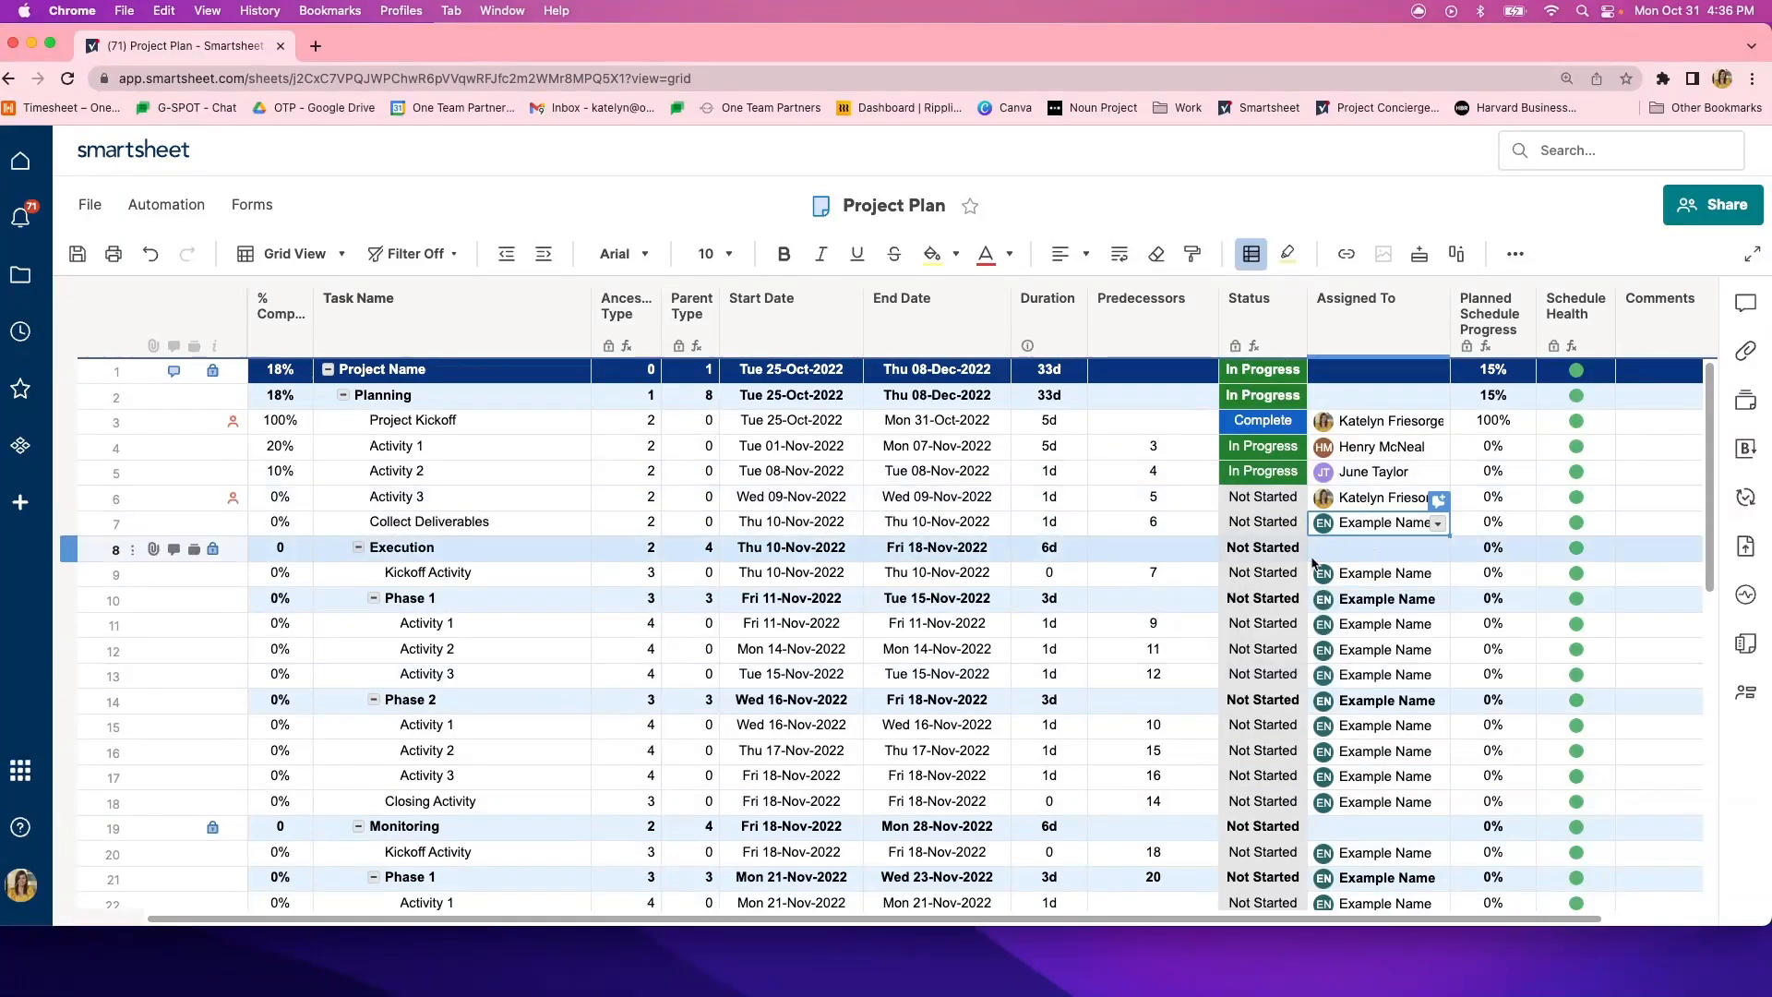
click(1437, 524)
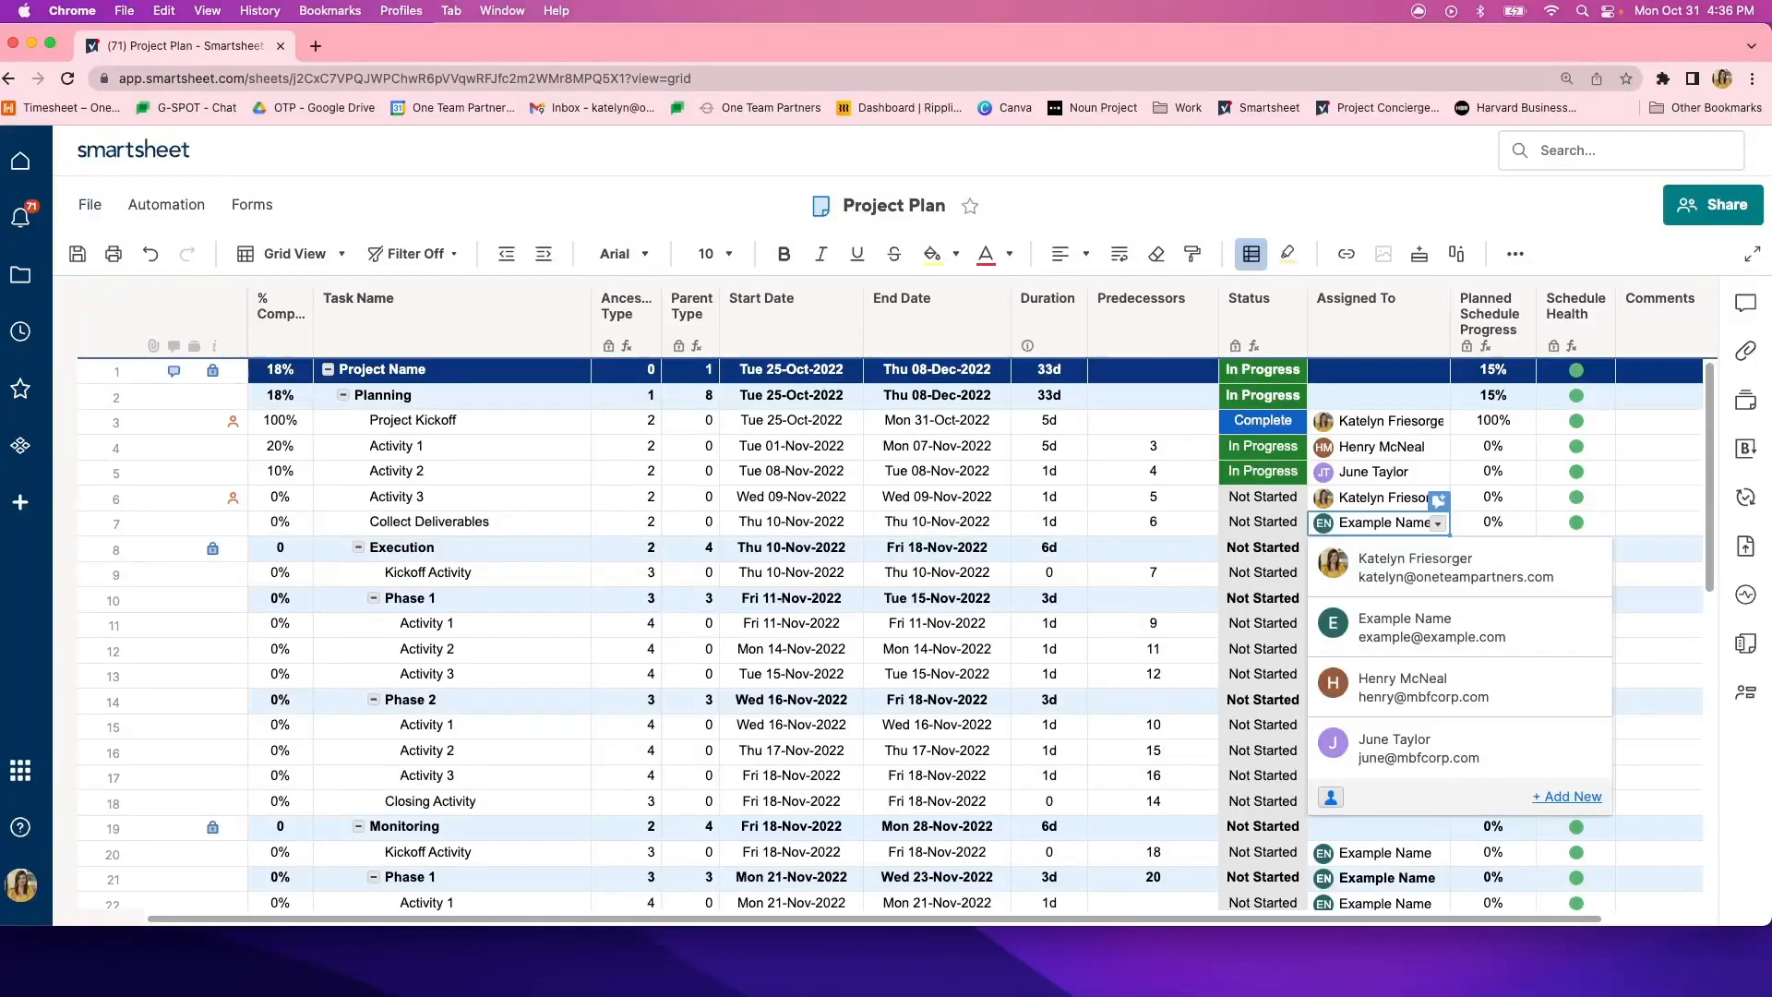
- Examine the Planned Schedule Progress and Schedule Health columns, including the formulas behind the Project Name and Planning values
click(1496, 345)
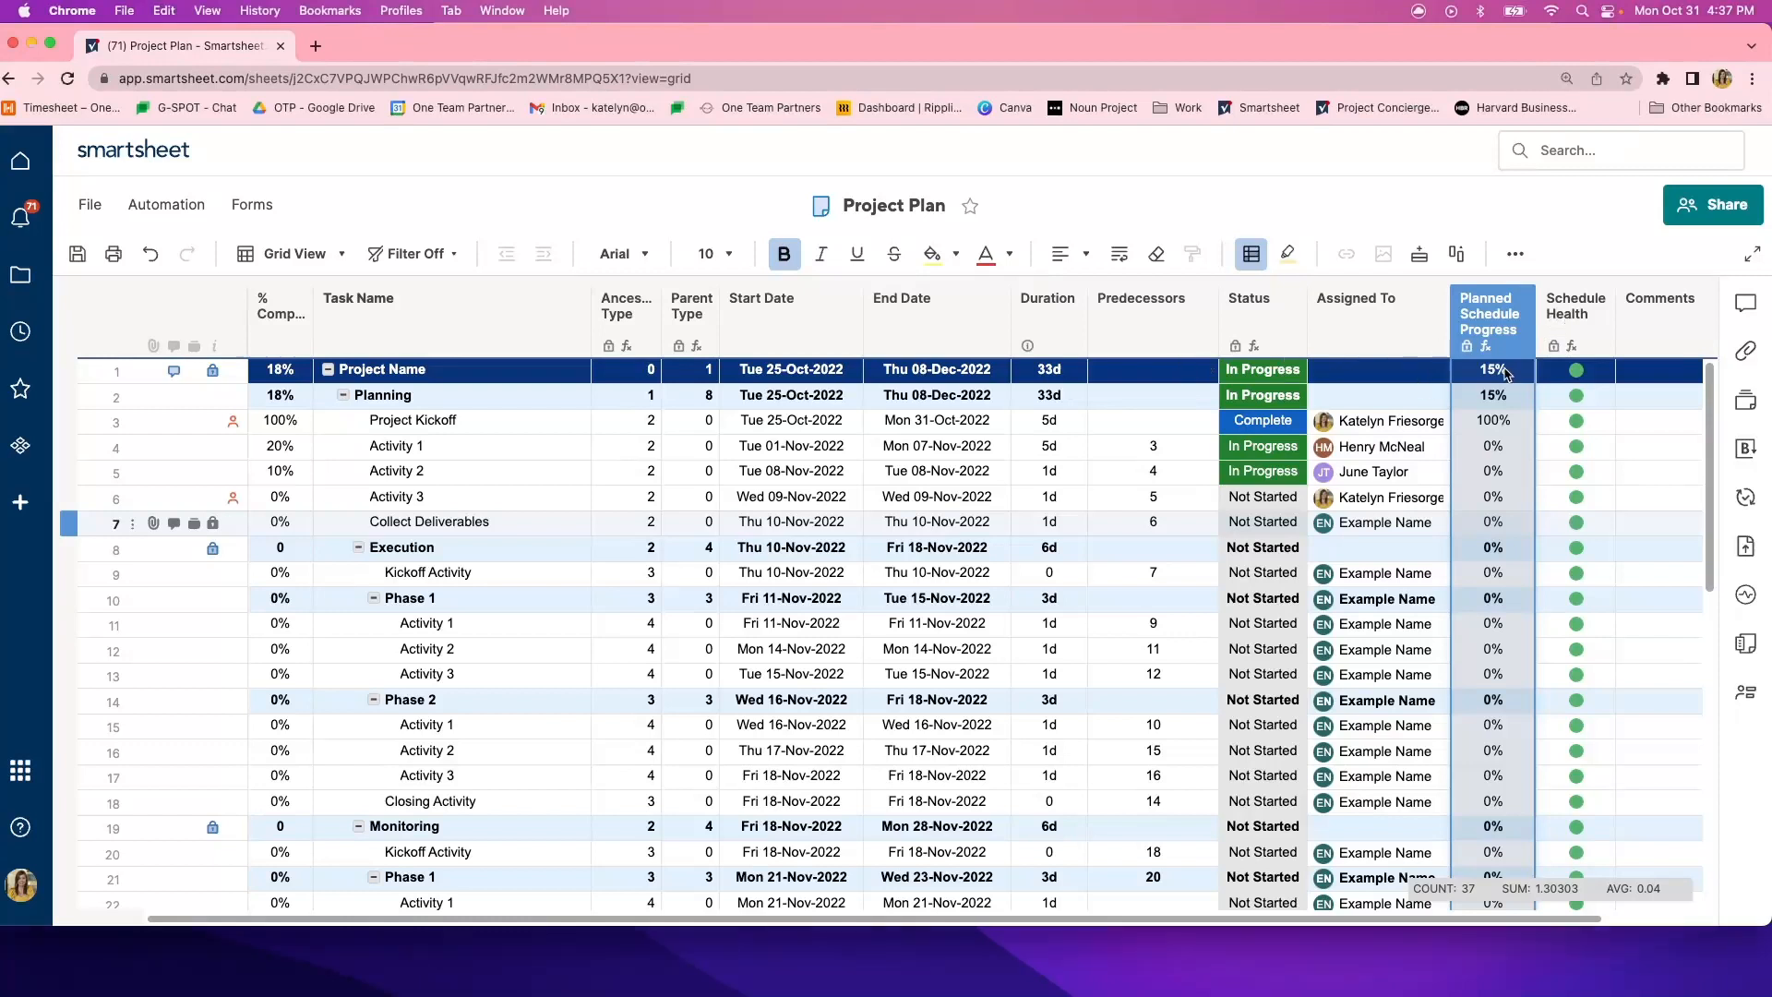
click(1474, 371)
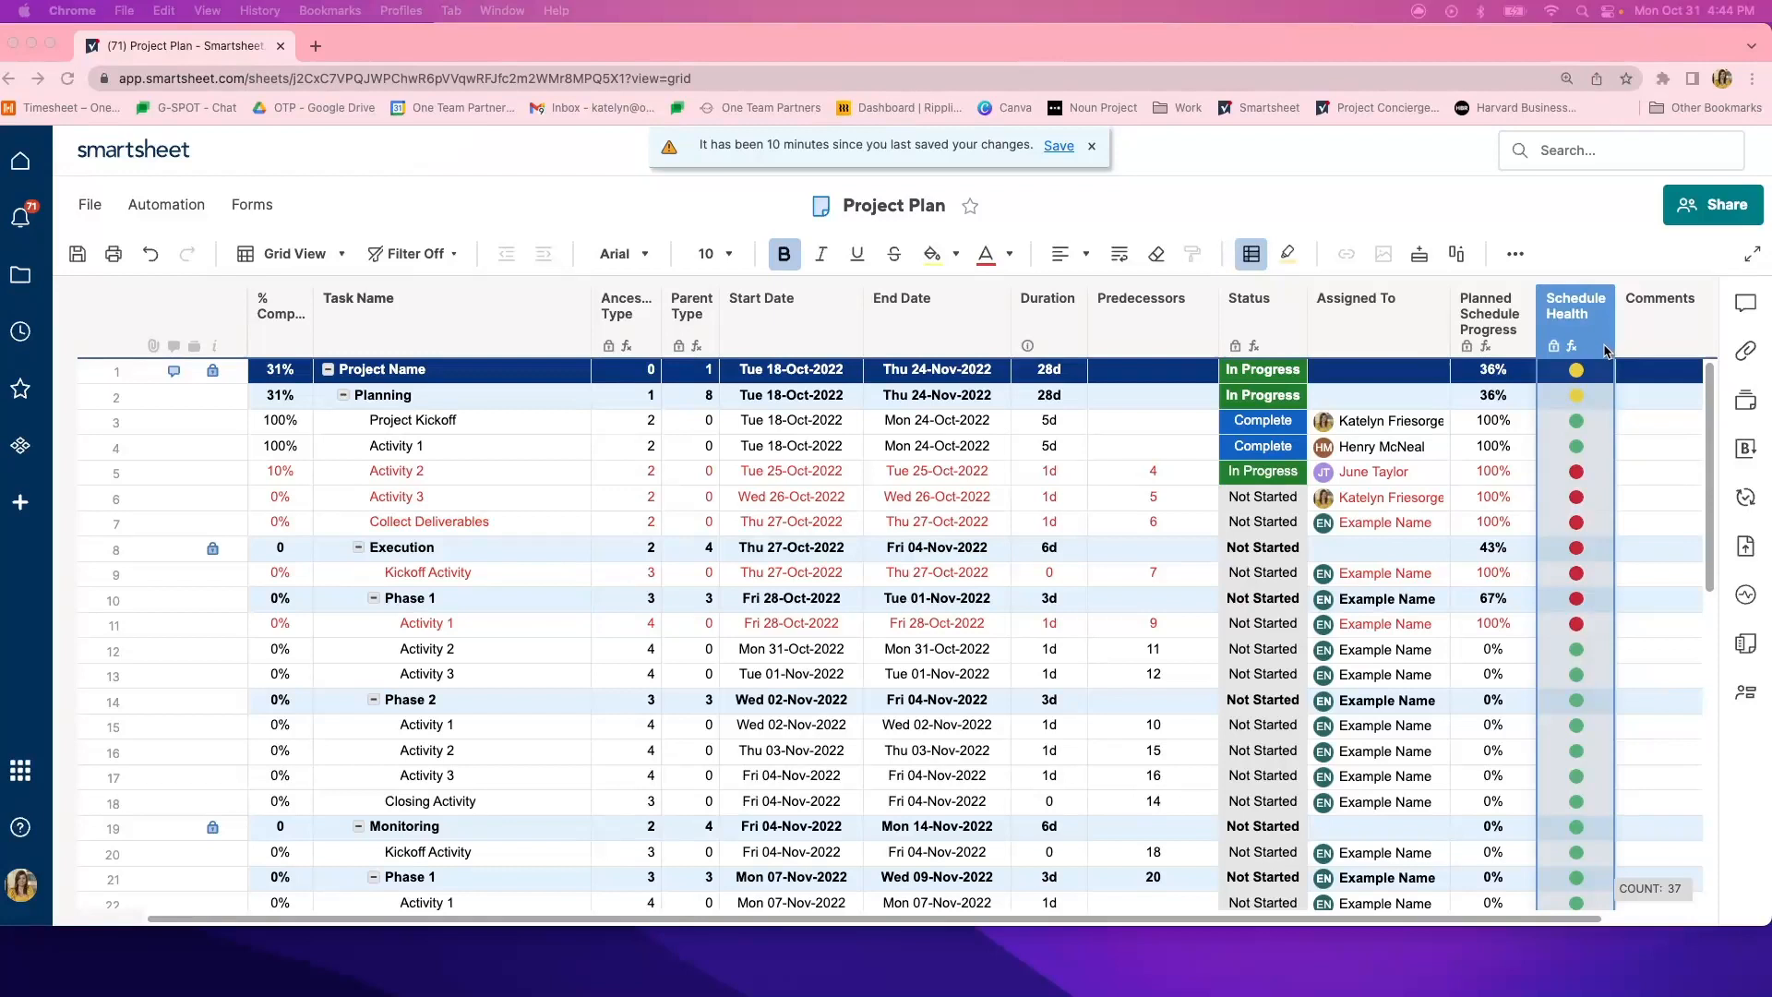
click(1605, 351)
click(1589, 397)
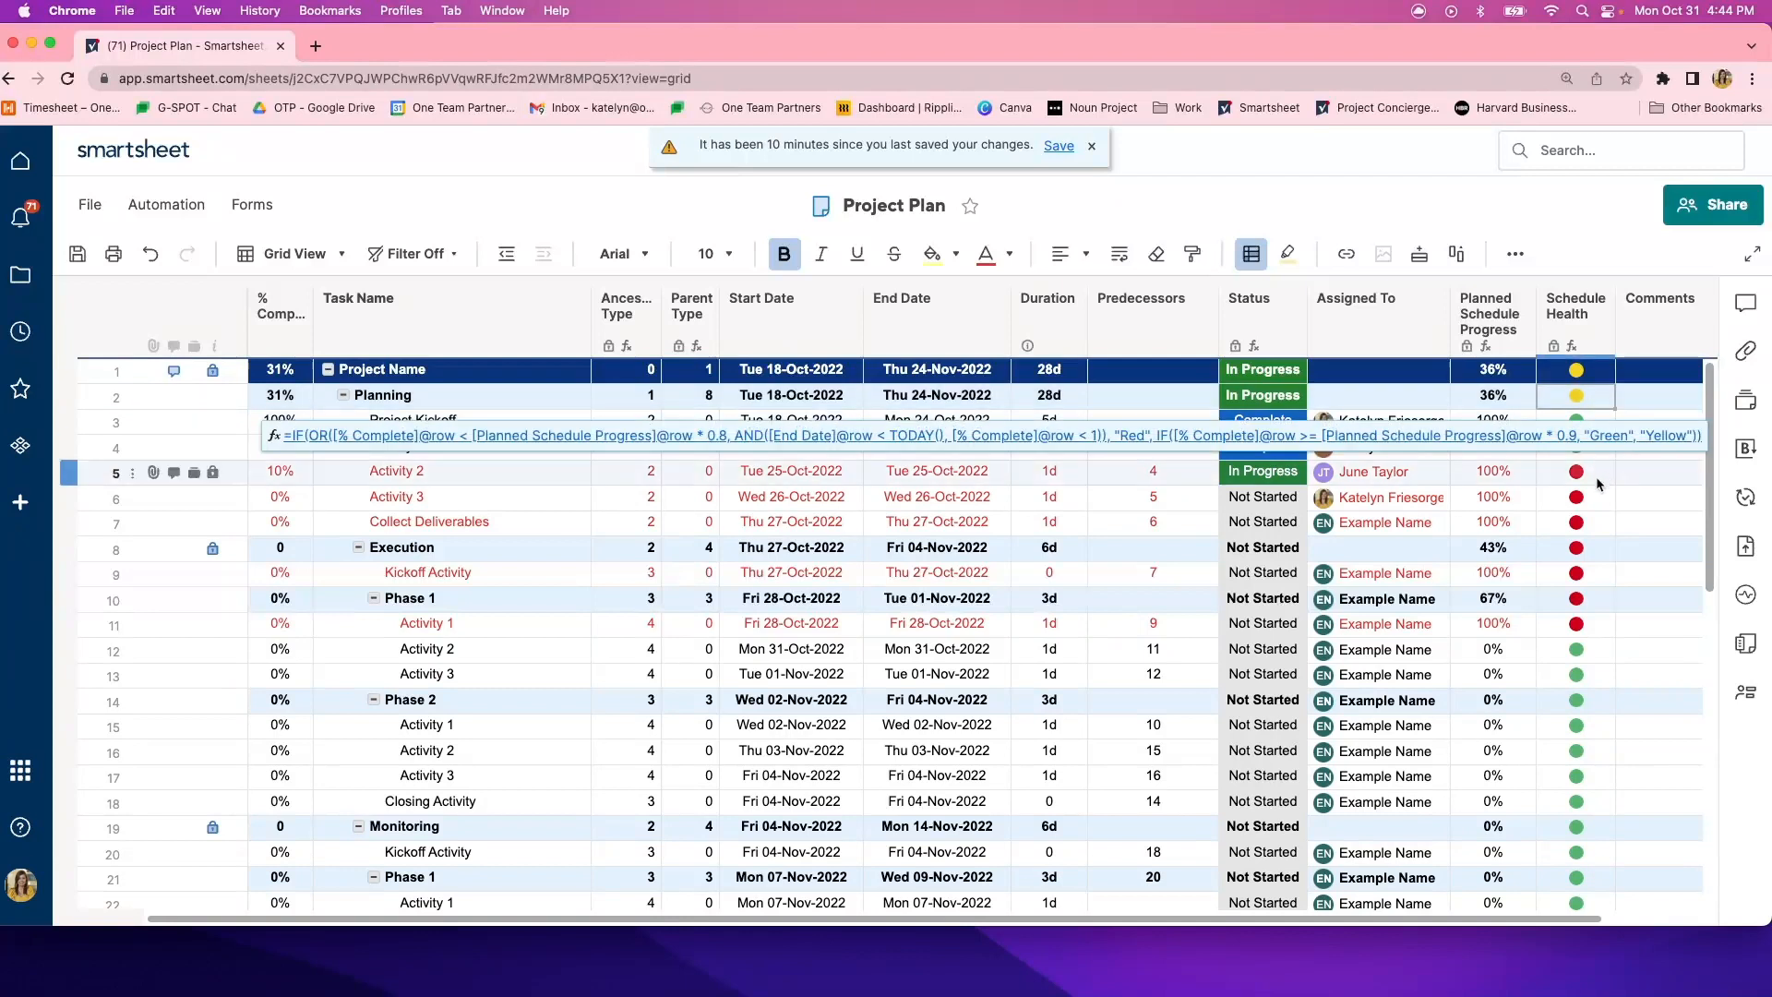
- Examine the Comments column and its free-text cells for Project Kickoff and Activity 2 under Planning
click(1652, 321)
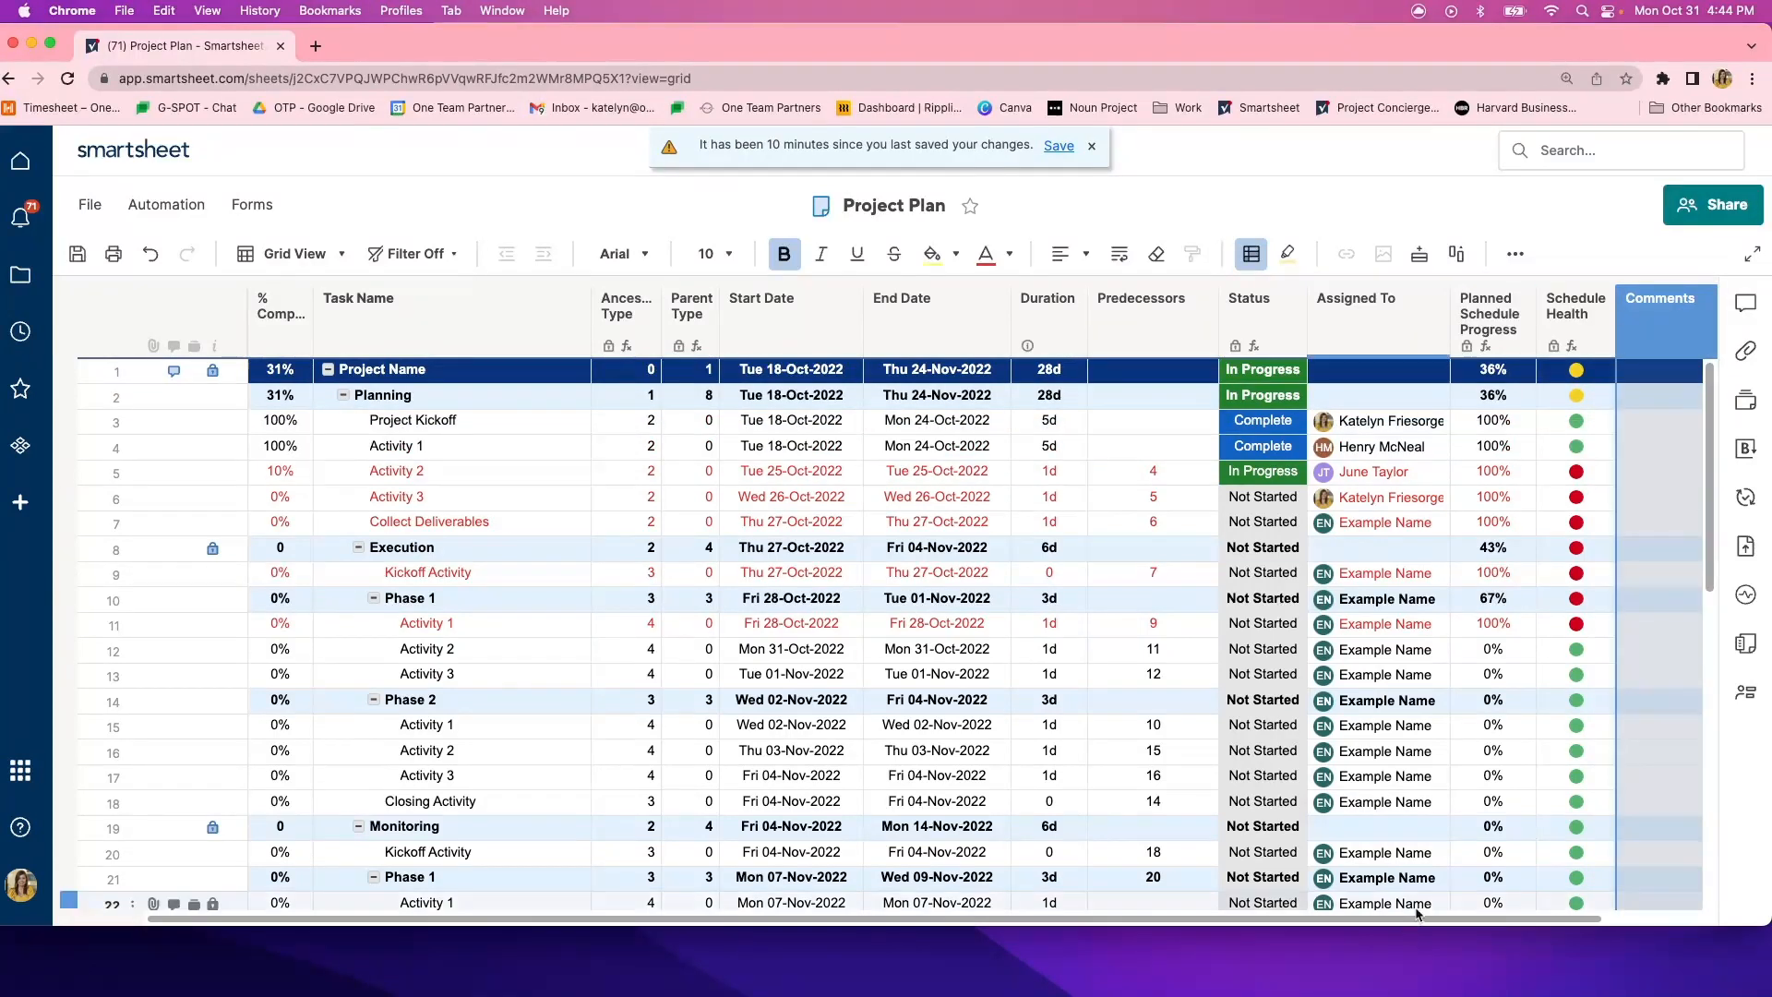
drag(1418, 922, 1515, 922)
click(1573, 473)
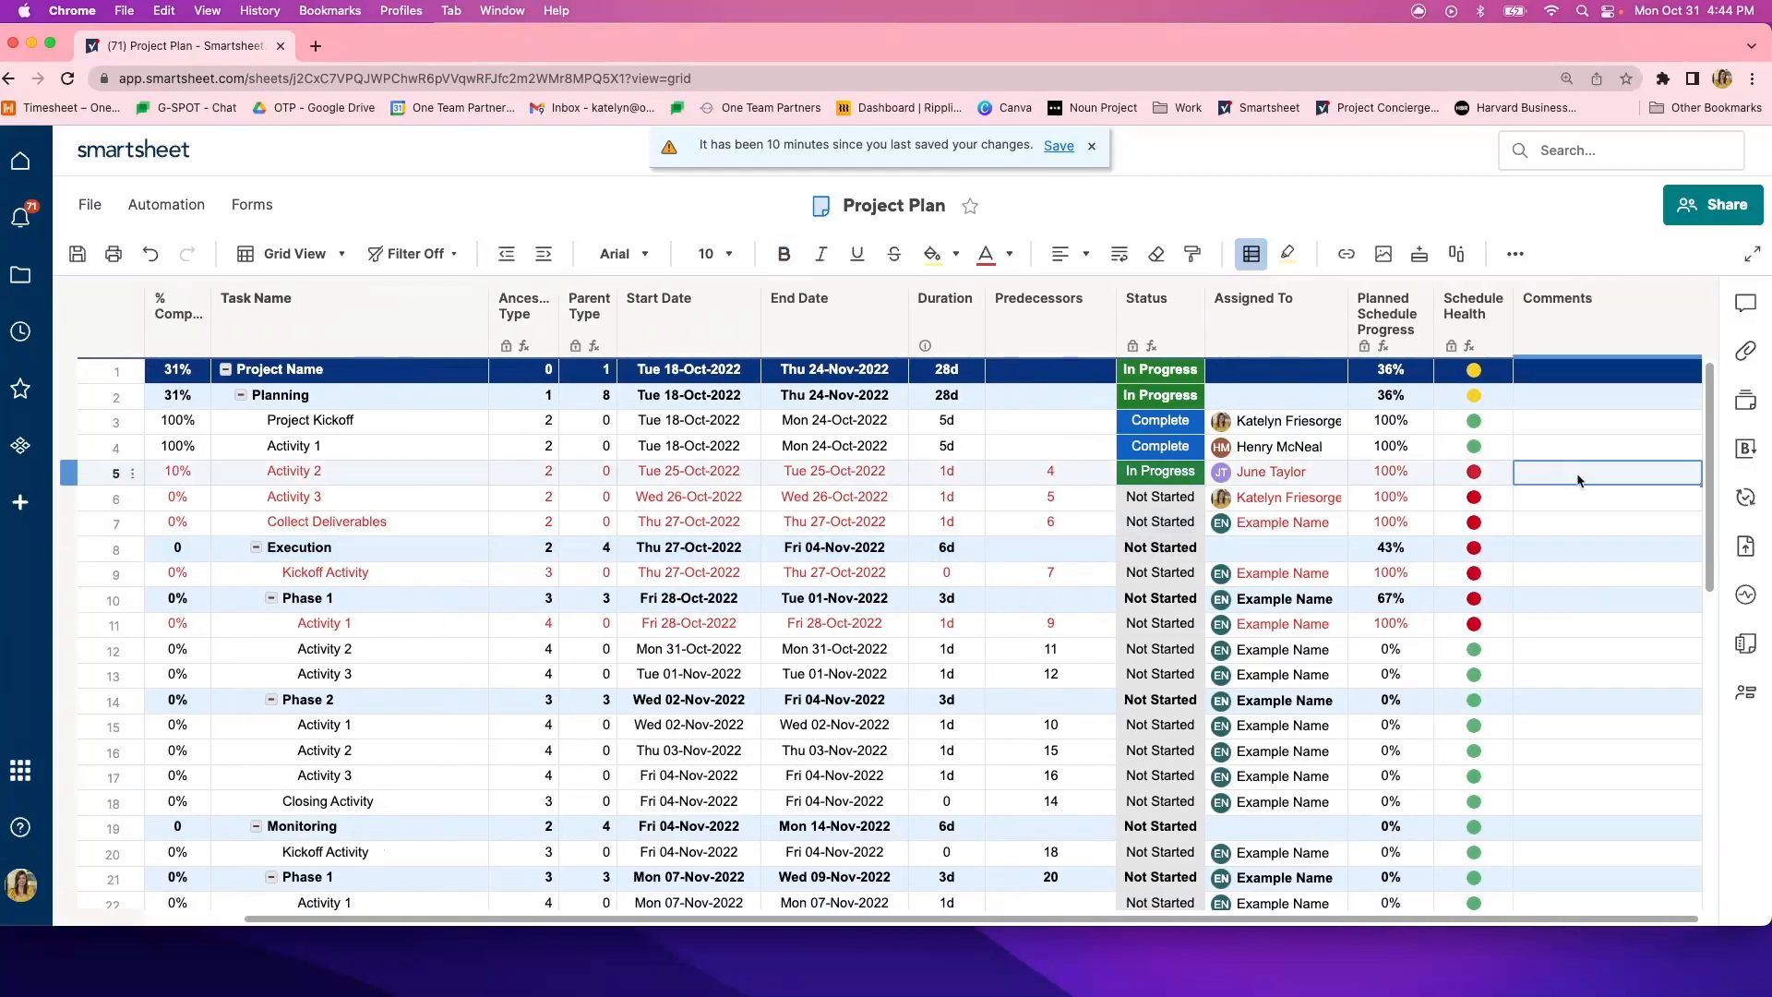
click(1559, 420)
click(1561, 422)
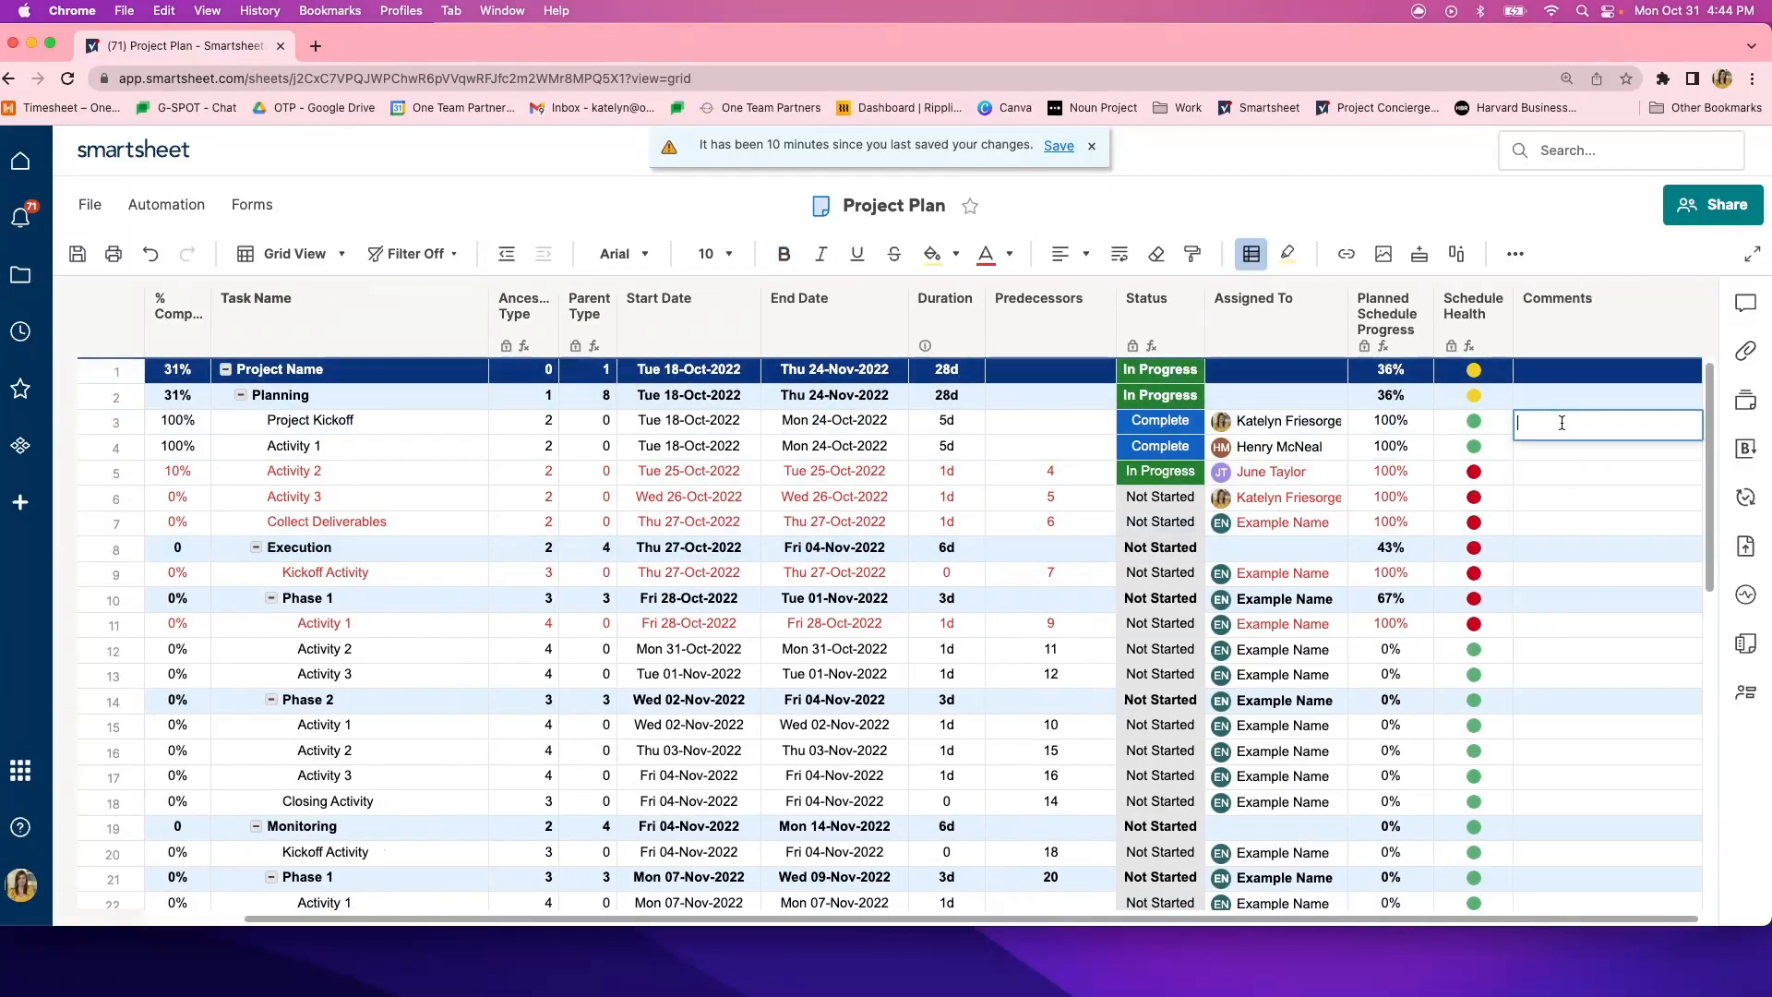
click(1564, 469)
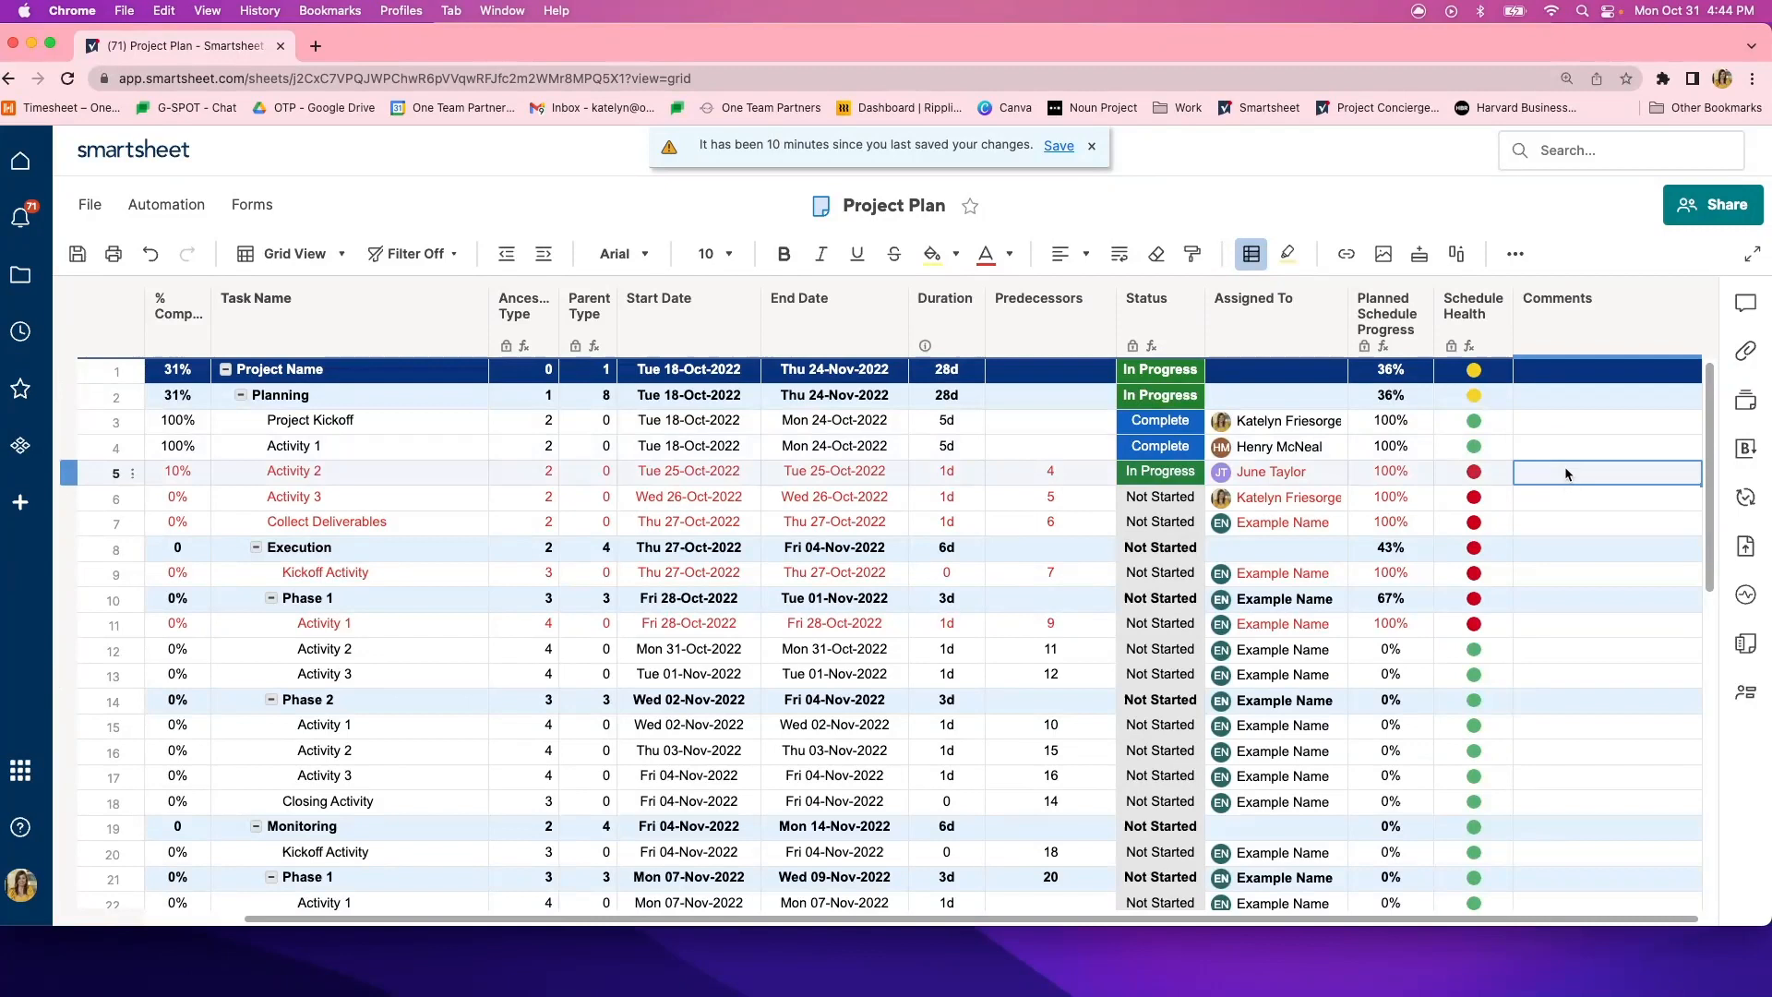
drag(1542, 920, 1431, 921)
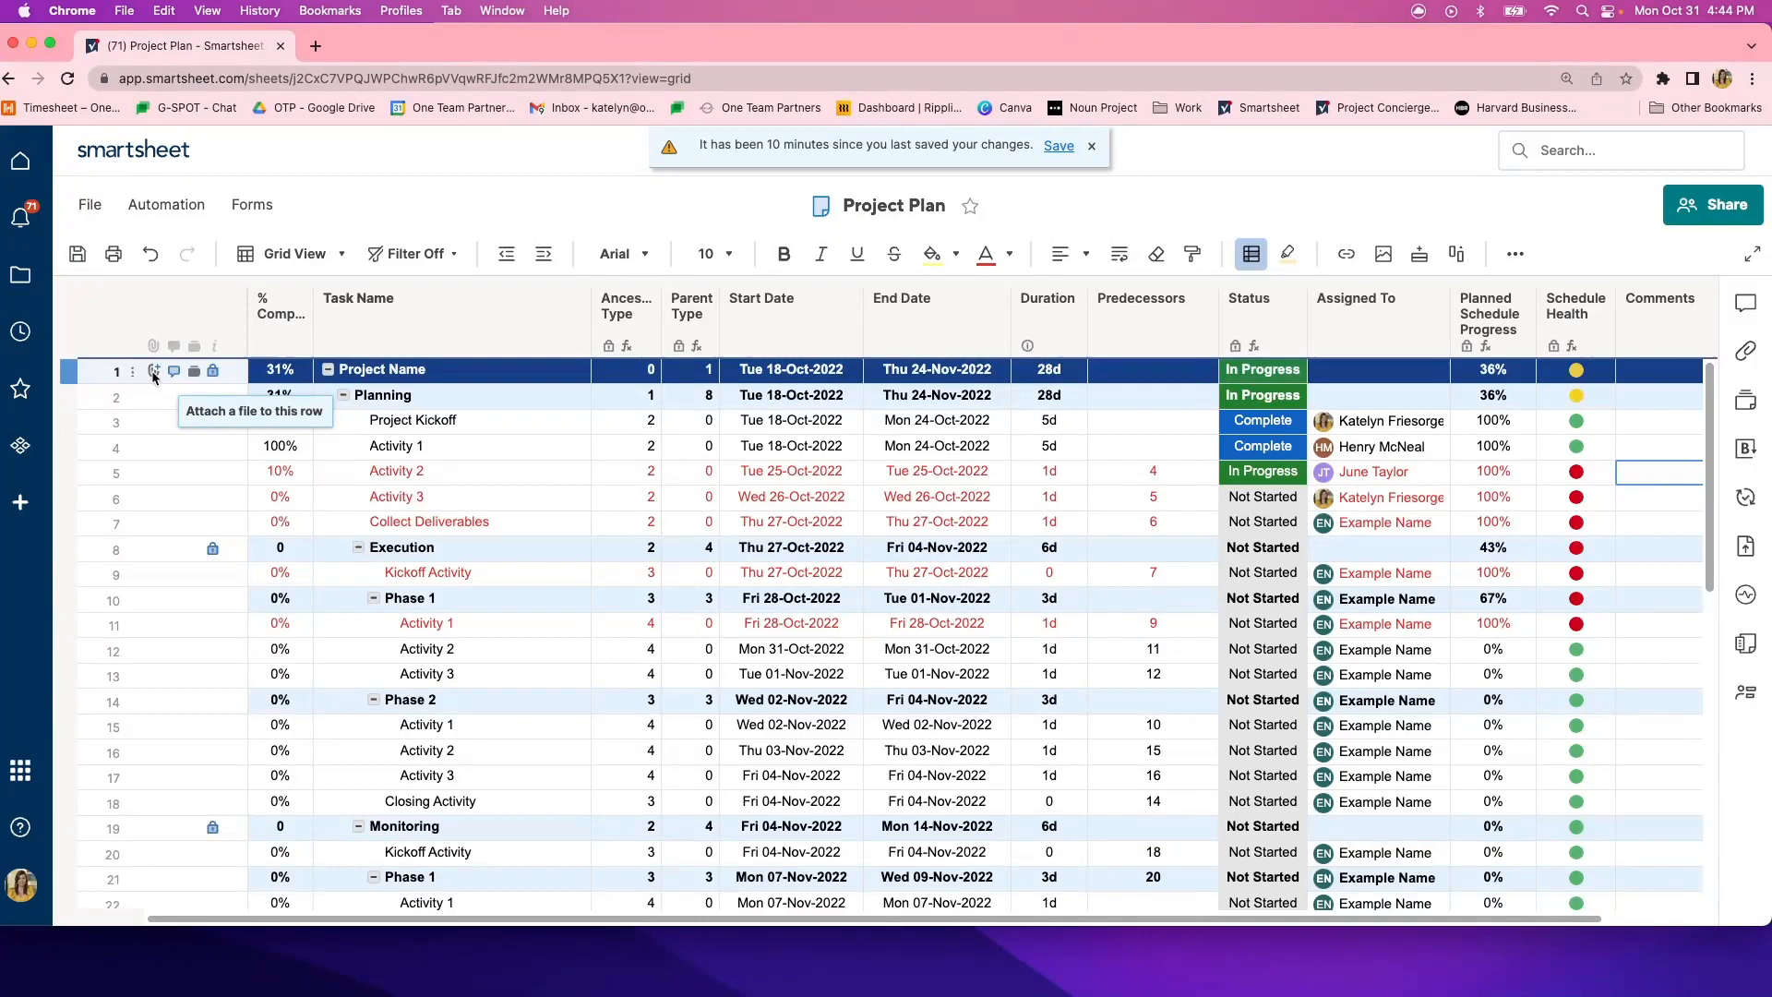
- Examine the row-level attachments, conversations and proofing options using the Project Name and Planning rows
click(154, 371)
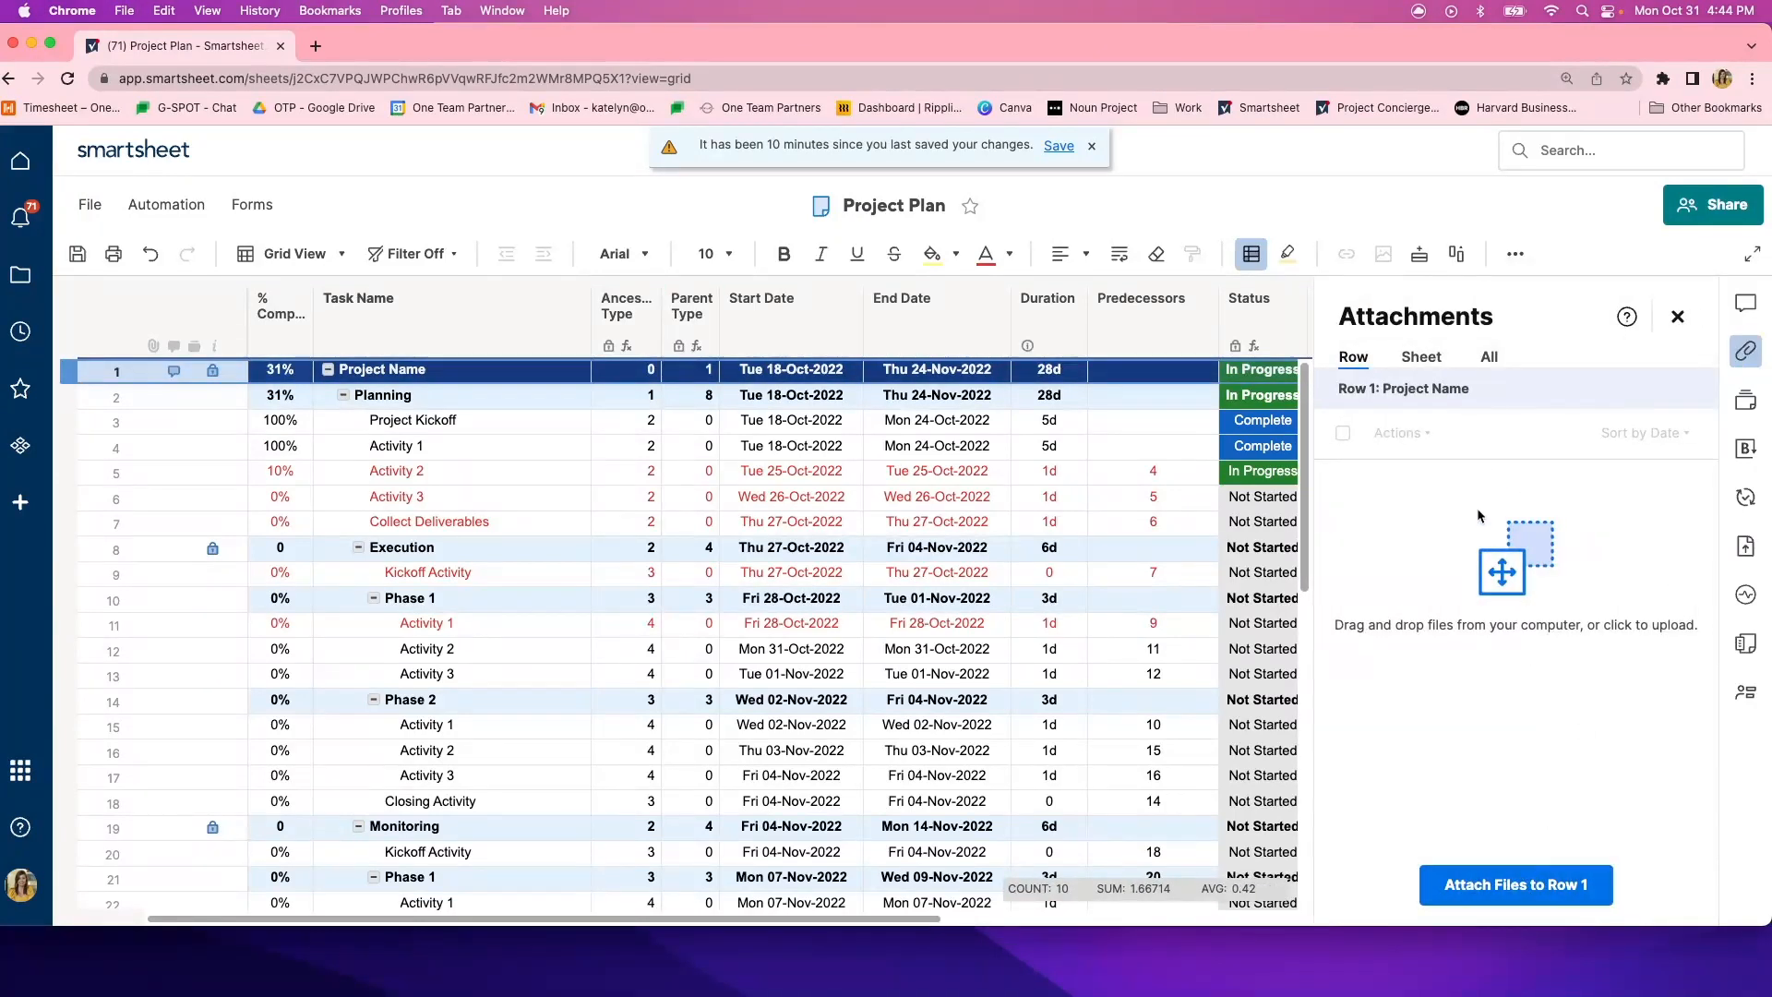
click(1687, 317)
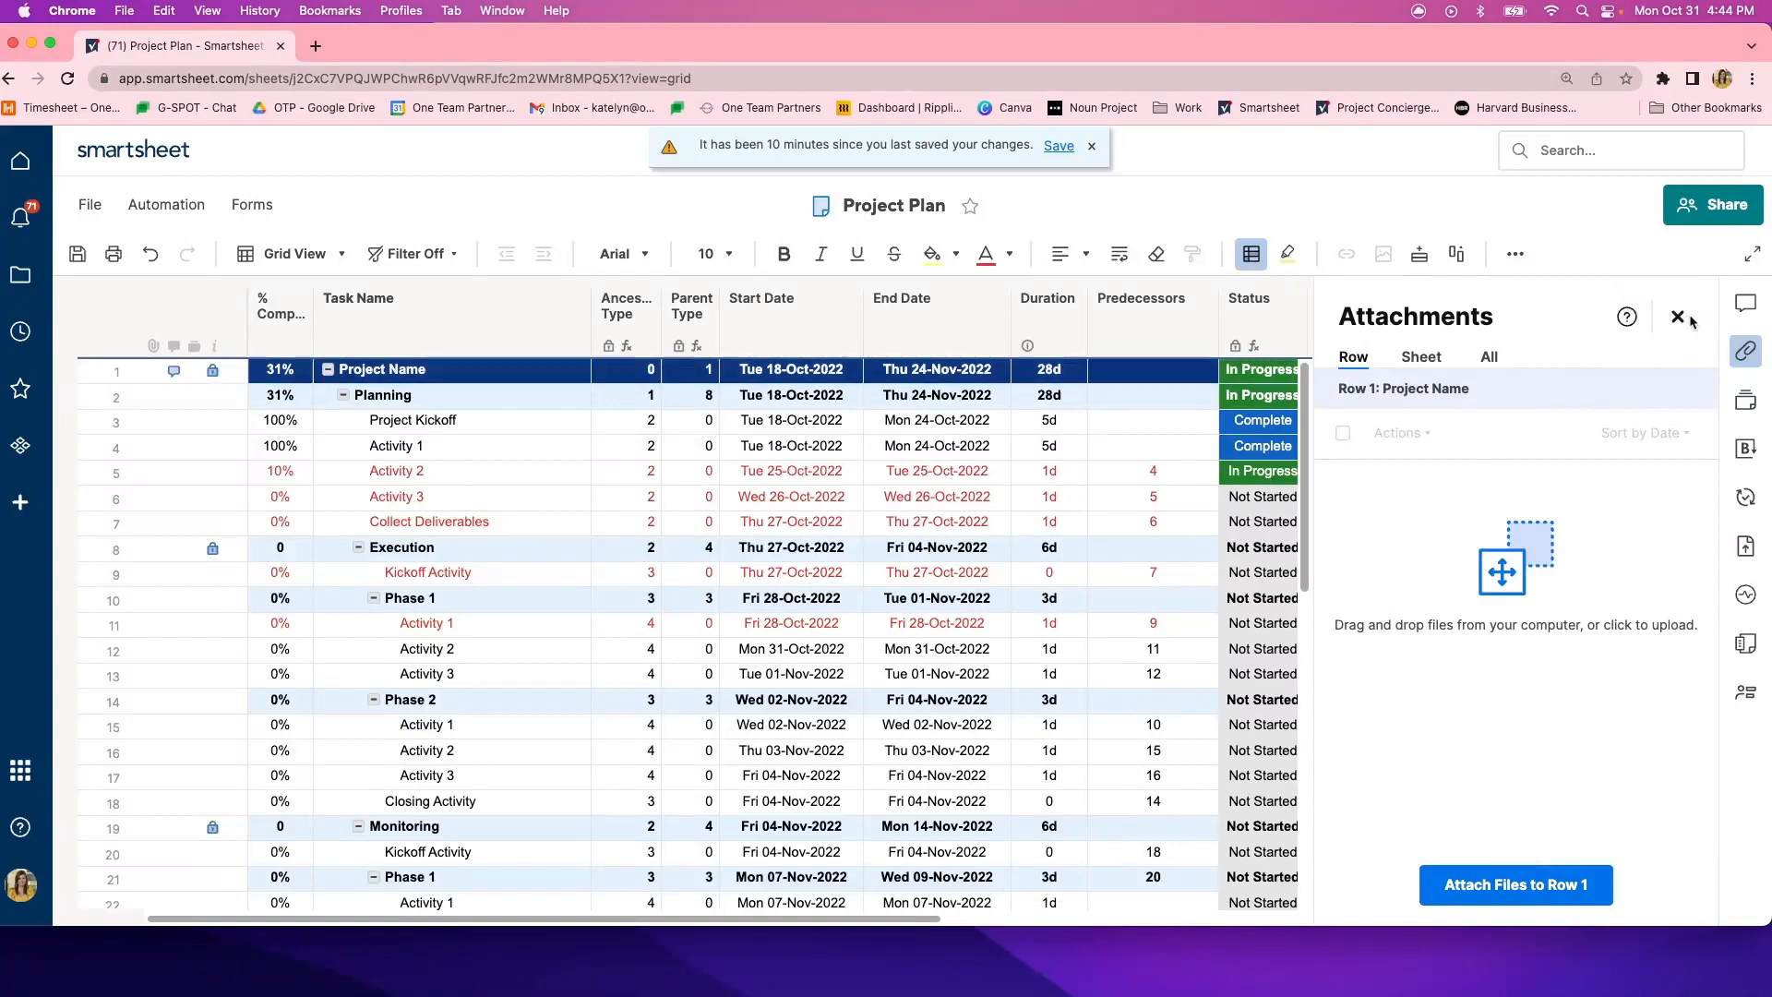
click(172, 373)
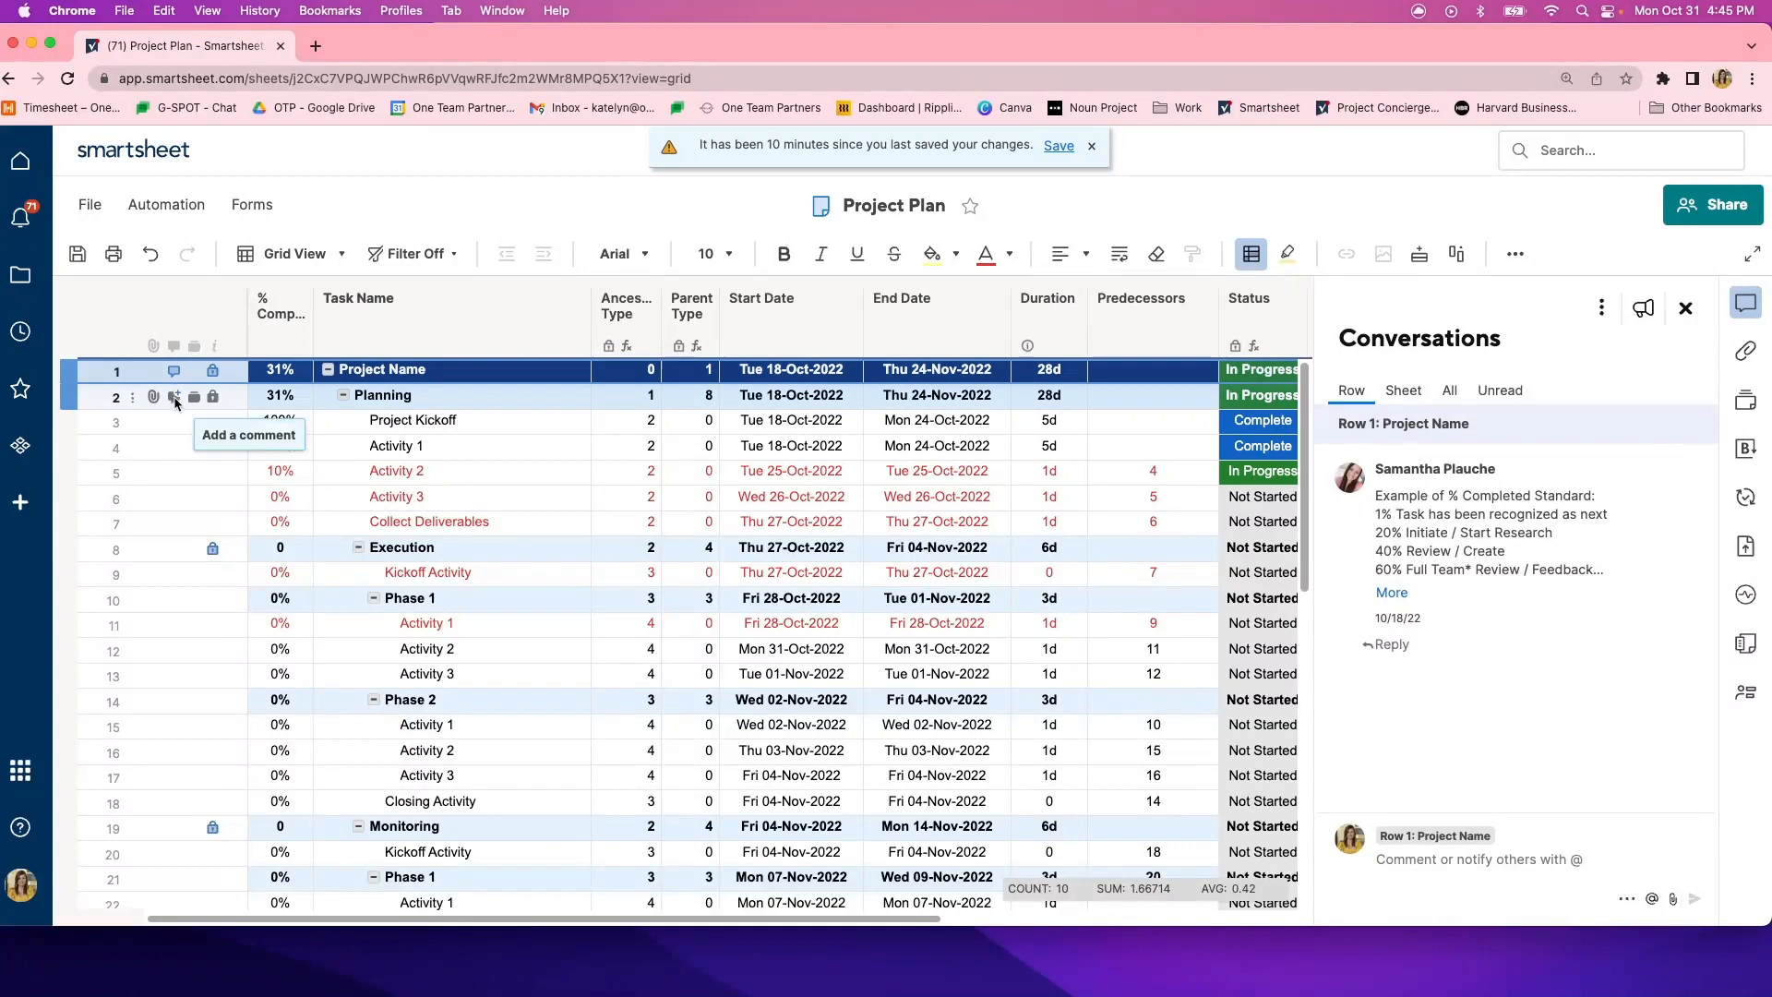
click(175, 398)
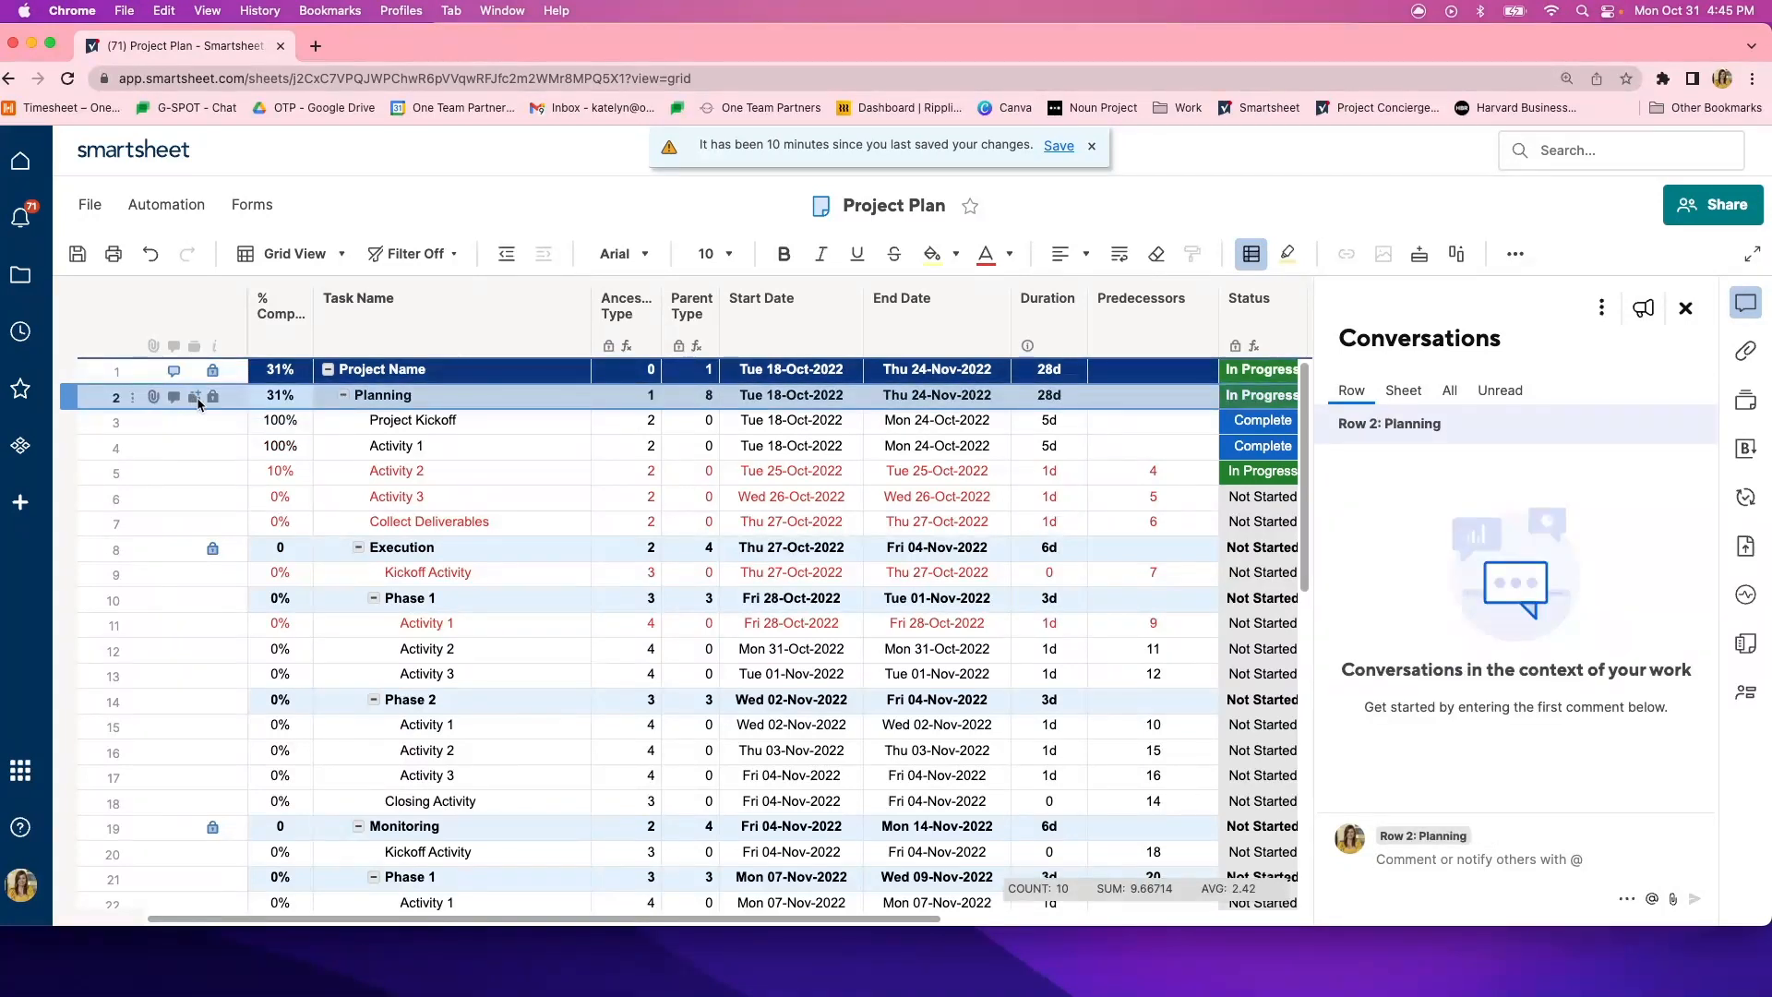
click(196, 400)
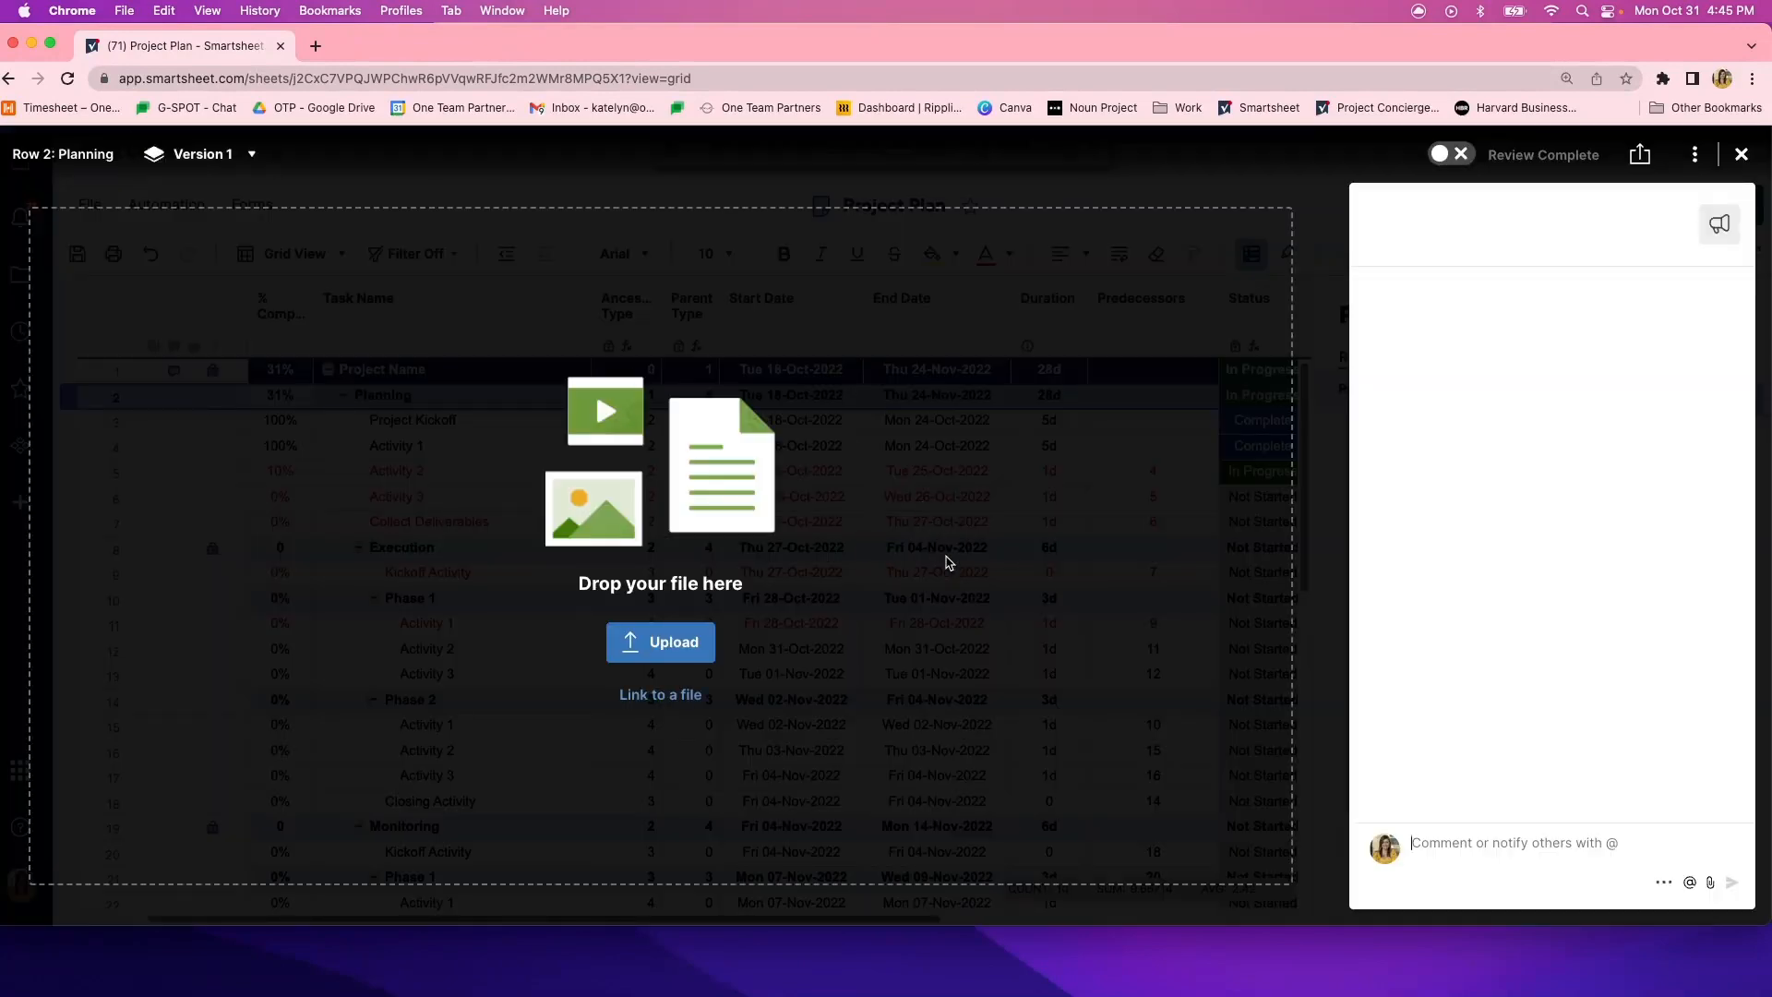
click(1741, 154)
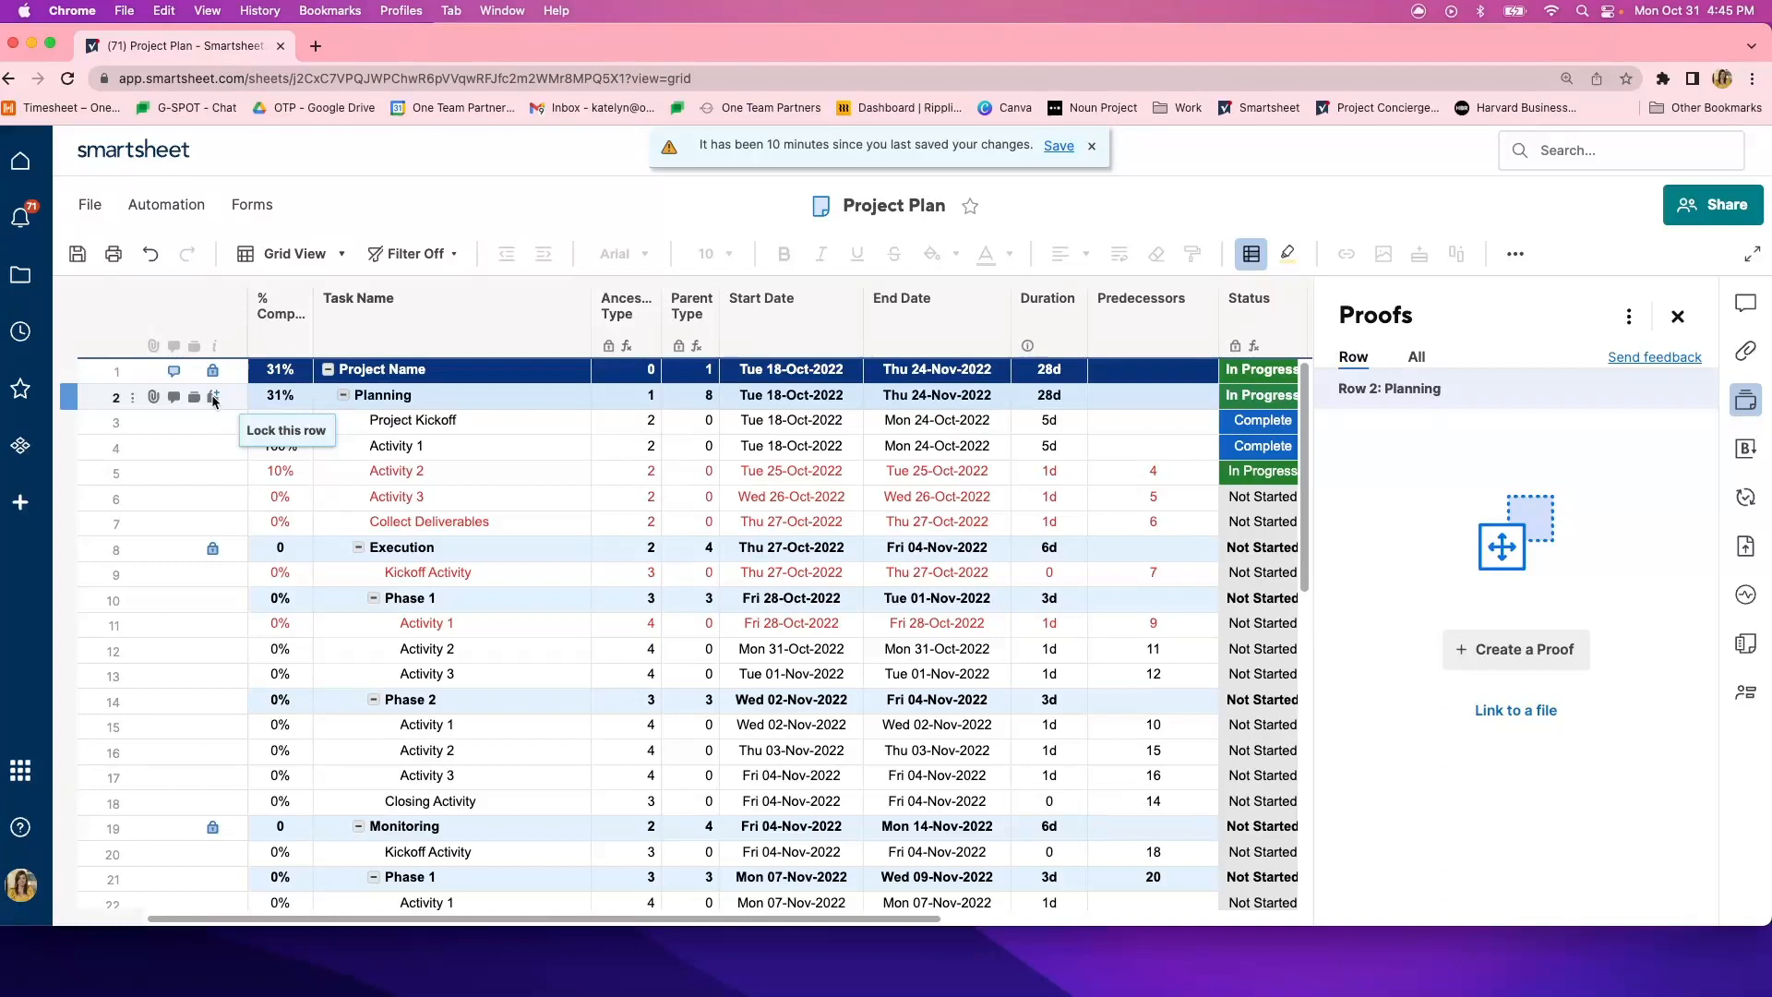
- Lock the Planning row and the Project Kickoff and Activity 1 rows beneath it
click(213, 399)
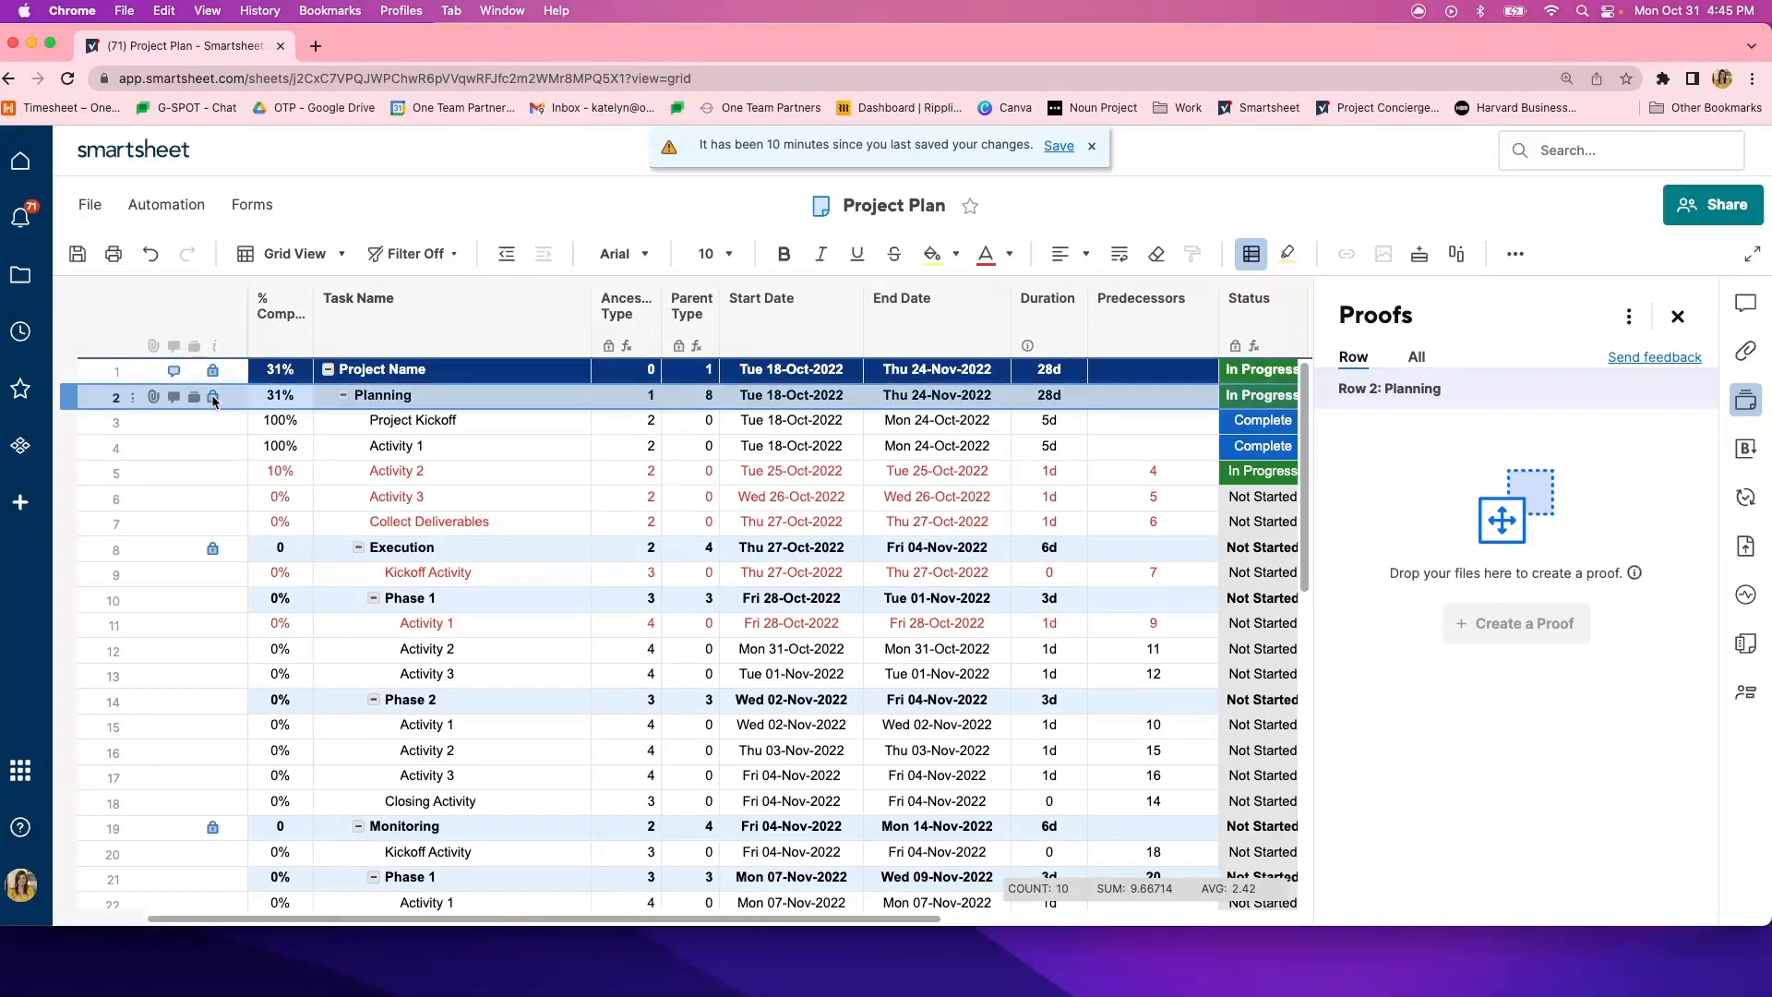
click(213, 423)
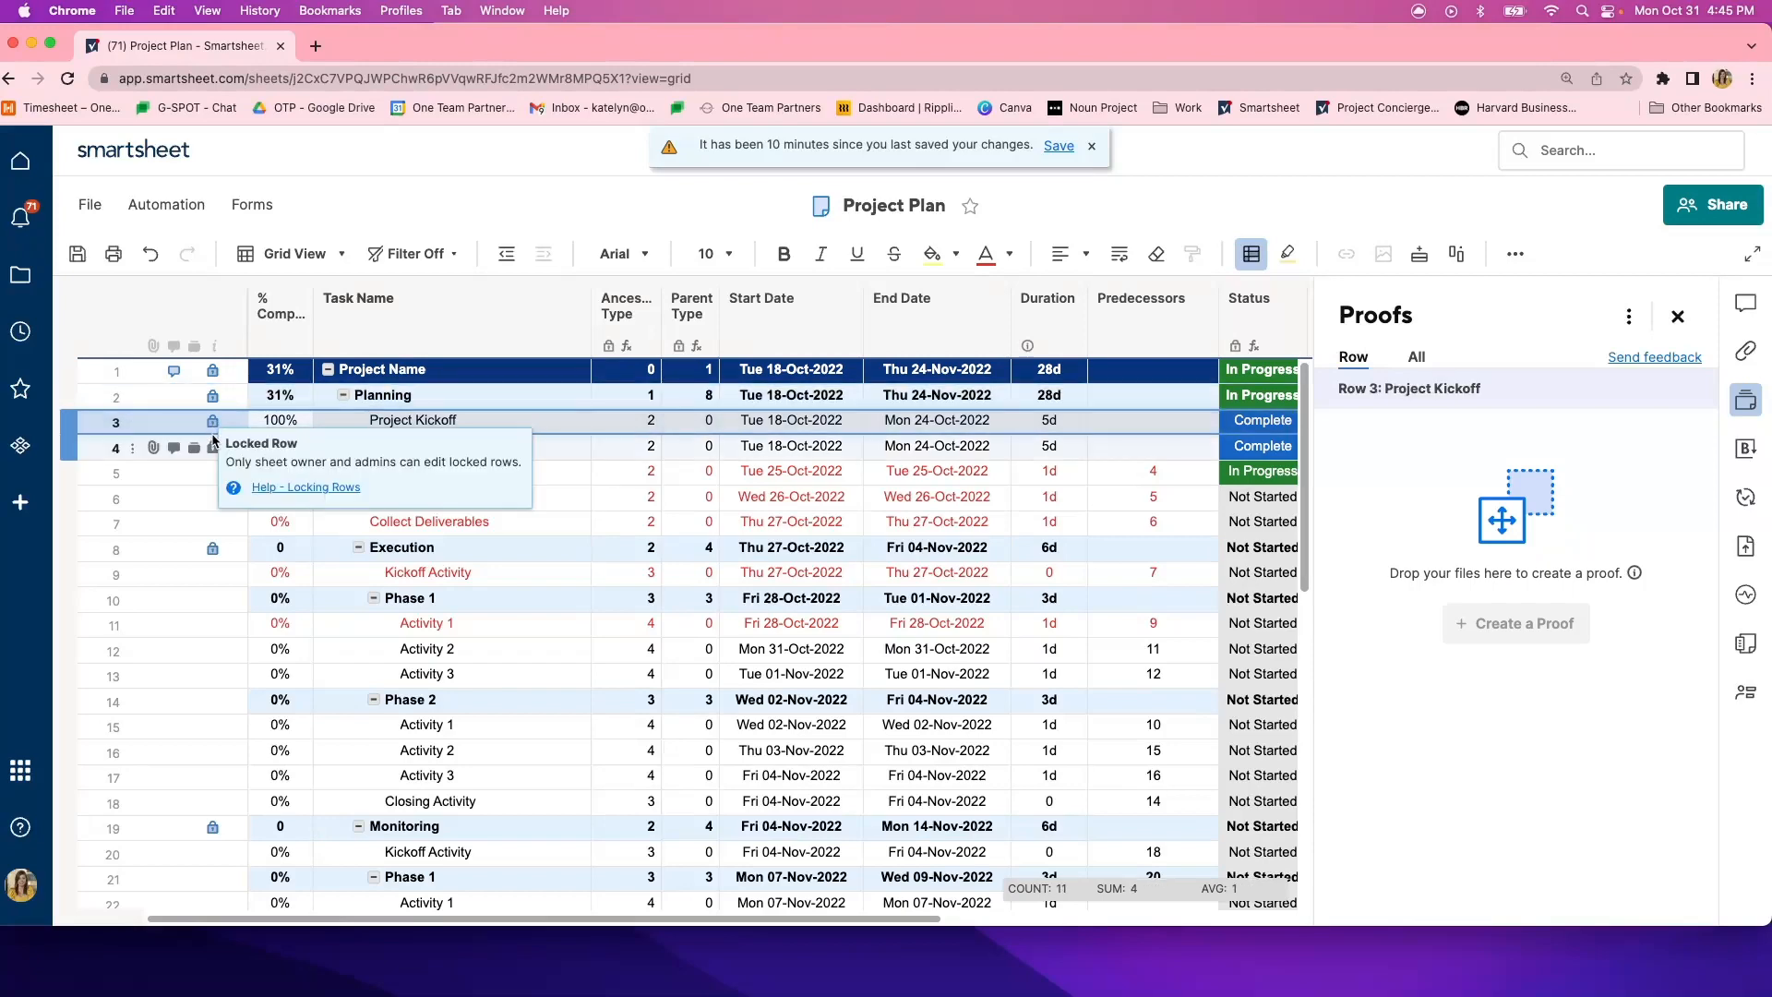
click(213, 448)
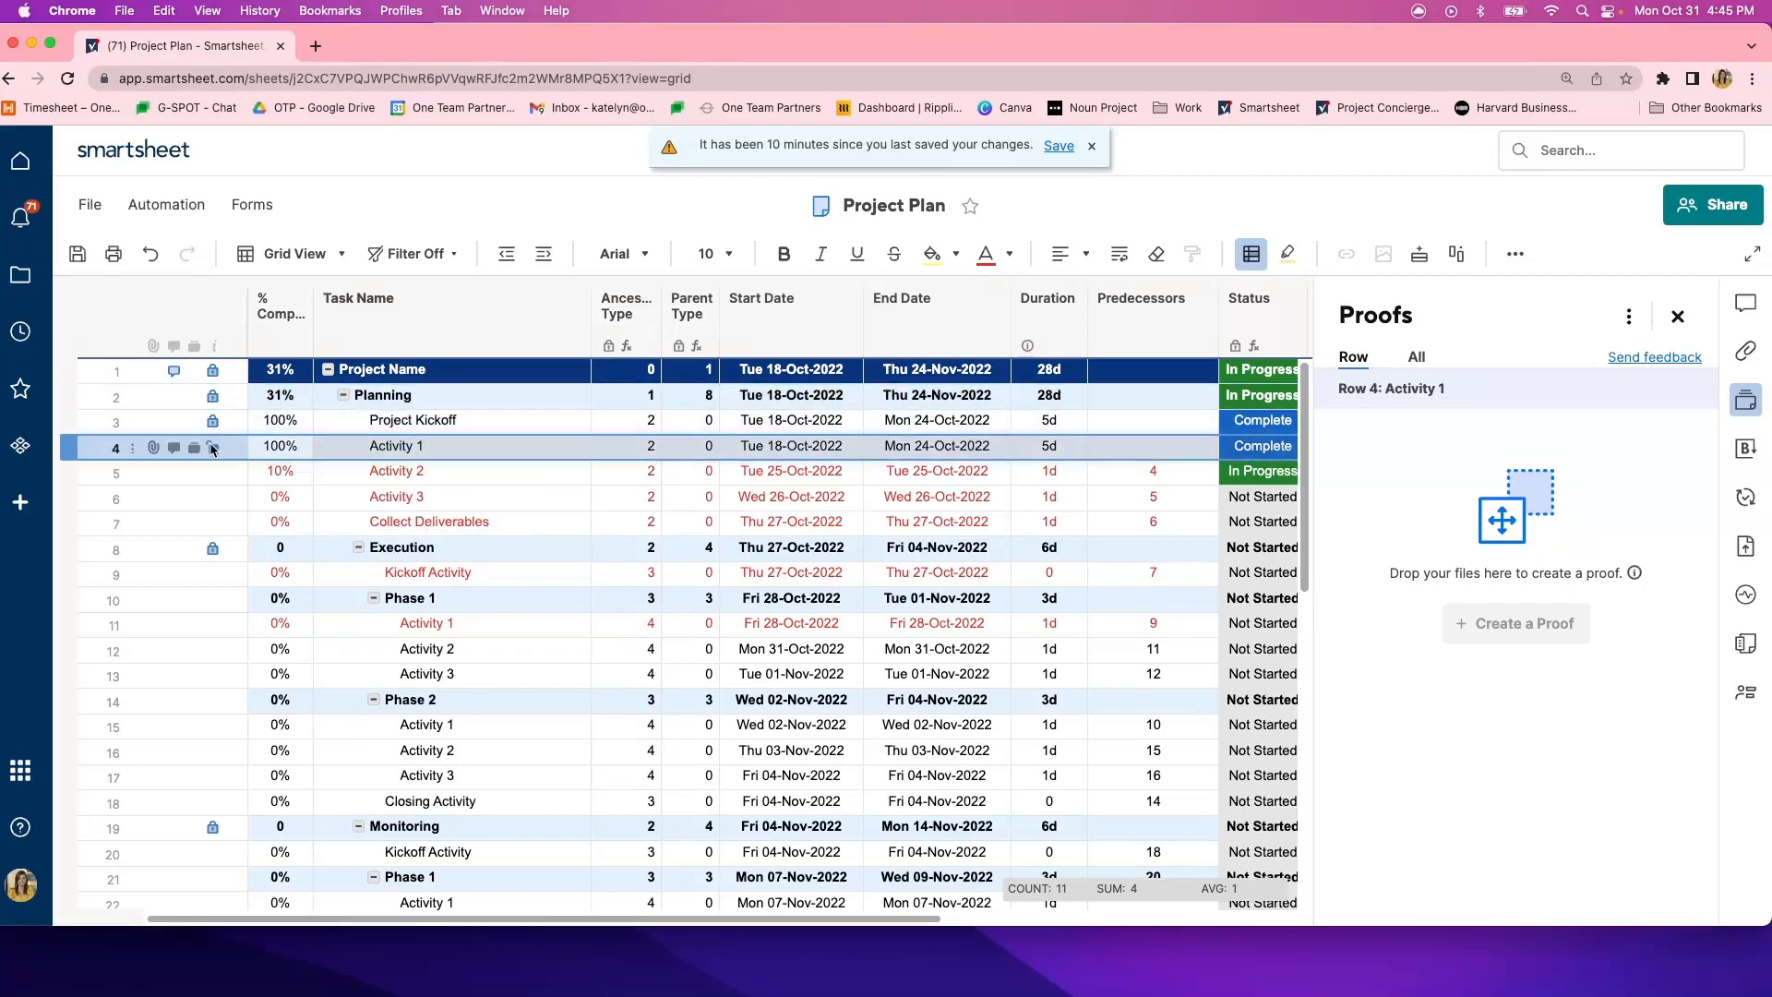
- Unlock the Activity 1 and Project Kickoff rows under Planning
click(213, 448)
click(1036, 602)
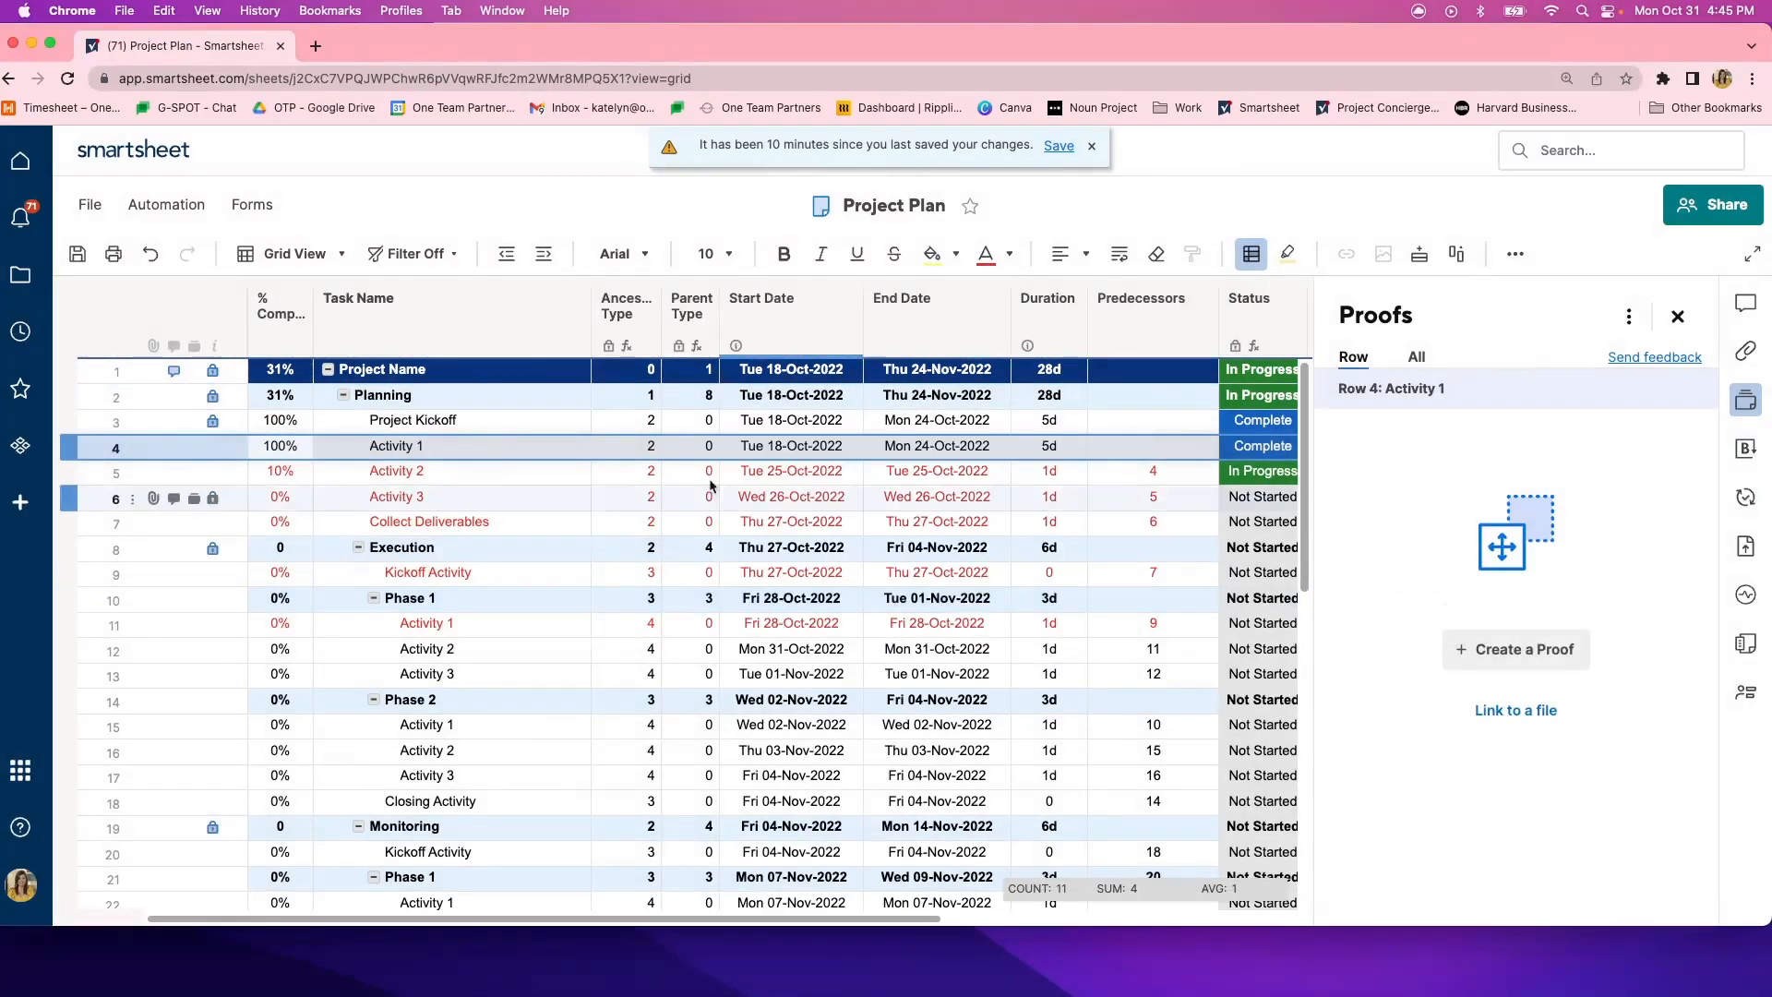
click(213, 421)
click(1036, 602)
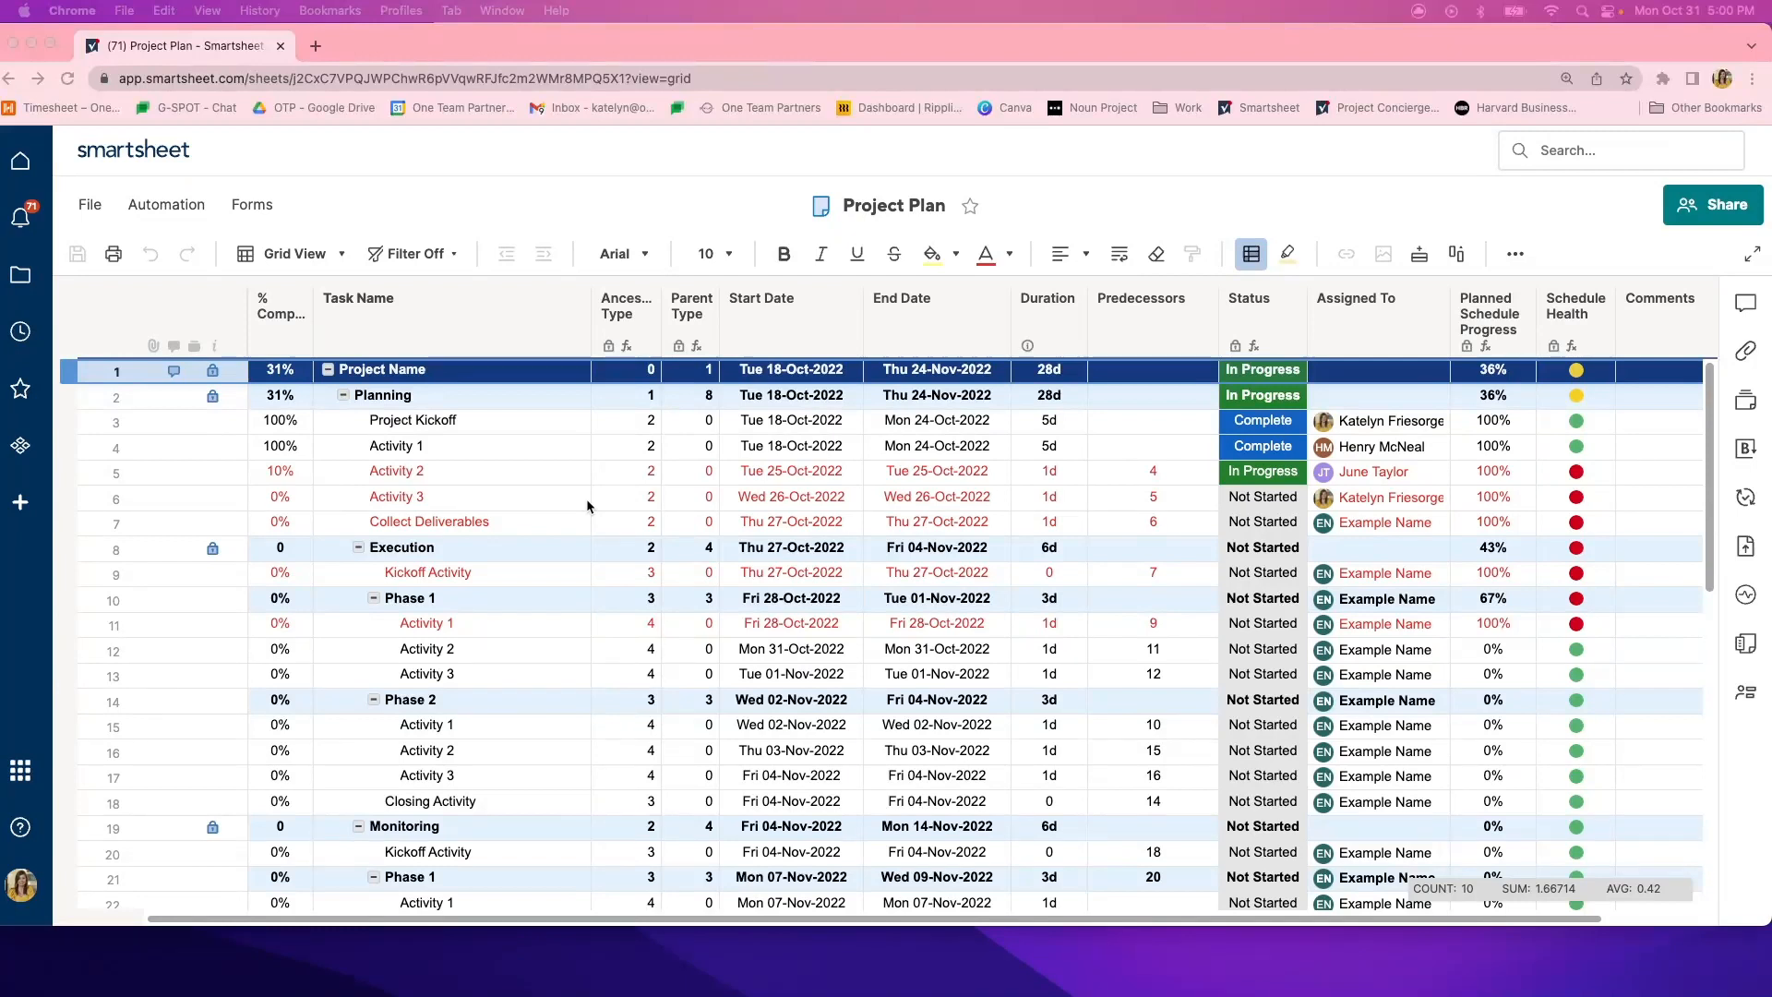
scroll(1029, 500, down, 5)
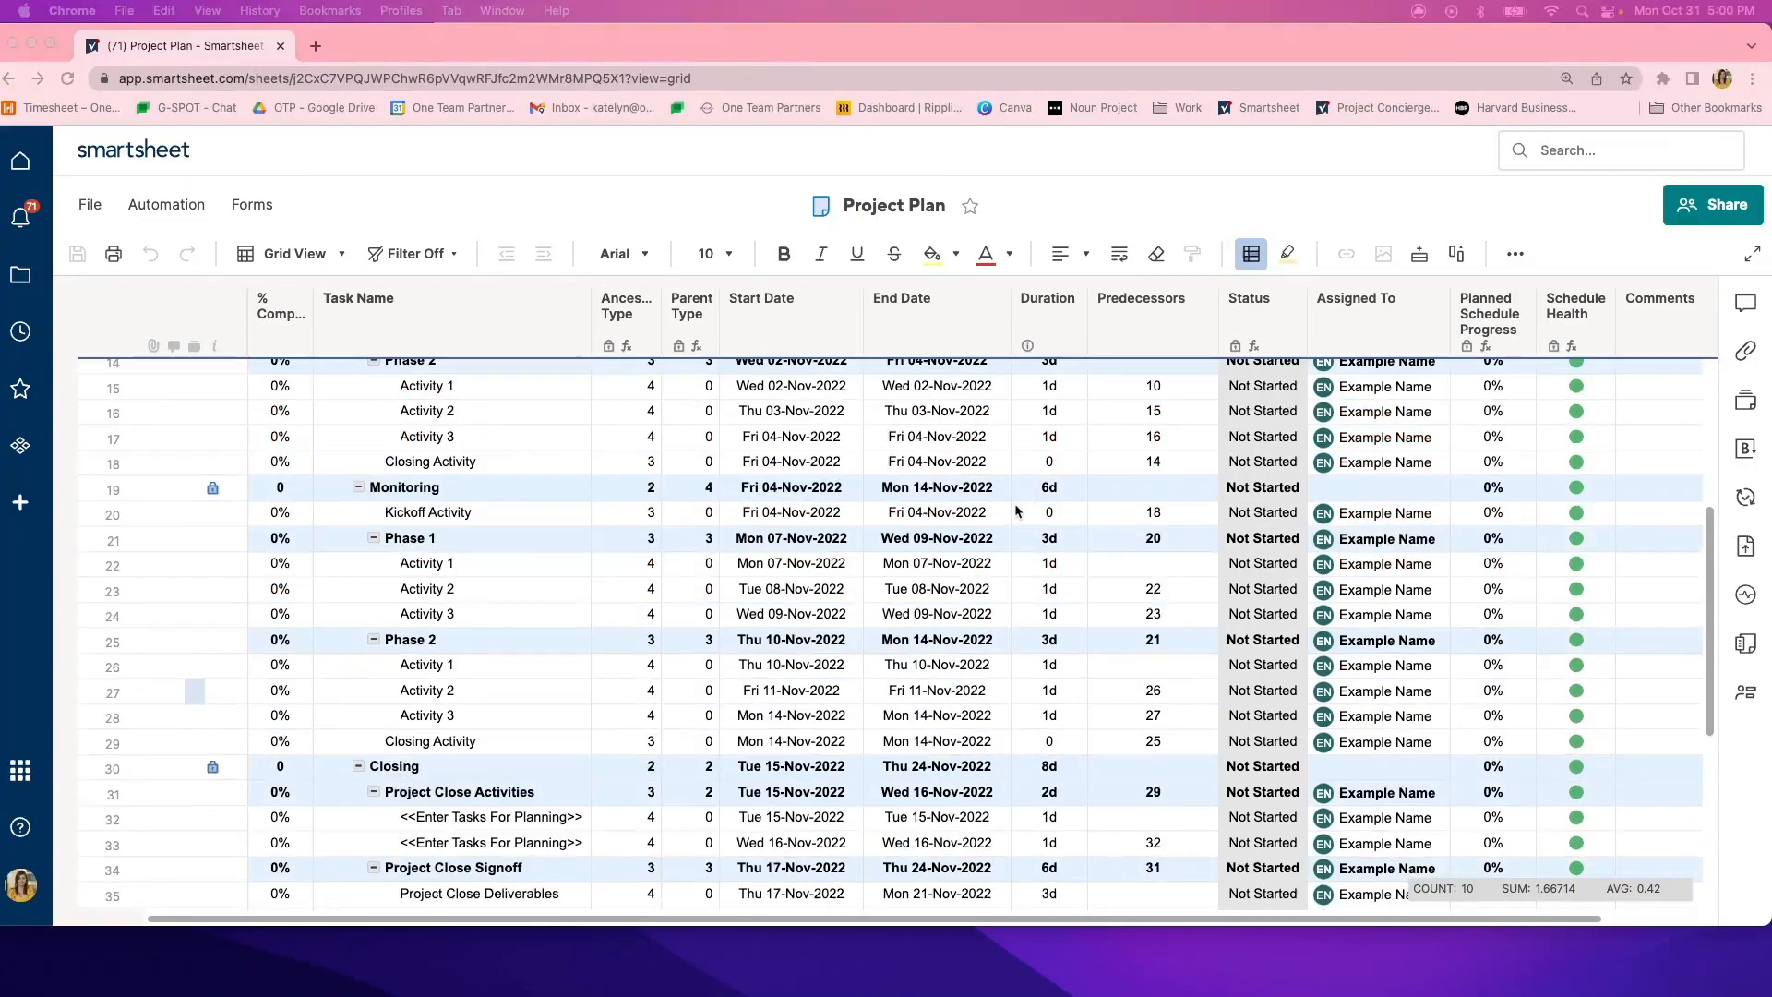
scroll(1020, 498, up, 5)
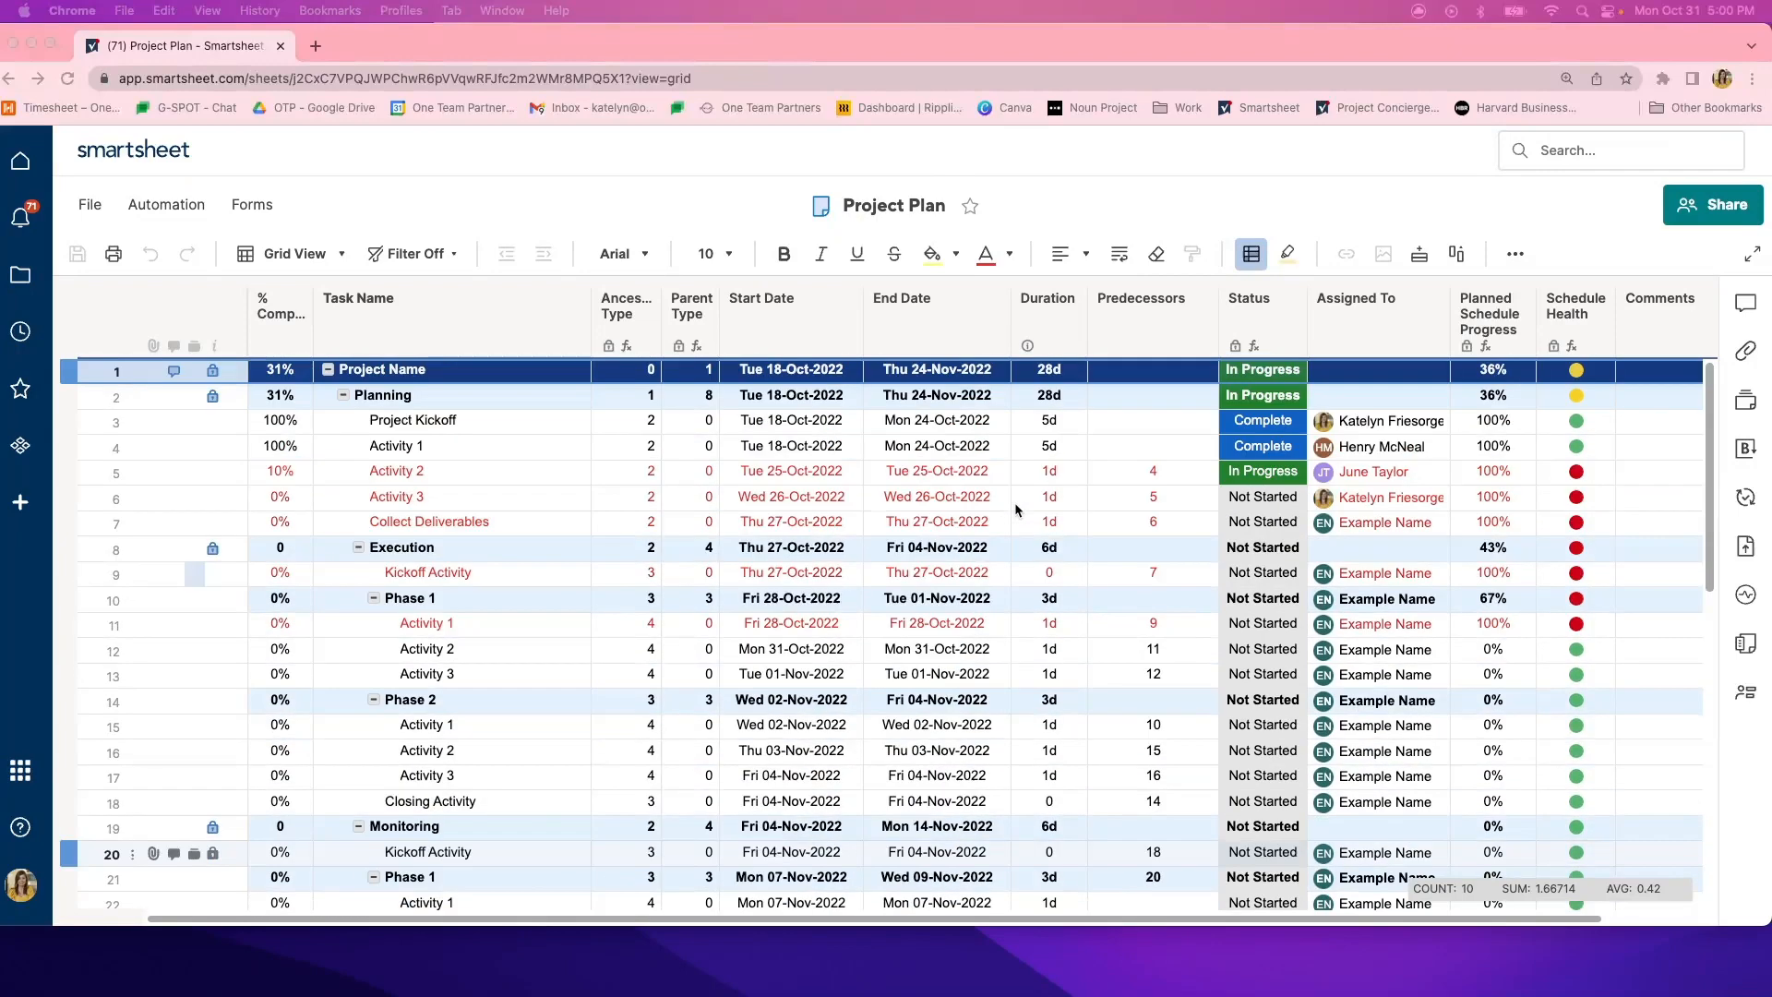